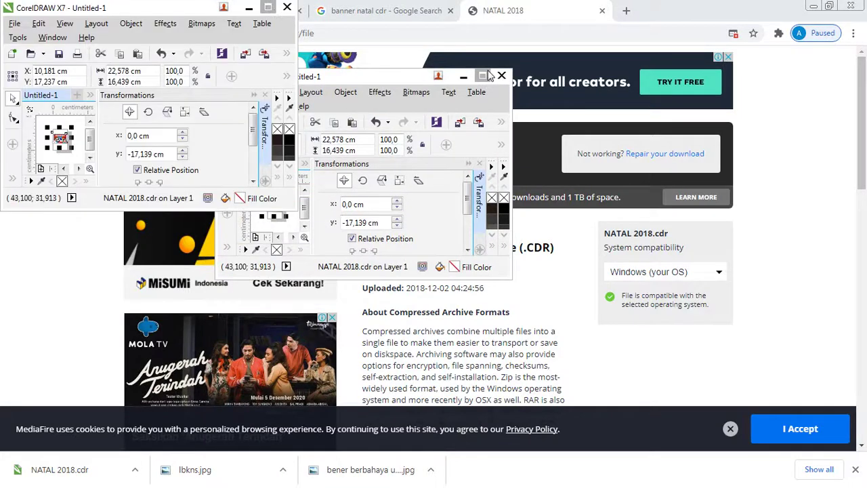
- Maximize the drawing window and delete the design-service footer strip together with the watermark text covering the Christmas banner
{"action": "left_click", "coordinate": [483, 76]}
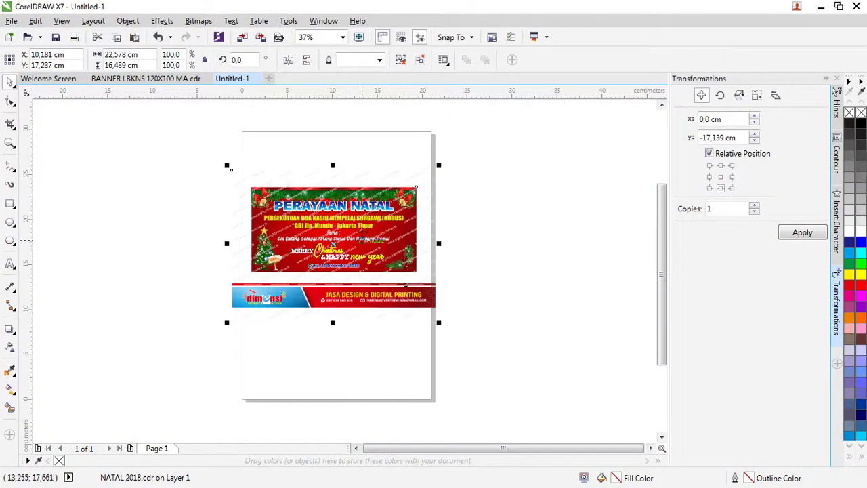
{"action": "scroll", "coordinate": [357, 227], "scroll_direction": "up", "scroll_amount": 2}
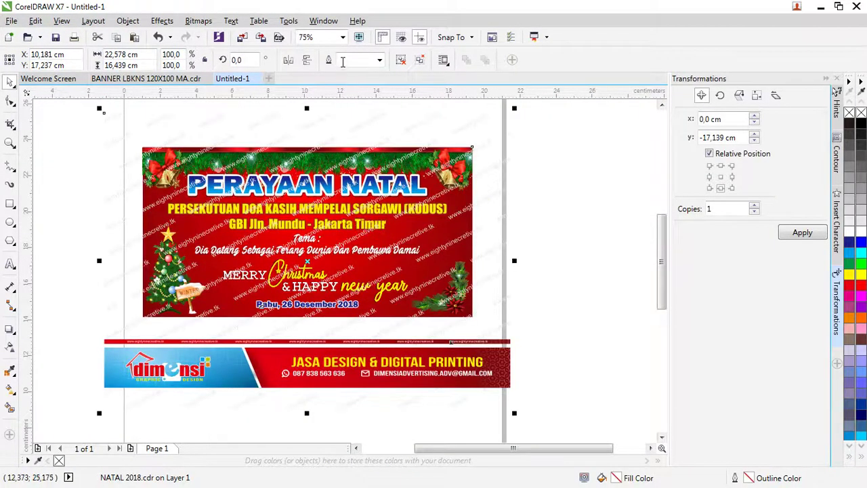
{"action": "left_click", "coordinate": [507, 406]}
{"action": "left_click", "coordinate": [486, 377]}
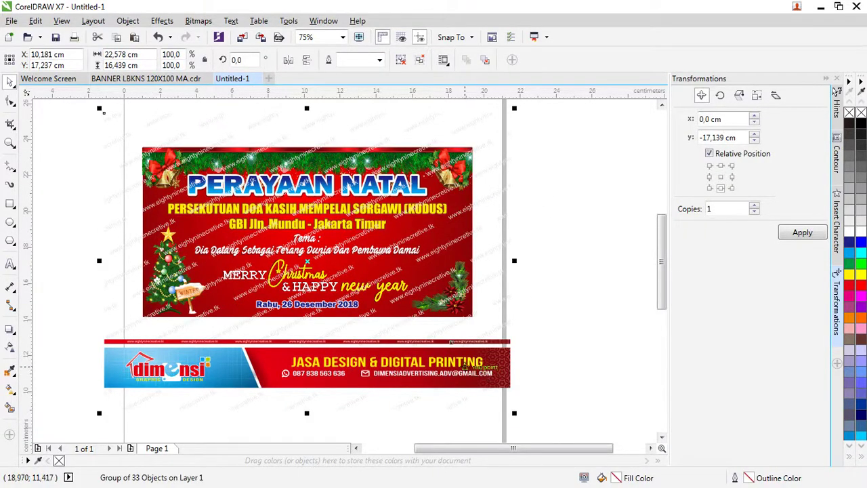
{"action": "key", "text": "Delete"}
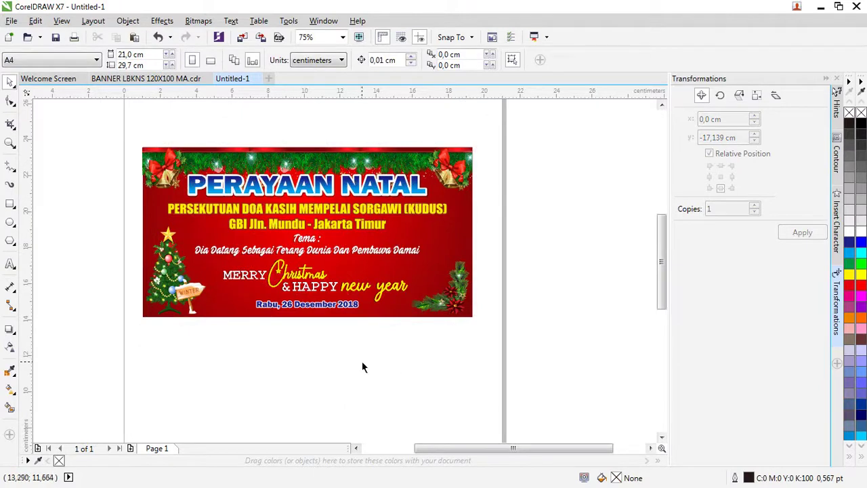
- Ungroup the PERAYAAN NATAL banner into its separate objects and clear the selection
{"action": "left_click", "coordinate": [296, 193]}
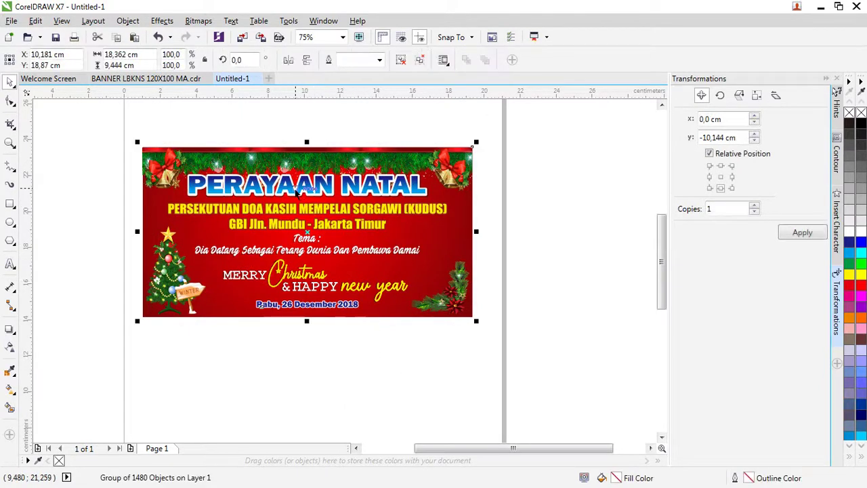
{"action": "left_click", "coordinate": [401, 60]}
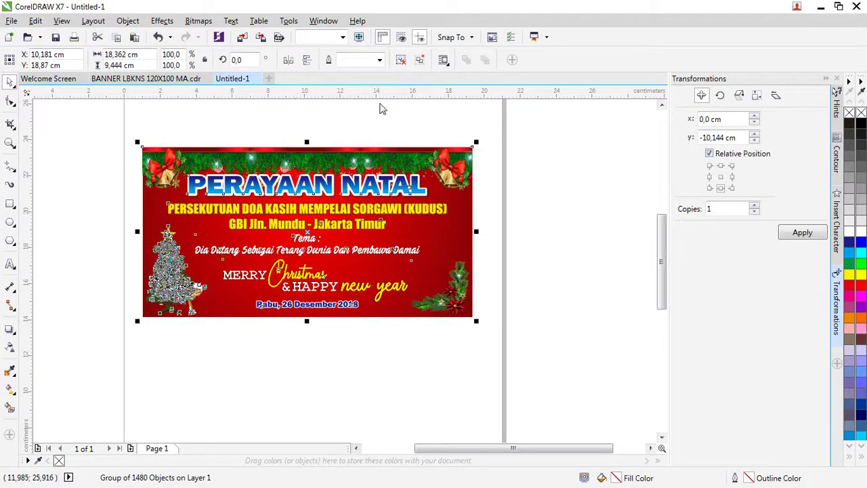
{"action": "left_click", "coordinate": [347, 123]}
- Set the page size to 200 cm wide and 100 cm high
{"action": "left_click", "coordinate": [132, 55]}
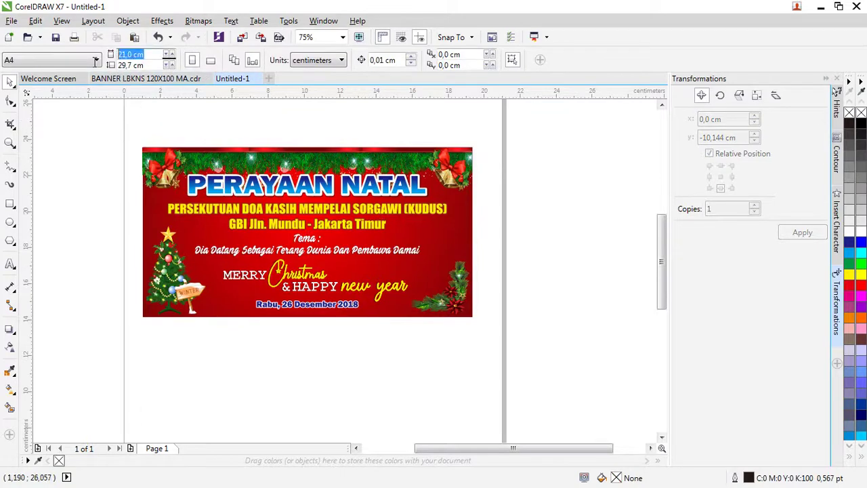
{"action": "type", "text": "200"}
{"action": "key", "text": "Tab"}
{"action": "type", "text": "100"}
{"action": "key", "text": "Return"}
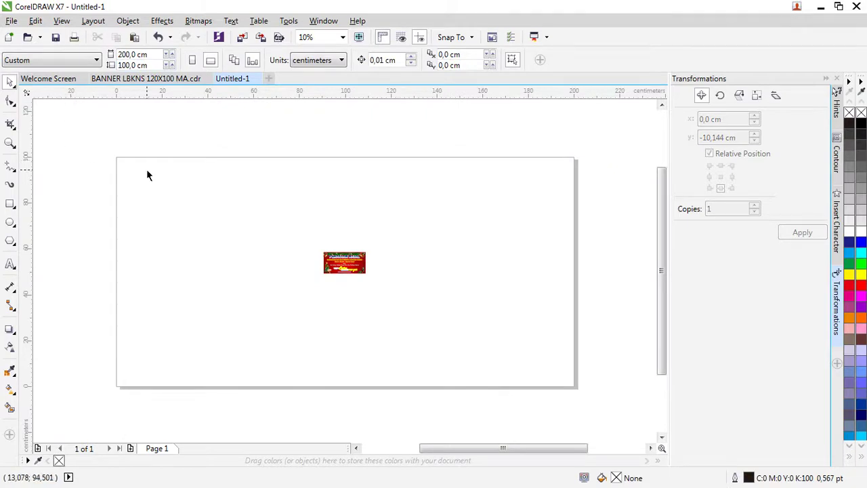
- Group all the pieces of the Christmas tree and the WINTER sign in the banner's lower corner
{"action": "left_click", "coordinate": [356, 263]}
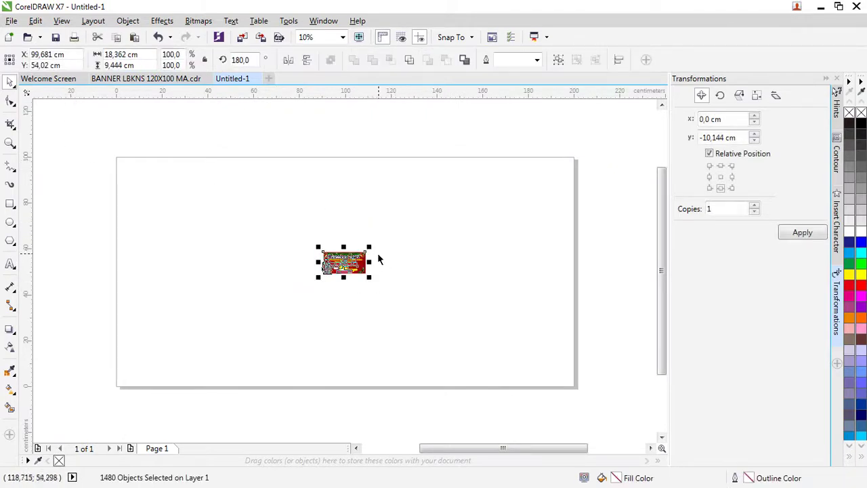
{"action": "scroll", "coordinate": [342, 258], "scroll_direction": "up", "scroll_amount": 5}
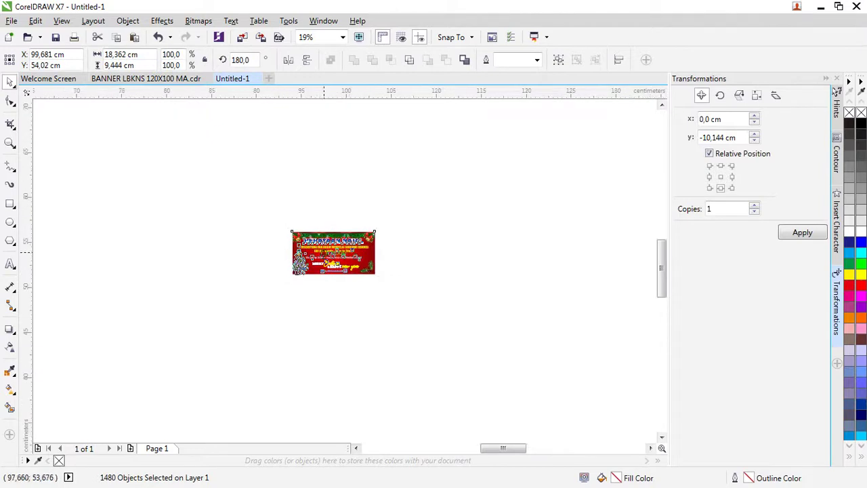
{"action": "left_click", "coordinate": [189, 261]}
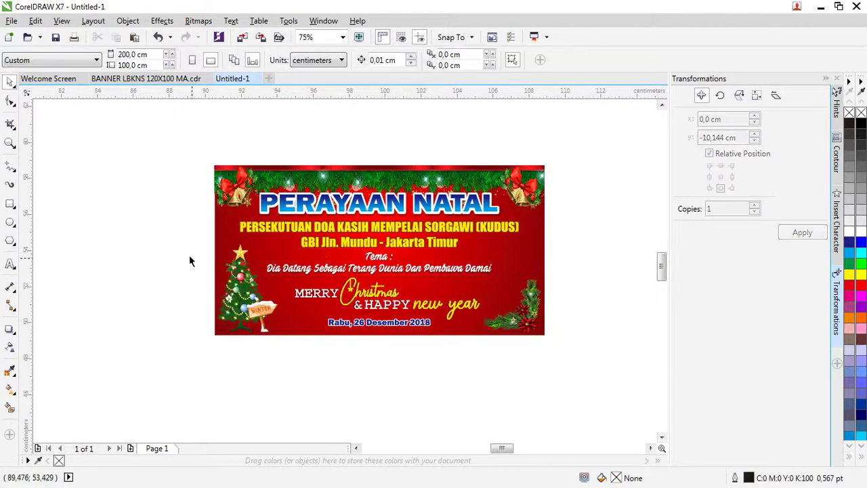
{"action": "left_click_drag", "start_coordinate": [199, 263], "coordinate": [280, 273]}
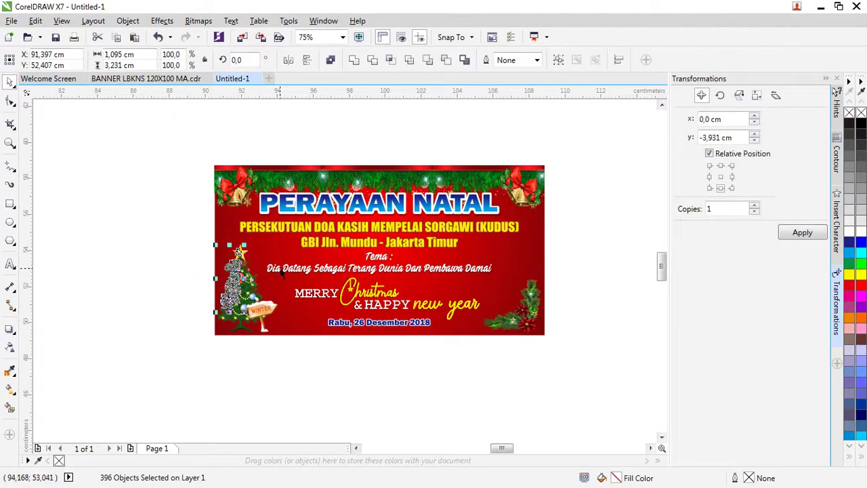
{"action": "left_click", "coordinate": [281, 271]}
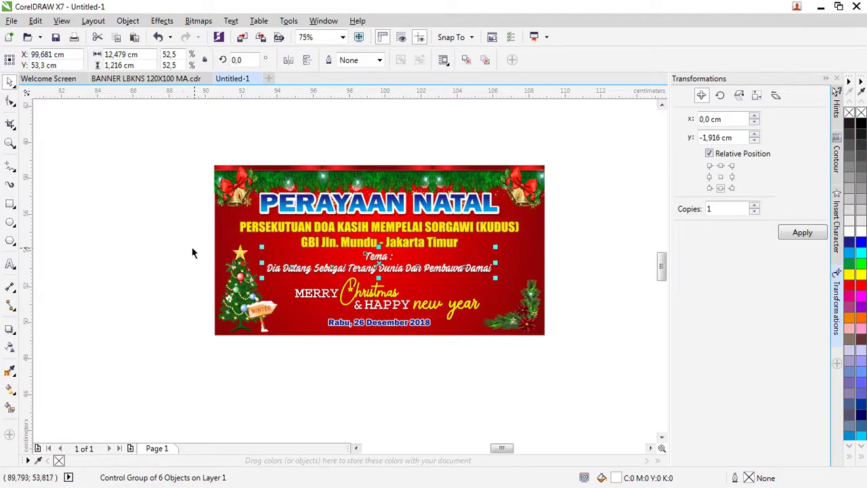
{"action": "left_click_drag", "start_coordinate": [174, 237], "coordinate": [281, 363]}
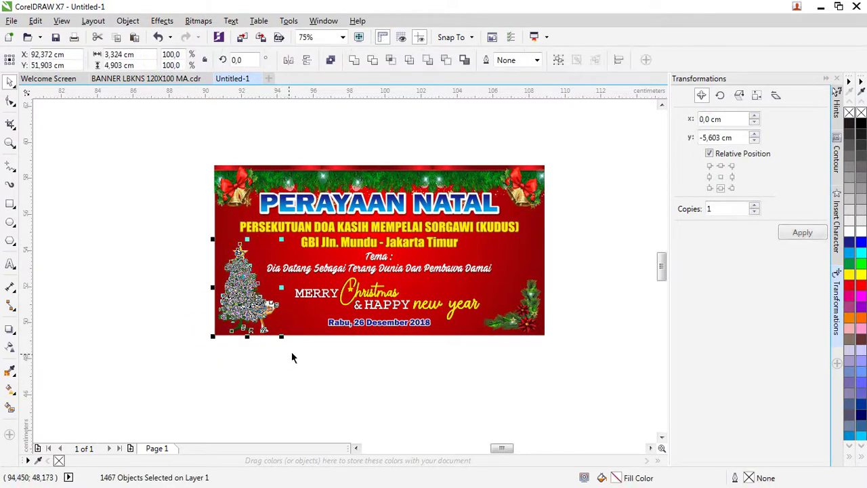
{"action": "key", "text": "ctrl+g"}
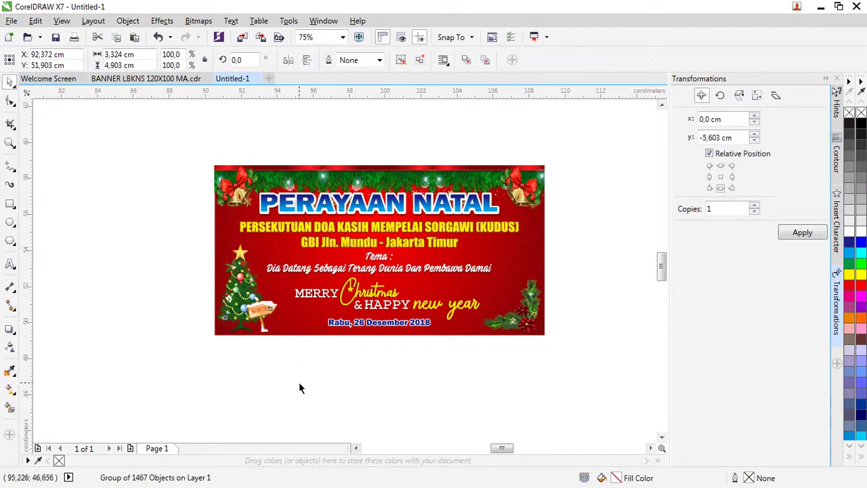
- Check that the holly decoration, the garland and the PERAYAAN NATAL title can be selected as separate objects
{"action": "left_click", "coordinate": [536, 360]}
{"action": "left_click_drag", "start_coordinate": [558, 364], "coordinate": [482, 277]}
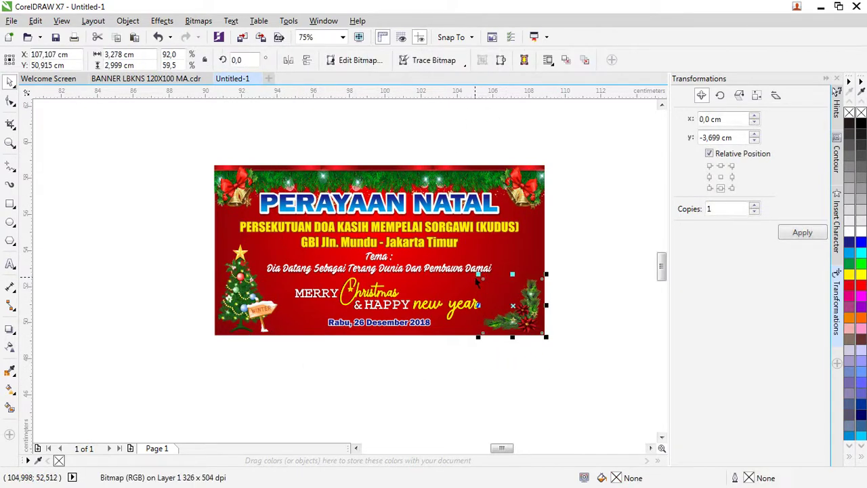
{"action": "left_click", "coordinate": [525, 197]}
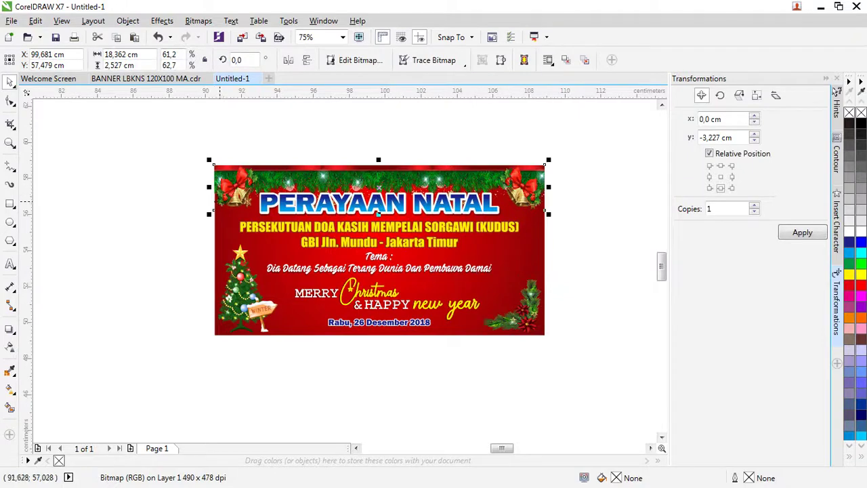
{"action": "scroll", "coordinate": [230, 203], "scroll_direction": "up", "scroll_amount": 3}
{"action": "scroll", "coordinate": [240, 194], "scroll_direction": "down", "scroll_amount": 2}
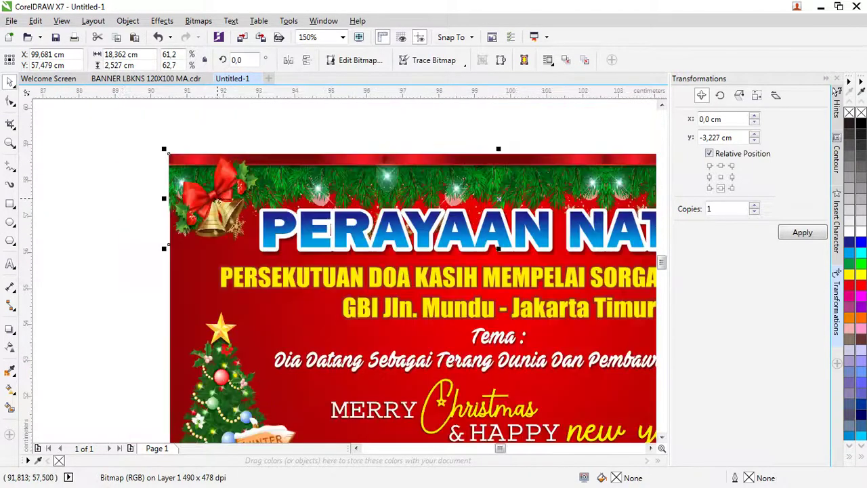
{"action": "left_click", "coordinate": [279, 217]}
{"action": "scroll", "coordinate": [268, 225], "scroll_direction": "down", "scroll_amount": 1}
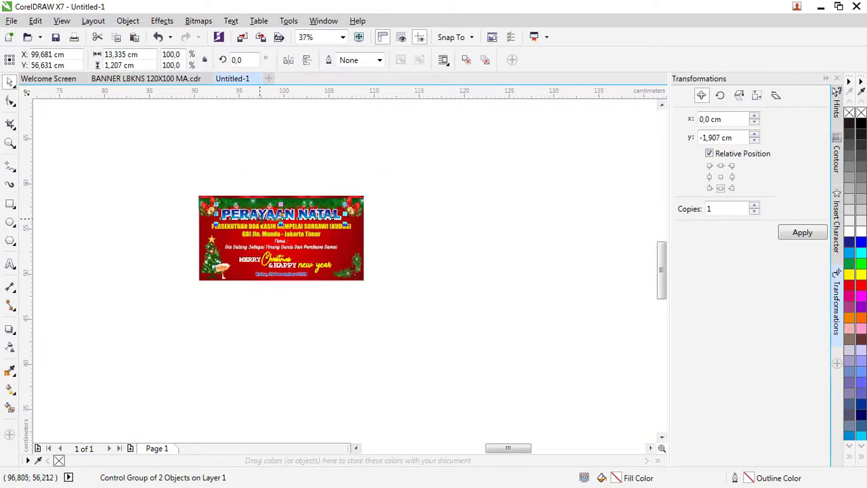
{"action": "scroll", "coordinate": [268, 225], "scroll_direction": "down", "scroll_amount": 1}
- Select all the banner objects and enlarge them from the centre to about 177.8 by 91.4 cm
{"action": "left_click_drag", "start_coordinate": [254, 226], "coordinate": [290, 271]}
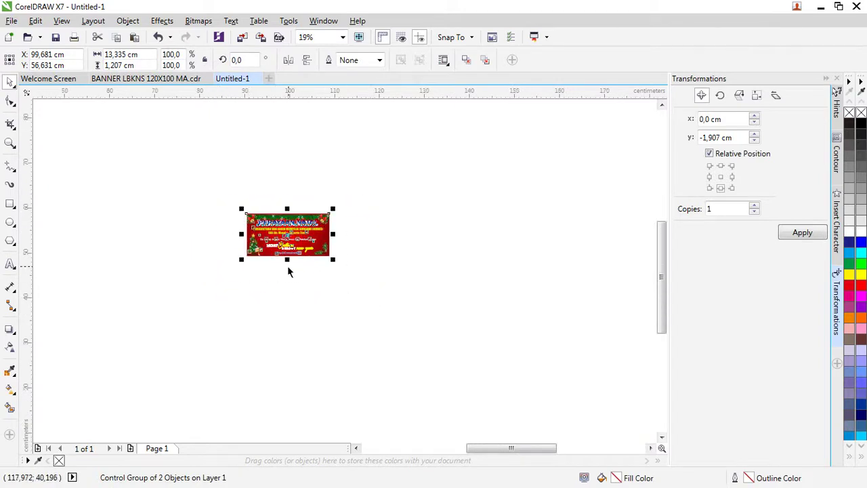
{"action": "scroll", "coordinate": [256, 265], "scroll_direction": "down", "scroll_amount": 1}
{"action": "left_click_drag", "start_coordinate": [312, 234], "coordinate": [541, 143]}
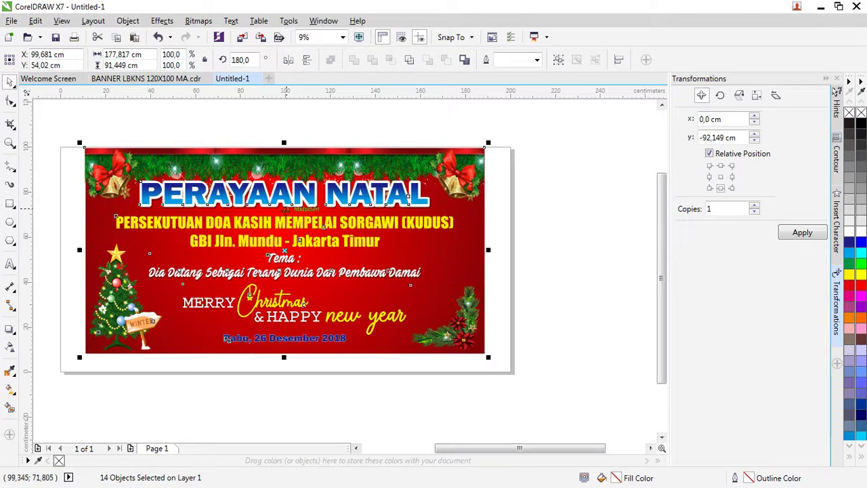
- Resize the red background rectangle to 200 by 100 cm and centre it on the page
{"action": "left_click", "coordinate": [495, 219]}
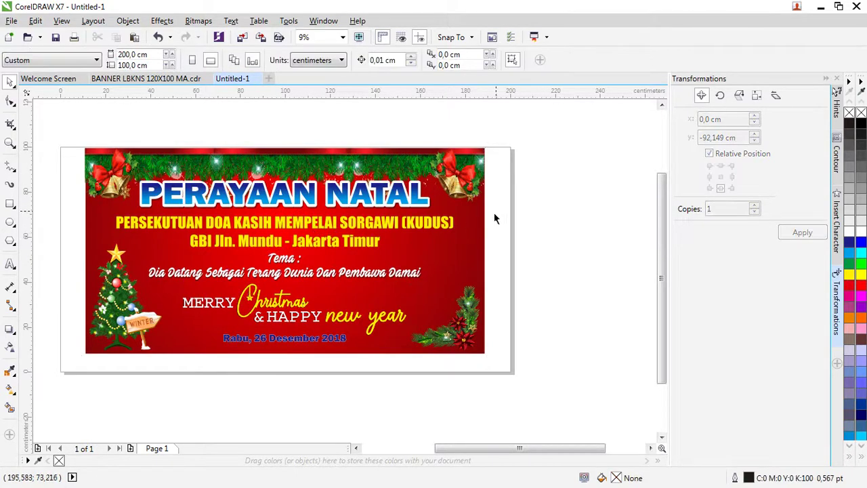
{"action": "left_click", "coordinate": [482, 230]}
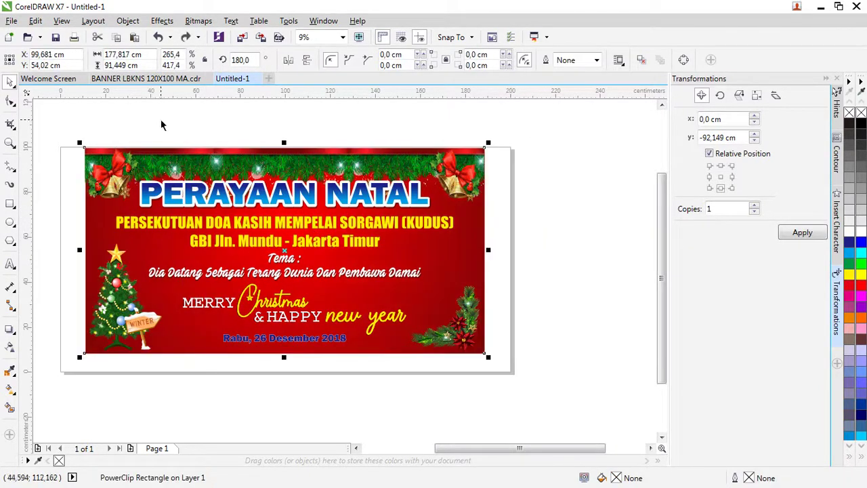
{"action": "double_click", "coordinate": [124, 56]}
{"action": "type", "text": "200"}
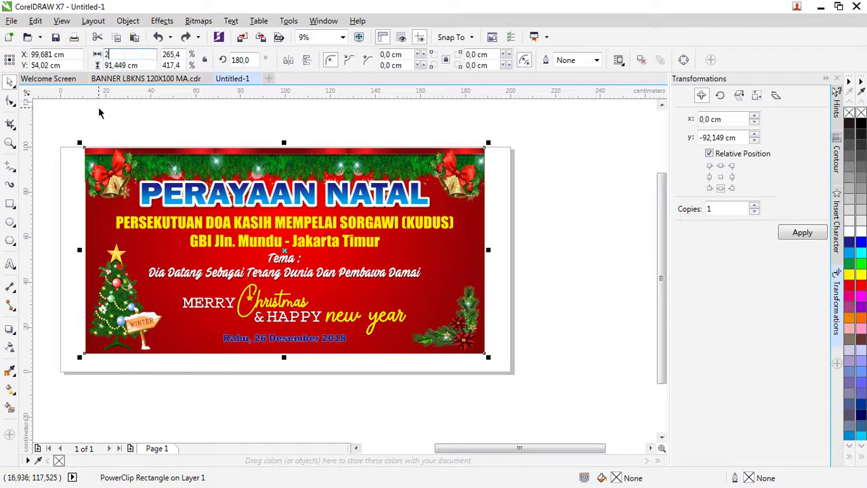
{"action": "key", "text": "Tab"}
{"action": "type", "text": "100"}
{"action": "key", "text": "Return"}
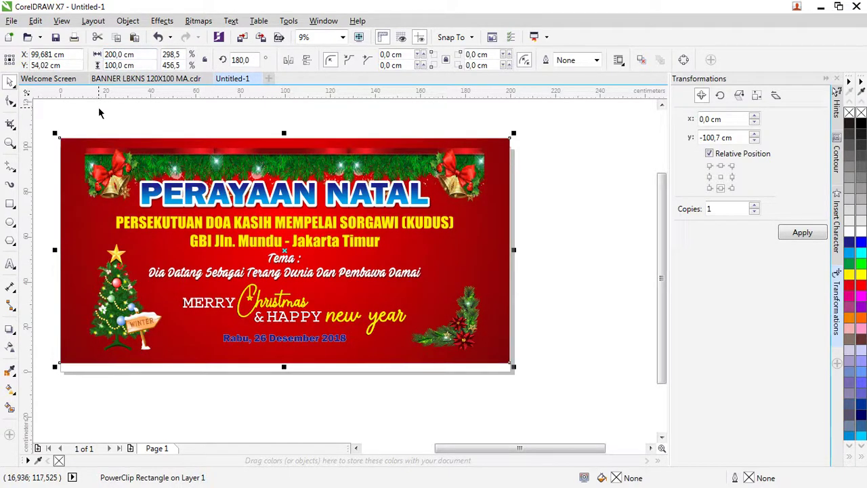
{"action": "key", "text": "p"}
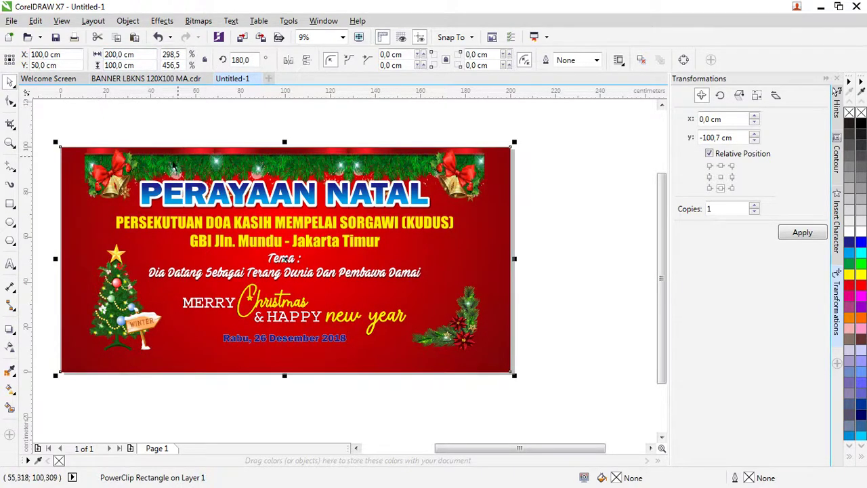
- Scale the garland proportionally to 200 cm wide and align it with the background's upper edge
{"action": "left_click", "coordinate": [115, 180], "text": "ctrl"}
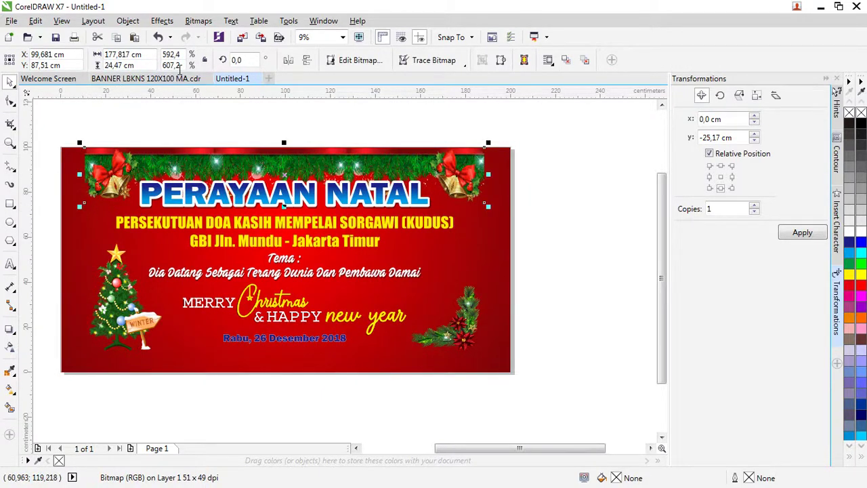
{"action": "left_click", "coordinate": [150, 55]}
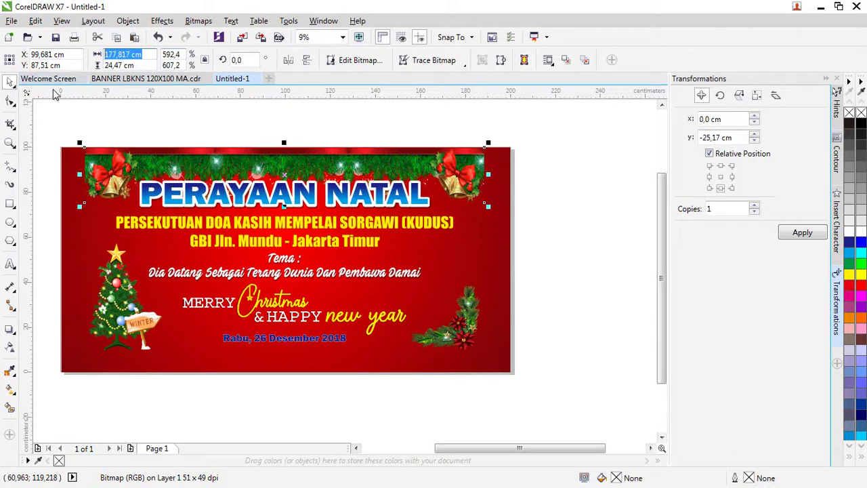
{"action": "type", "text": "200"}
{"action": "key", "text": "Return"}
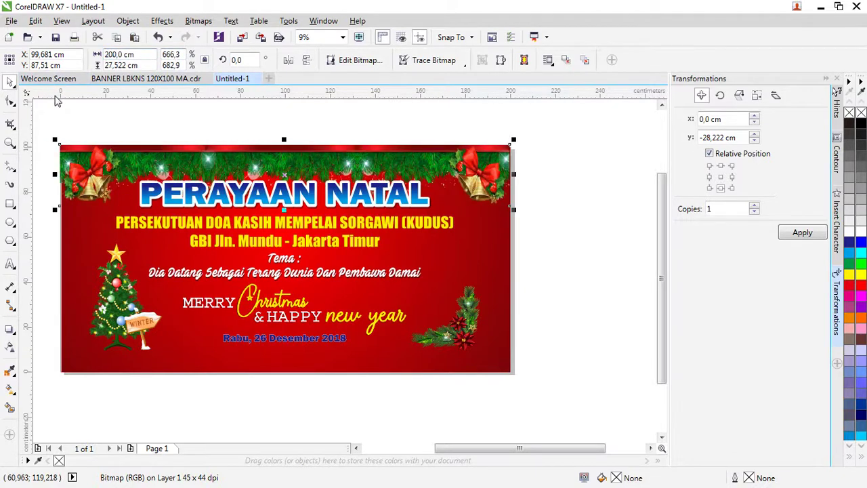
{"action": "left_click", "coordinate": [225, 365], "text": "shift"}
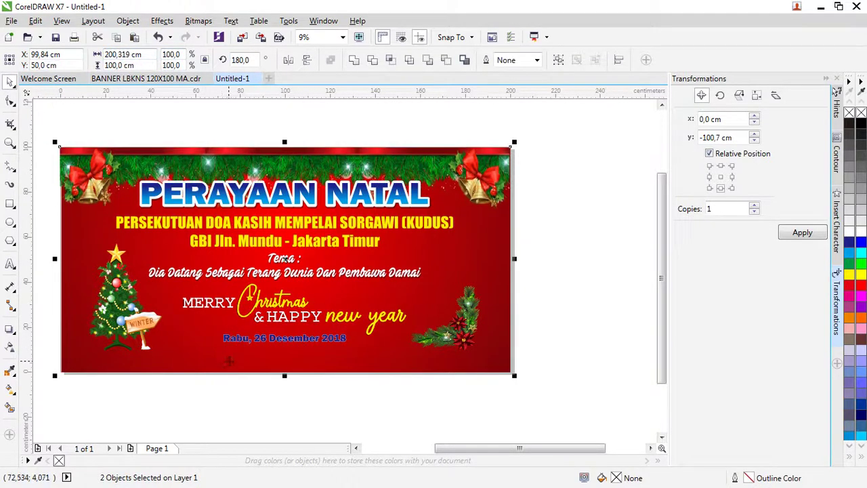
- Try moving the garland up past the background's upper edge, and undo the last move
{"action": "left_click", "coordinate": [213, 120]}
{"action": "scroll", "coordinate": [266, 155], "scroll_direction": "up", "scroll_amount": 5}
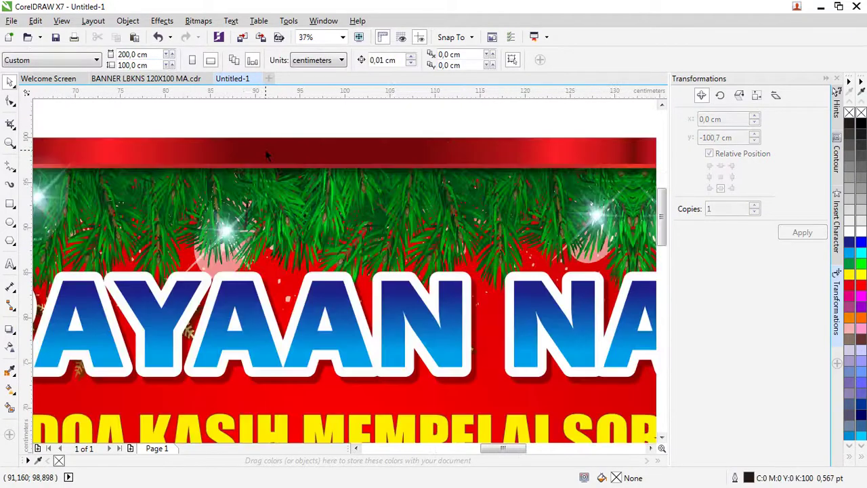
{"action": "scroll", "coordinate": [266, 155], "scroll_direction": "down", "scroll_amount": 3}
{"action": "left_click_drag", "start_coordinate": [271, 173], "coordinate": [274, 148]}
{"action": "scroll", "coordinate": [276, 182], "scroll_direction": "down", "scroll_amount": 3}
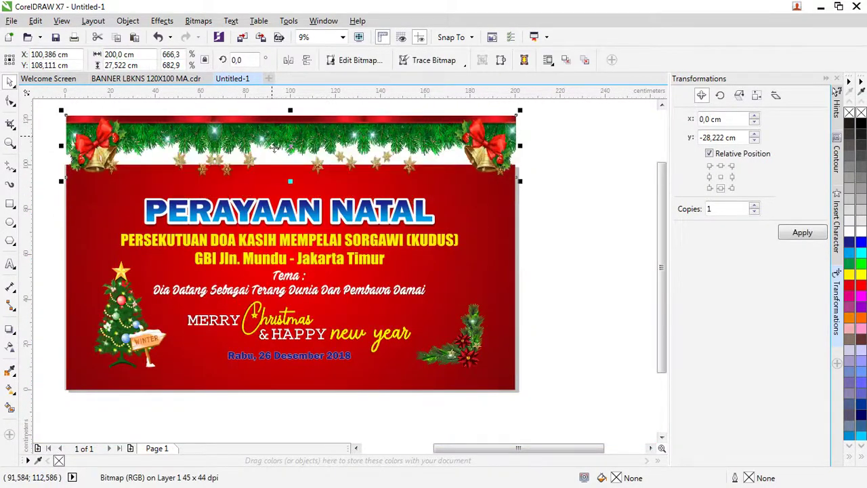
{"action": "key", "text": "ctrl+z"}
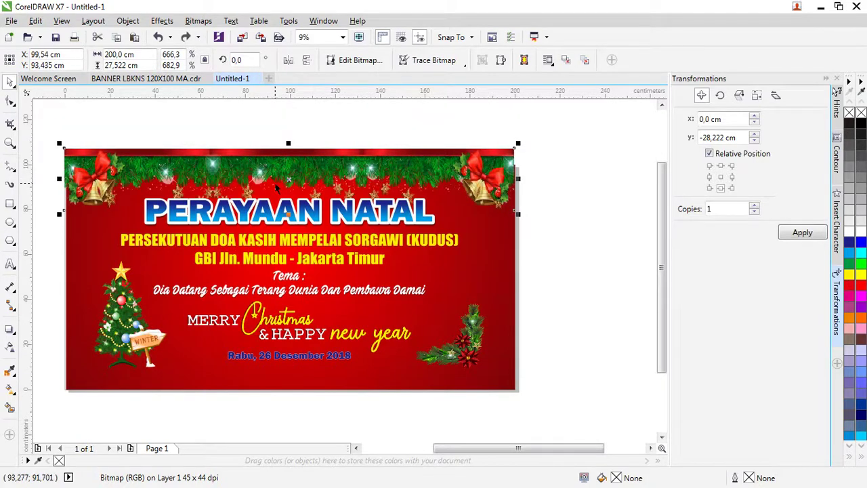
- Align the garland's upper edge with the upper edge of the red background rectangle
{"action": "left_click", "coordinate": [236, 127]}
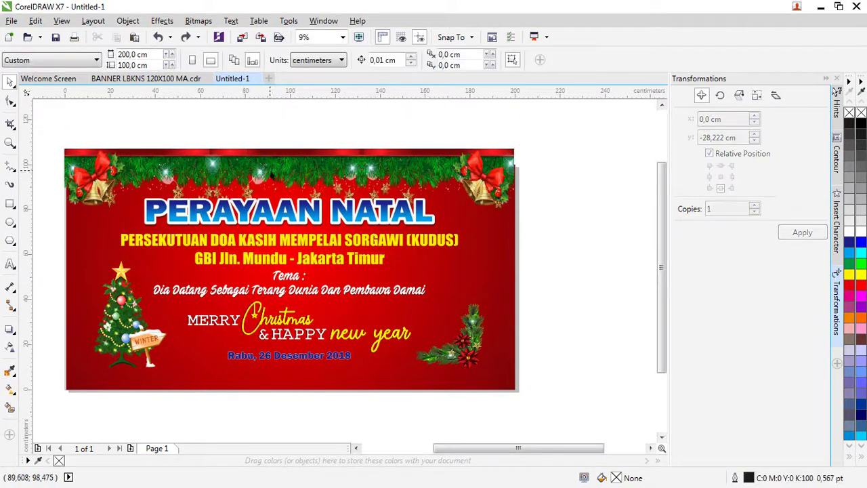
{"action": "left_click", "coordinate": [272, 177]}
{"action": "left_click", "coordinate": [353, 378], "text": "shift"}
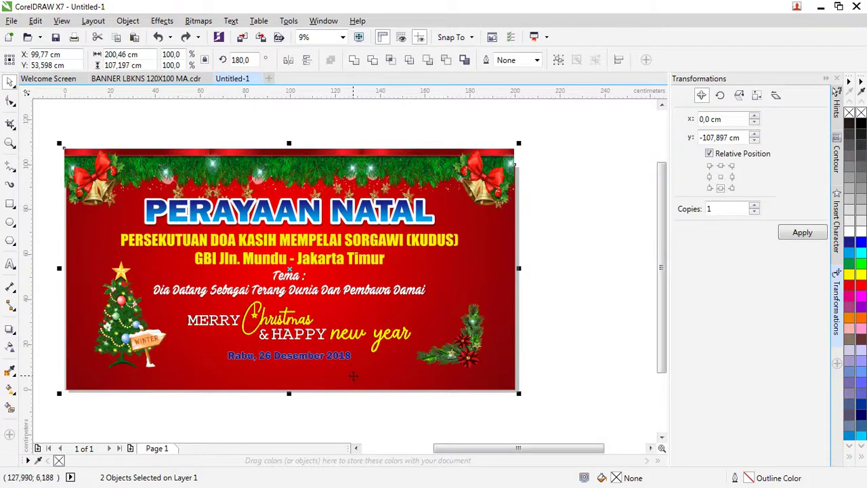
{"action": "left_click", "coordinate": [294, 135]}
{"action": "scroll", "coordinate": [216, 166], "scroll_direction": "down", "scroll_amount": 2}
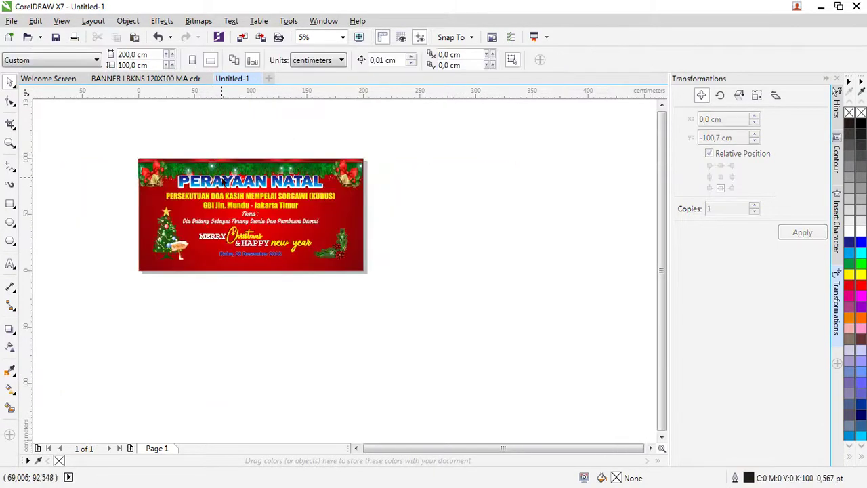
- Enlarge the Christmas tree group outwards to the banner's lower-left corner
{"action": "scroll", "coordinate": [223, 182], "scroll_direction": "up", "scroll_amount": 2}
{"action": "left_click", "coordinate": [107, 263]}
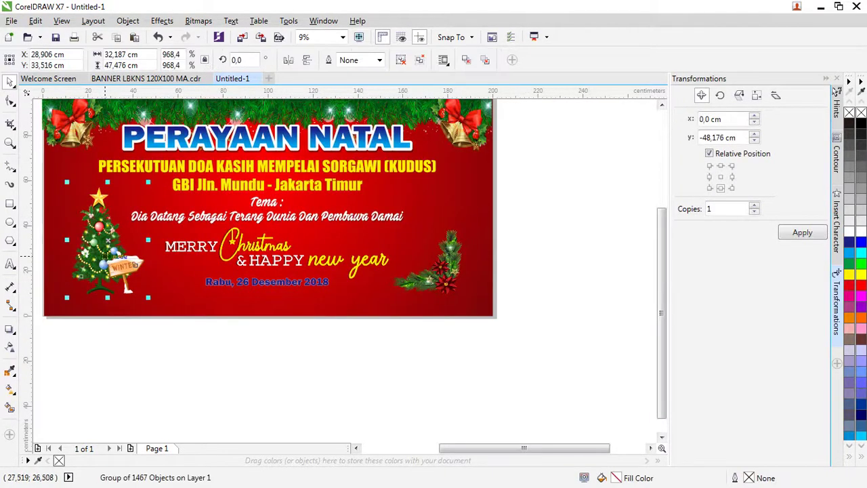
{"action": "left_click_drag", "start_coordinate": [66, 298], "coordinate": [52, 317]}
{"action": "left_click", "coordinate": [187, 334]}
- Move the poinsettia branch closer to the banner's lower-right corner and the date text out below the banner
{"action": "left_click_drag", "start_coordinate": [426, 281], "coordinate": [450, 298]}
{"action": "left_click", "coordinate": [387, 358]}
{"action": "scroll", "coordinate": [315, 273], "scroll_direction": "down", "scroll_amount": 1}
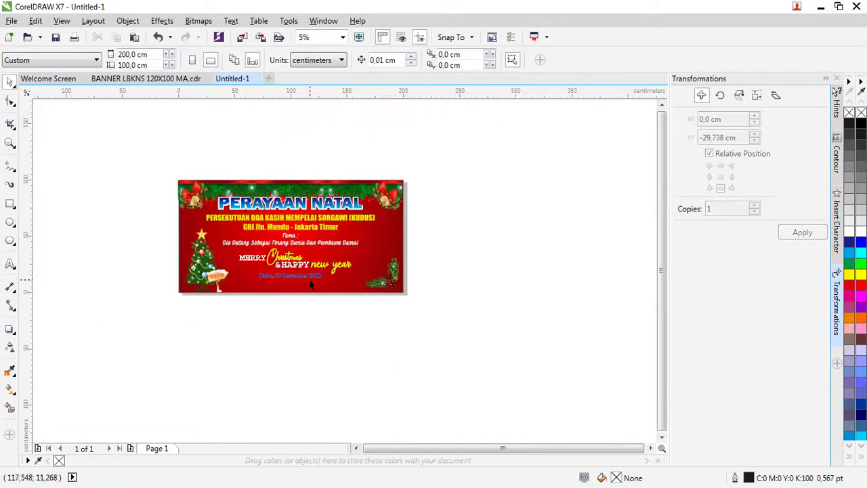
{"action": "left_click_drag", "start_coordinate": [302, 273], "coordinate": [287, 321]}
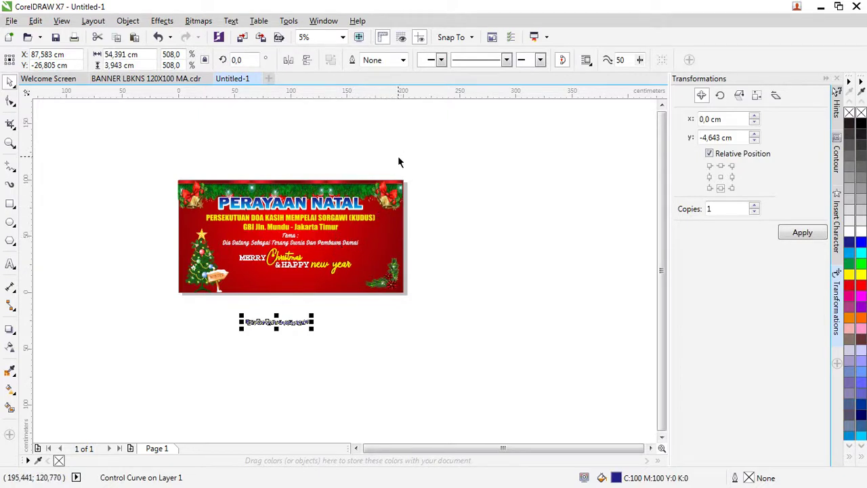
- Try deleting the "PERAYAAN NATAL" heading, and undo the deletion
{"action": "left_click", "coordinate": [291, 204]}
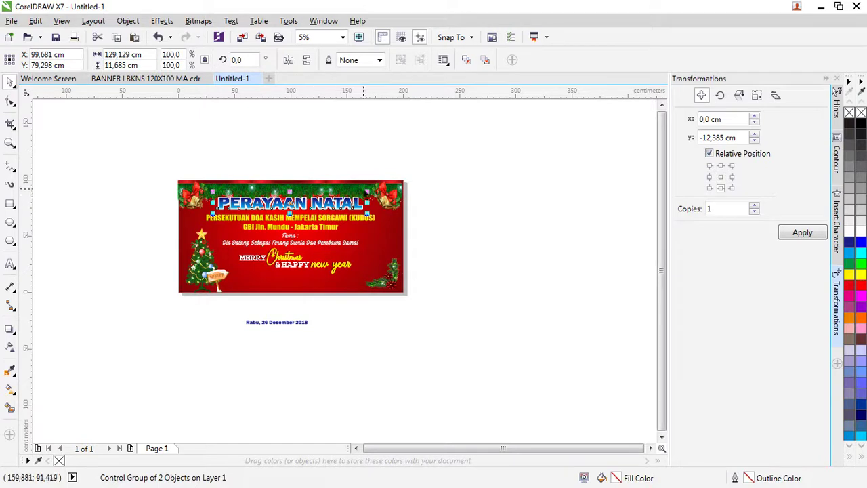
{"action": "key", "text": "Delete"}
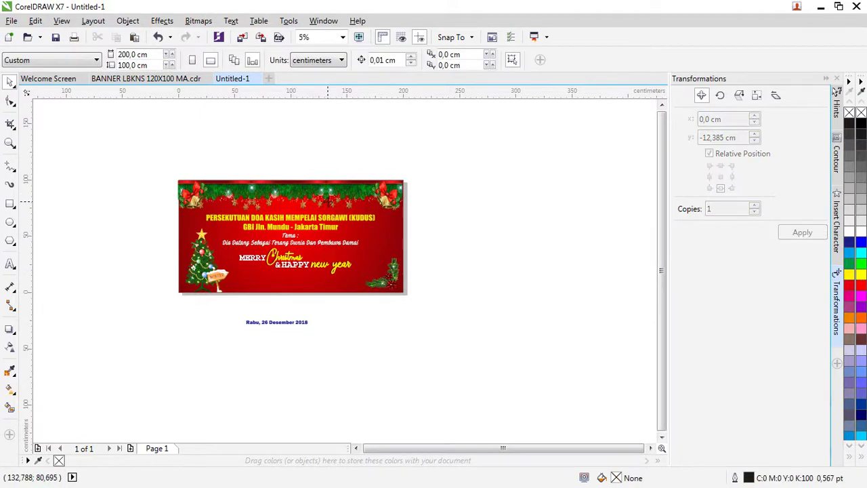
{"action": "left_click", "coordinate": [278, 220]}
{"action": "scroll", "coordinate": [300, 238], "scroll_direction": "up", "scroll_amount": 3}
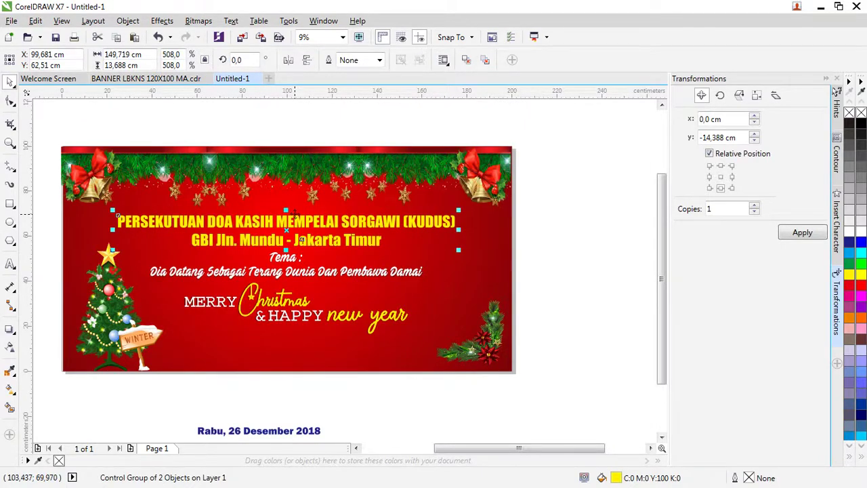
{"action": "key", "text": "ctrl+z"}
{"action": "scroll", "coordinate": [257, 214], "scroll_direction": "down", "scroll_amount": 3}
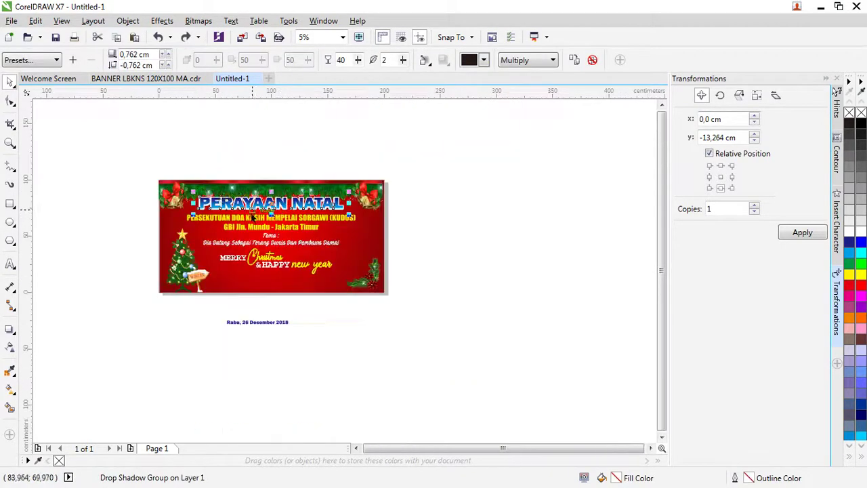
{"action": "left_click", "coordinate": [190, 155]}
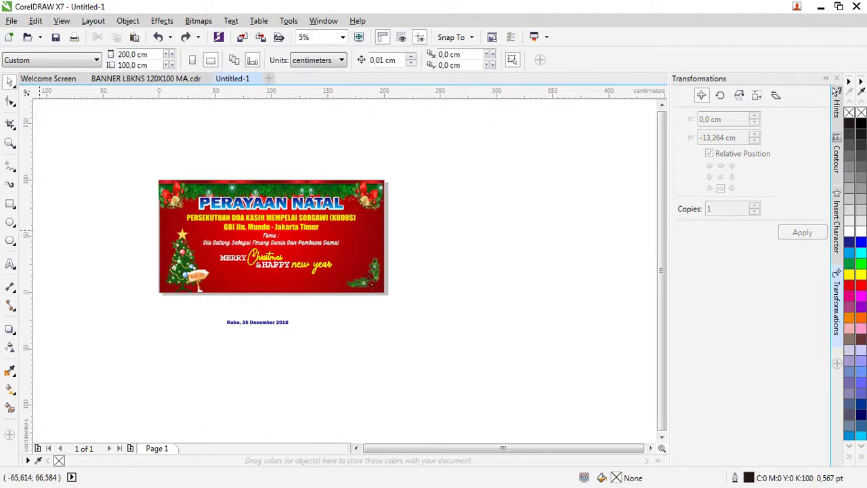
- Add the artistic text "Selamat Natal & Tahun Baru" in Arial 200 pt above the banner
{"action": "left_click", "coordinate": [10, 263]}
{"action": "left_click", "coordinate": [209, 152]}
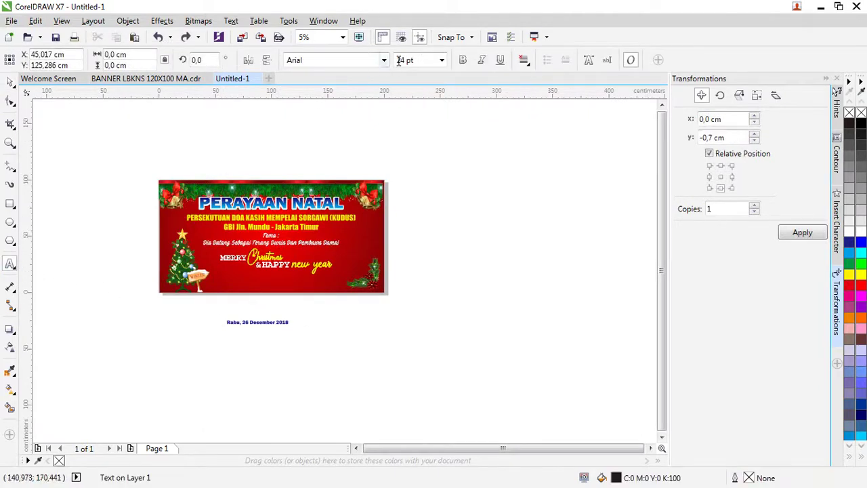
{"action": "left_click", "coordinate": [441, 59]}
{"action": "left_click", "coordinate": [420, 269]}
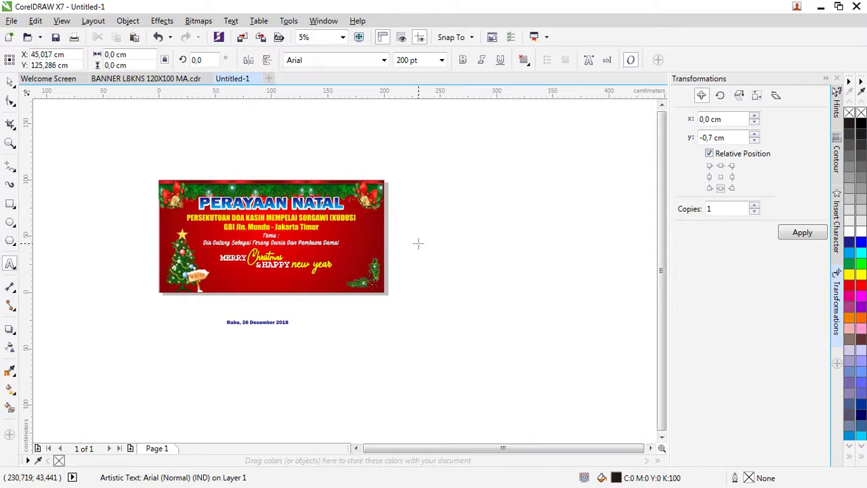
{"action": "type", "text": "Selamat"}
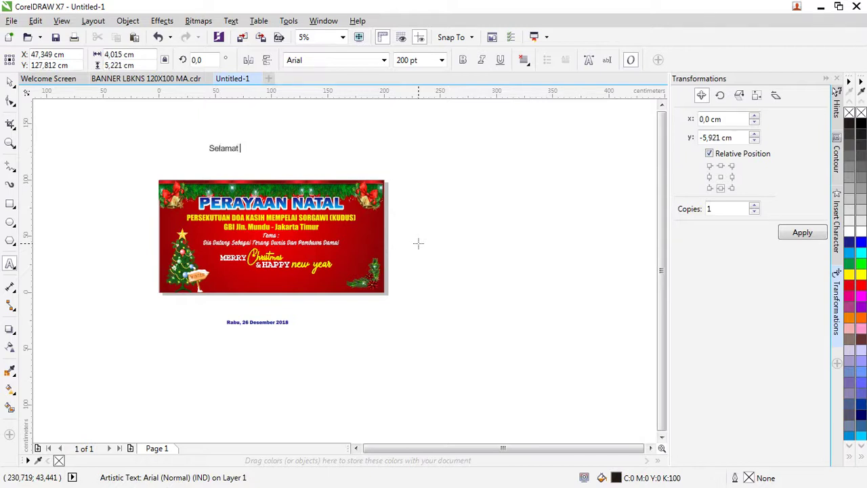
{"action": "type", "text": " Natal & Tahun Baru"}
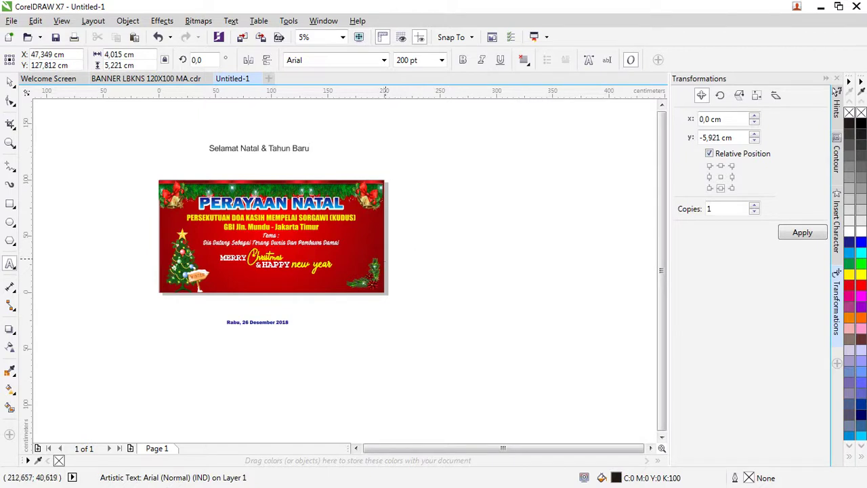
{"action": "key", "text": "Escape"}
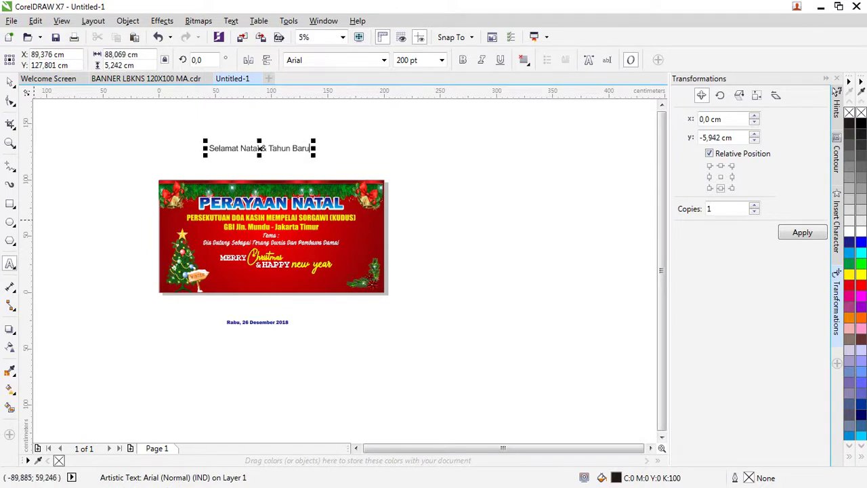
- Duplicate the greeting text just below itself and replace the copy's wording with “ Mereka akan menamakan Dia Imanuel ” and "(Matius 1 : 23)" on a second line
{"action": "left_click", "coordinate": [11, 81]}
{"action": "left_click_drag", "start_coordinate": [234, 149], "coordinate": [366, 164]}
{"action": "key", "text": "F8"}
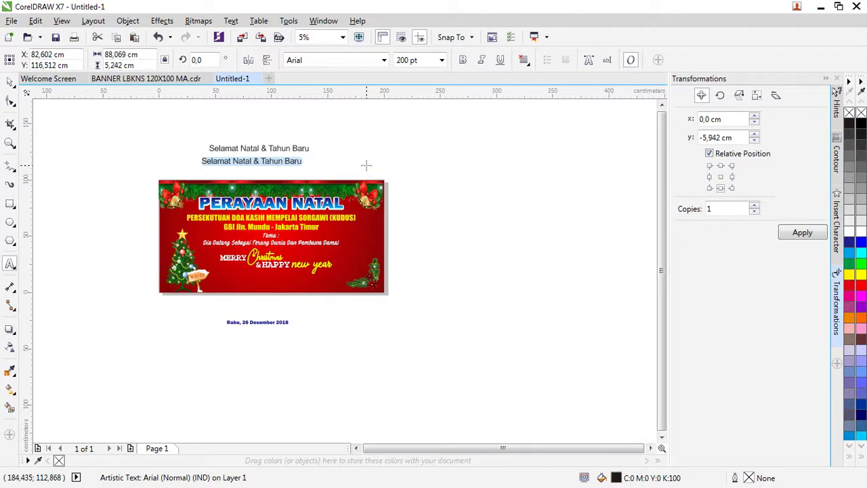
{"action": "key", "text": "BackSpace"}
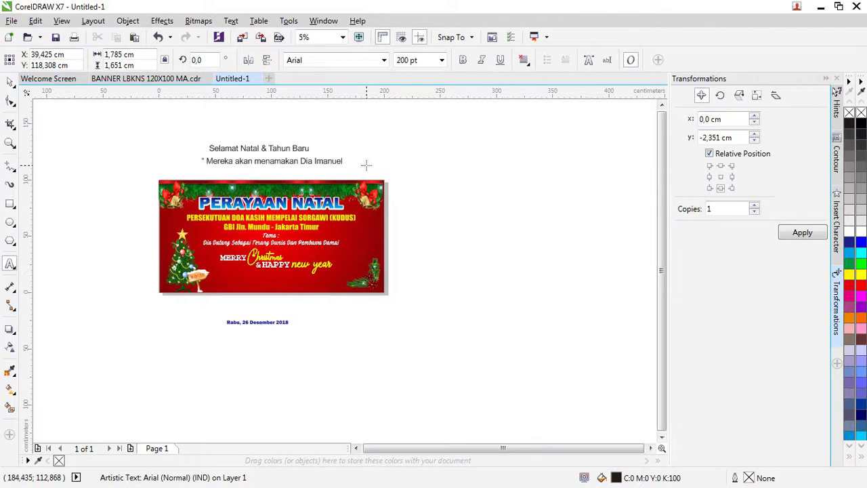
{"action": "type", "text": "\""}
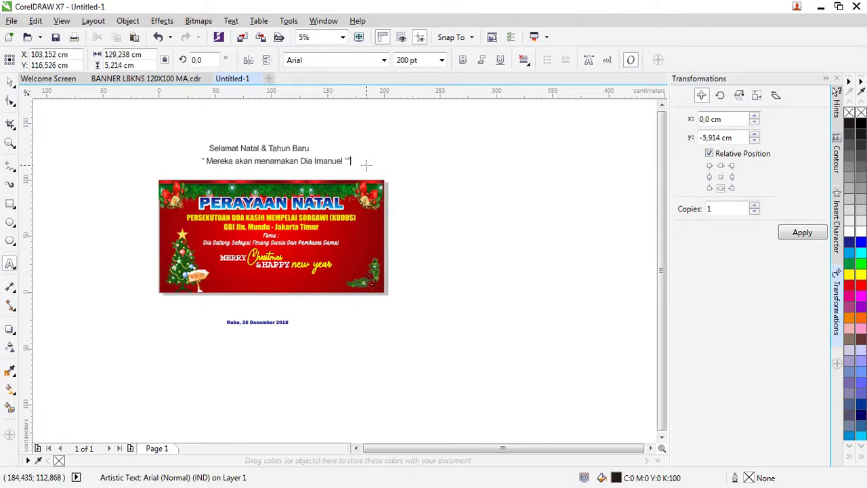
{"action": "key", "text": "Escape"}
{"action": "key", "text": "Return"}
{"action": "key", "text": "ctrl+space"}
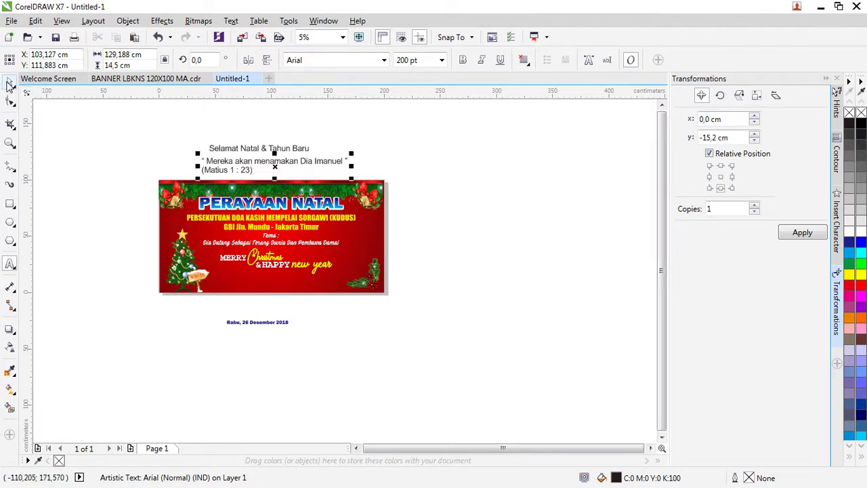
- Delete the "PERAYAAN NATAL" heading and the two yellow organisation and address lines below it
{"action": "left_click", "coordinate": [269, 204]}
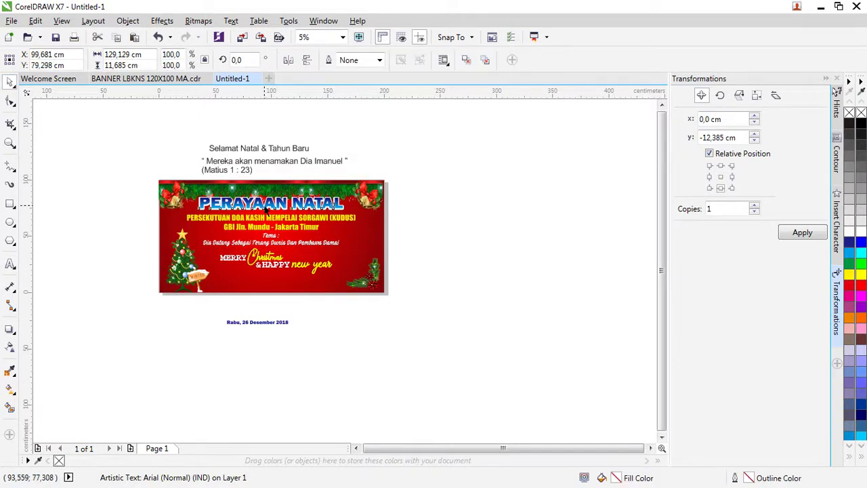
{"action": "key", "text": "Delete"}
{"action": "left_click", "coordinate": [245, 223]}
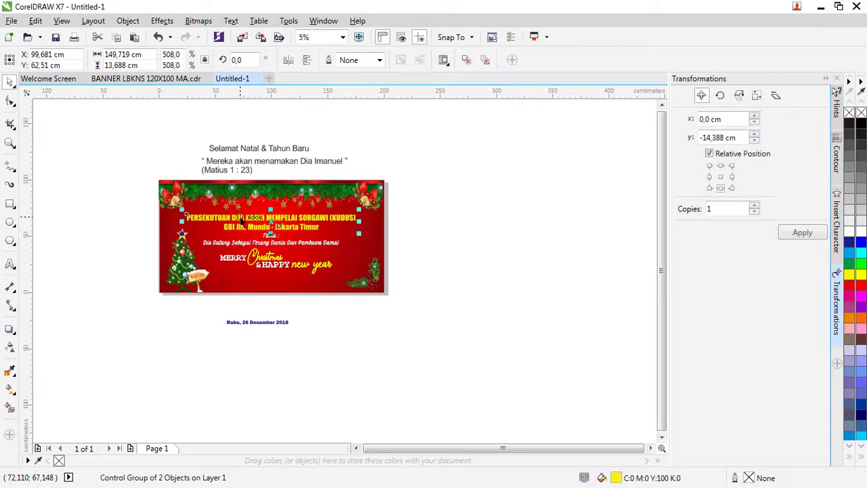
{"action": "key", "text": "Delete"}
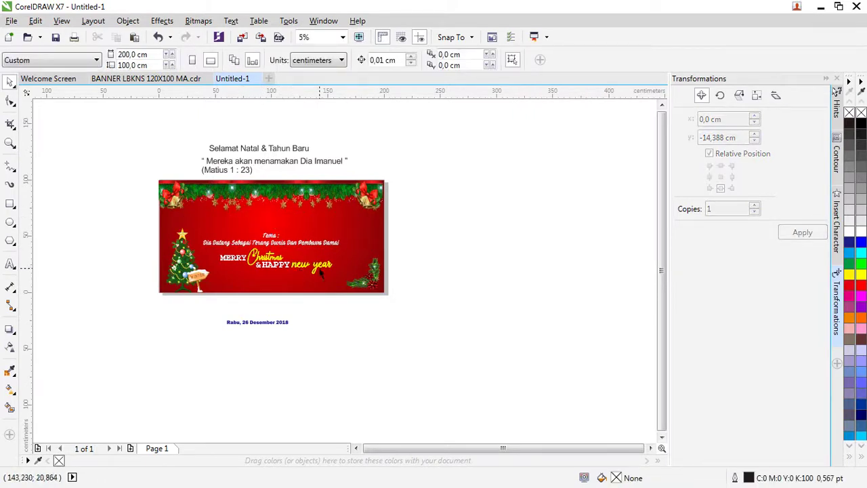
- Move the theme lines and the "Merry Christmas & Happy New Year" lettering together out below the banner
{"action": "left_click_drag", "start_coordinate": [349, 316], "coordinate": [201, 224]}
{"action": "left_click_drag", "start_coordinate": [268, 254], "coordinate": [238, 360]}
{"action": "left_click", "coordinate": [382, 341]}
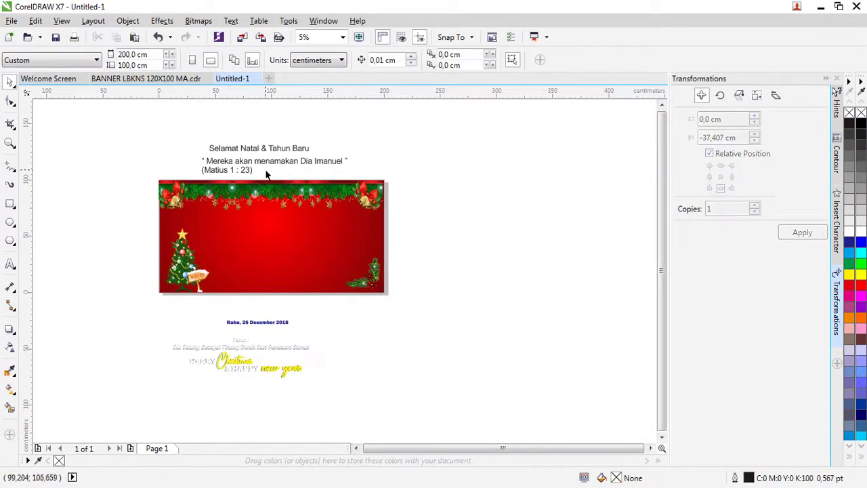
- Place the "Selamat Natal & Tahun Baru" text under the garland, enlarged to about 147.6 cm wide and filled white
{"action": "left_click_drag", "start_coordinate": [247, 155], "coordinate": [230, 224]}
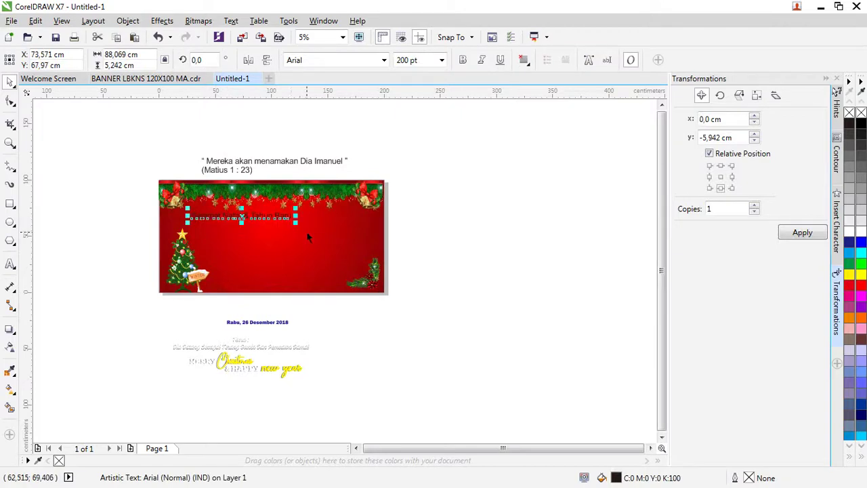
{"action": "left_click_drag", "start_coordinate": [295, 222], "coordinate": [362, 226]}
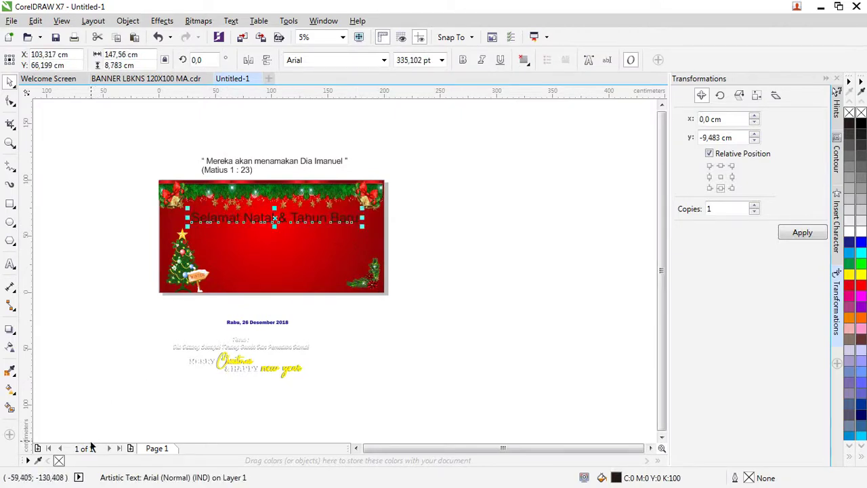
{"action": "left_click", "coordinate": [849, 230]}
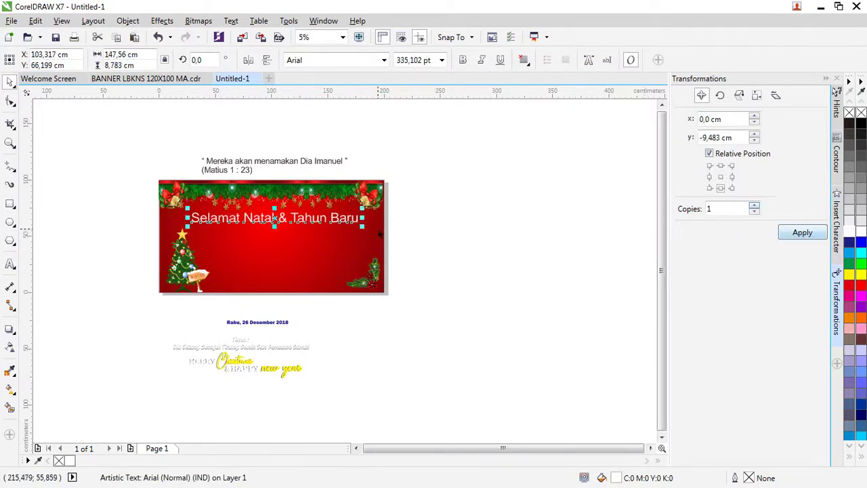
{"action": "scroll", "coordinate": [280, 214], "scroll_direction": "up", "scroll_amount": 2}
- Place the Bible verse text beneath the greeting in the banner, with centred alignment and a yellow fill
{"action": "left_click_drag", "start_coordinate": [209, 116], "coordinate": [203, 276]}
{"action": "left_click", "coordinate": [523, 60]}
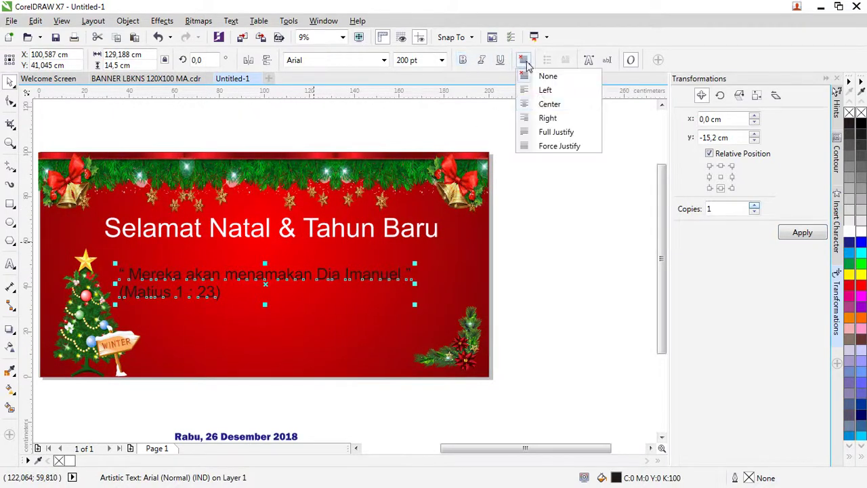
{"action": "left_click", "coordinate": [542, 103]}
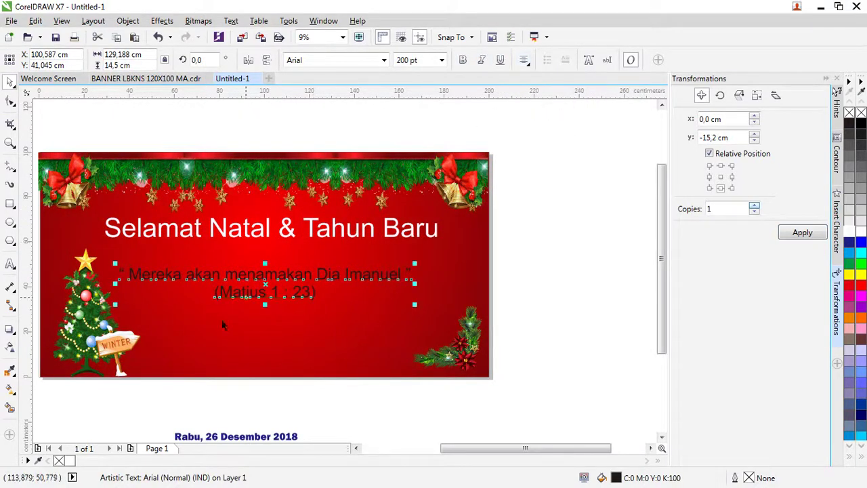
{"action": "left_click", "coordinate": [849, 274]}
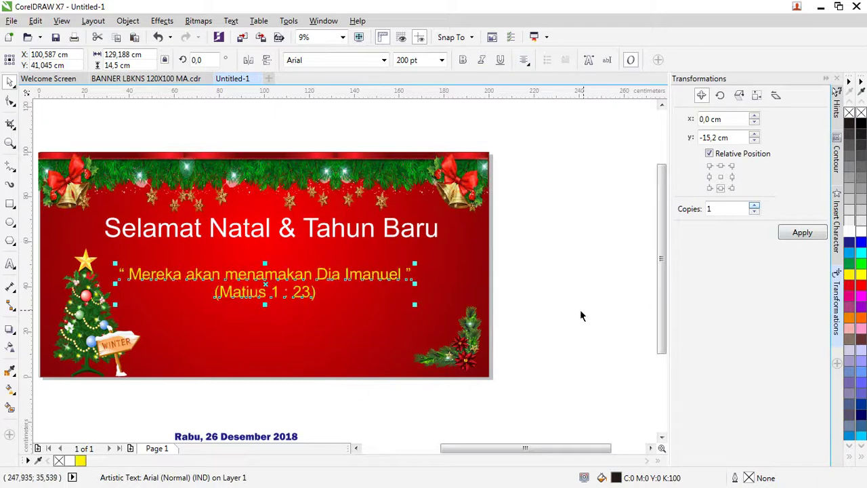
{"action": "left_click", "coordinate": [531, 253]}
- Set the font of the "Selamat Natal & Tahun Baru" greeting to Aardvark Cafe
{"action": "scroll", "coordinate": [136, 264], "scroll_direction": "down", "scroll_amount": 2}
{"action": "scroll", "coordinate": [264, 254], "scroll_direction": "up", "scroll_amount": 2}
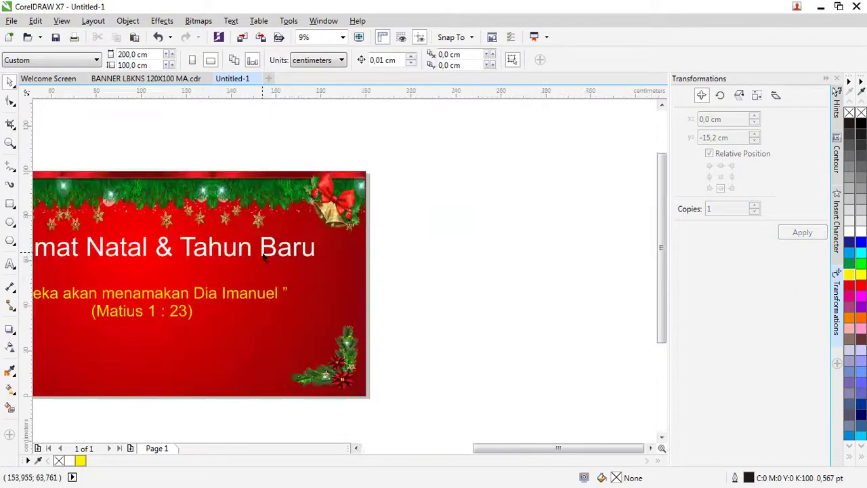
{"action": "scroll", "coordinate": [240, 244], "scroll_direction": "down", "scroll_amount": 2}
{"action": "scroll", "coordinate": [179, 242], "scroll_direction": "up", "scroll_amount": 2}
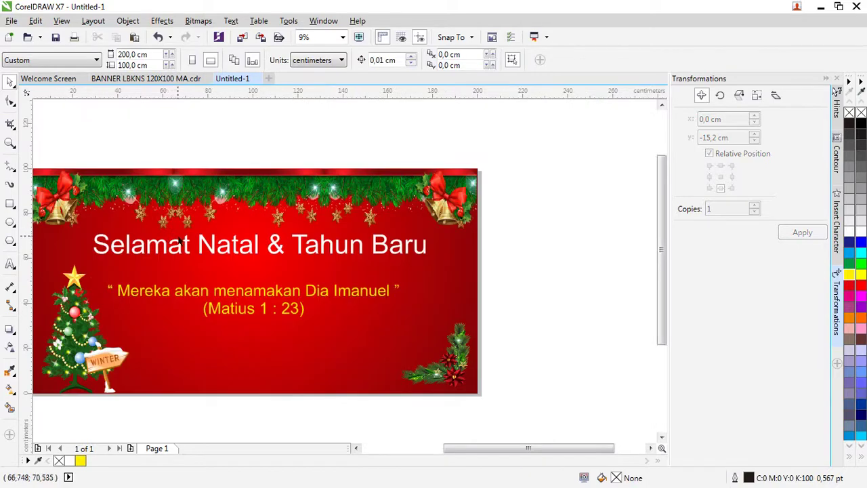
{"action": "left_click", "coordinate": [179, 242]}
{"action": "scroll", "coordinate": [179, 242], "scroll_direction": "down", "scroll_amount": 2}
{"action": "scroll", "coordinate": [284, 253], "scroll_direction": "up", "scroll_amount": 2}
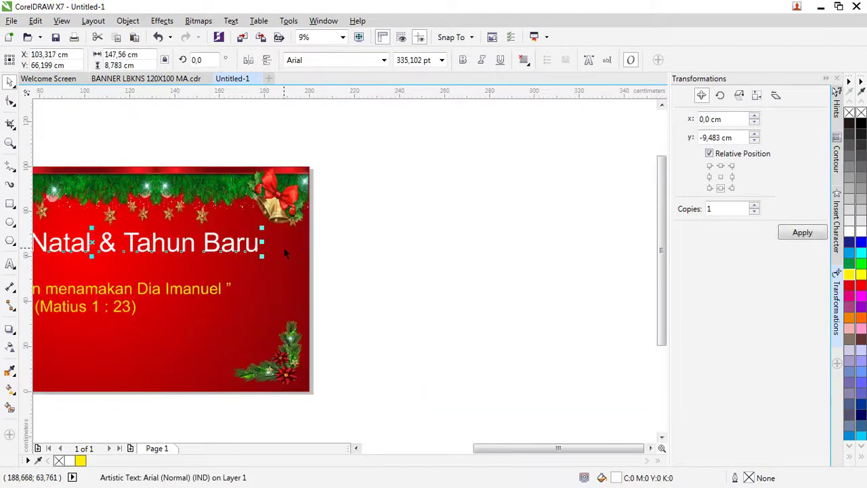
{"action": "scroll", "coordinate": [485, 451], "scroll_direction": "left", "scroll_amount": 2}
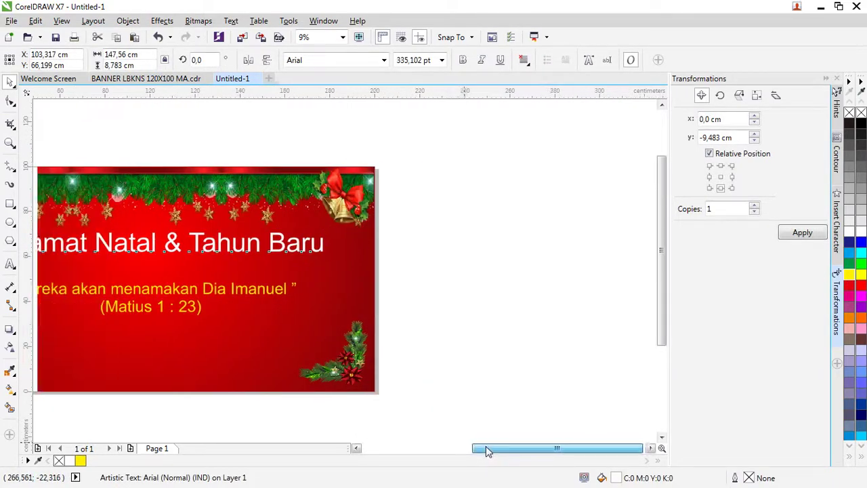
{"action": "left_click_drag", "start_coordinate": [488, 450], "coordinate": [476, 449]}
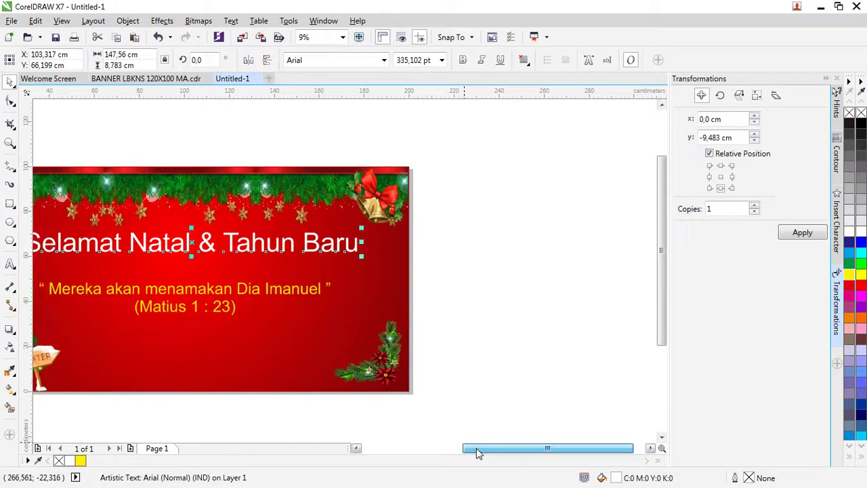
{"action": "left_click", "coordinate": [384, 61]}
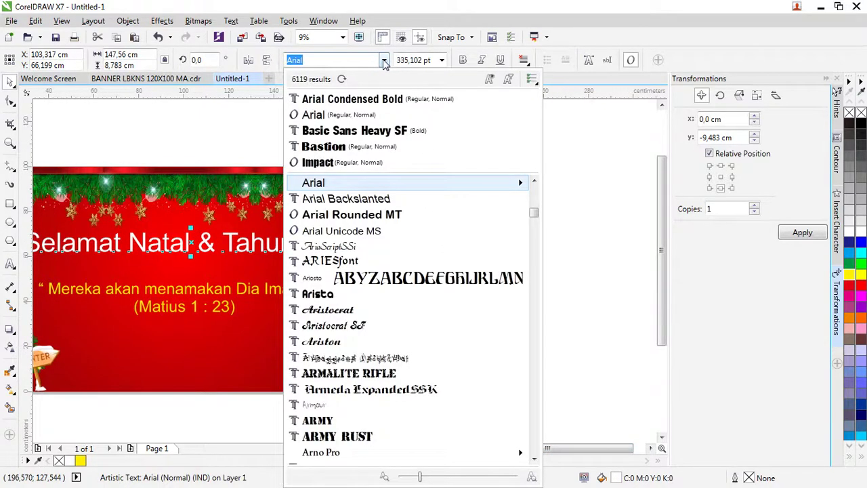
{"action": "mouse_move", "coordinate": [427, 198]}
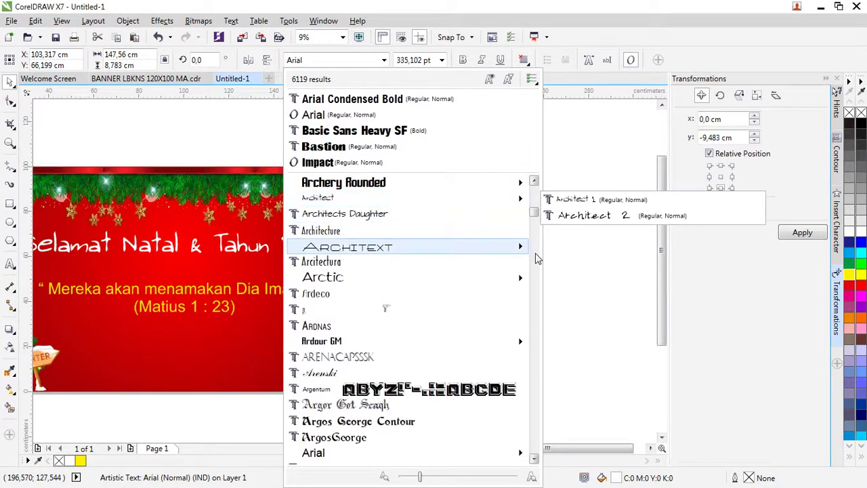
{"action": "left_click_drag", "start_coordinate": [535, 212], "coordinate": [534, 193]}
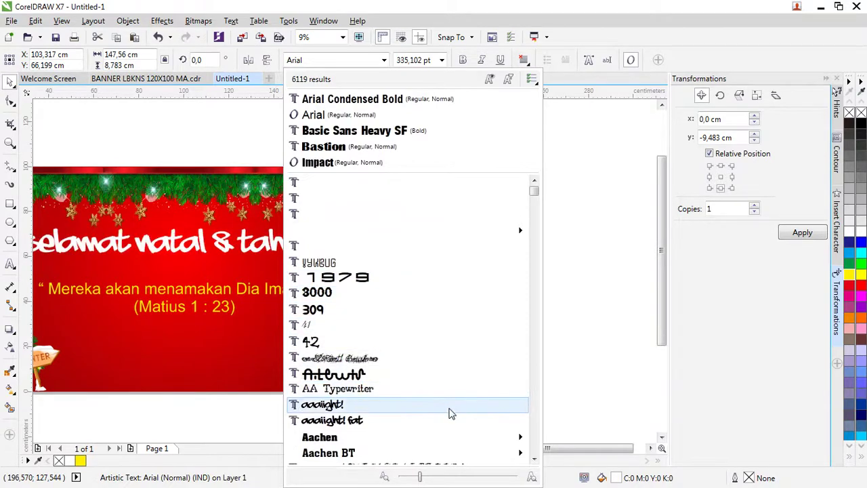
{"action": "scroll", "coordinate": [451, 413], "scroll_direction": "down", "scroll_amount": 1}
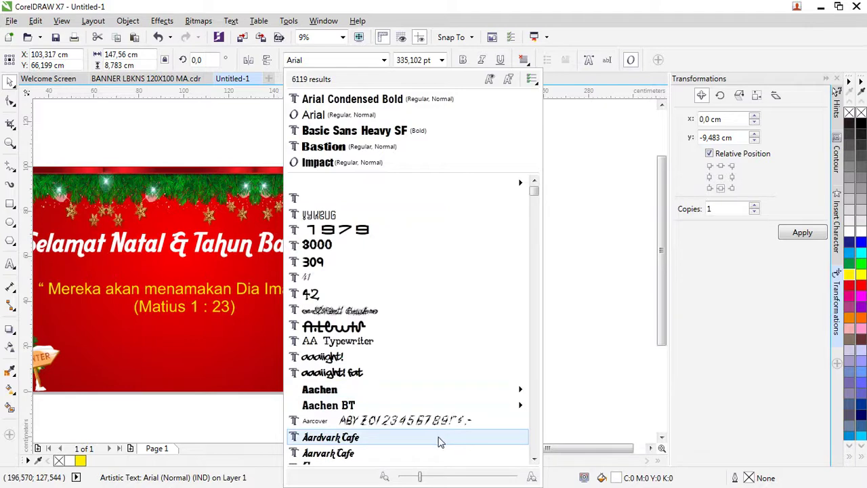
{"action": "left_click", "coordinate": [438, 437]}
{"action": "scroll", "coordinate": [386, 271], "scroll_direction": "down", "scroll_amount": 2}
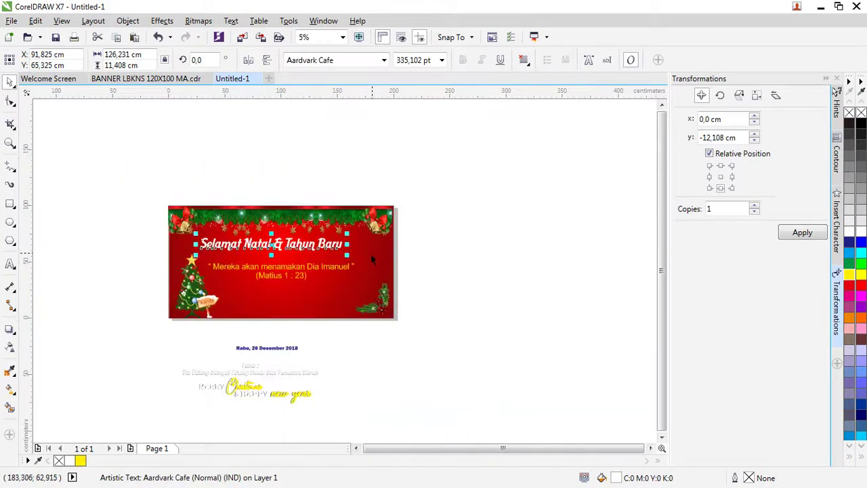
- Enlarge the greeting to about 183.4 cm wide and centre it horizontally on the banner background
{"action": "scroll", "coordinate": [282, 276], "scroll_direction": "up", "scroll_amount": 2}
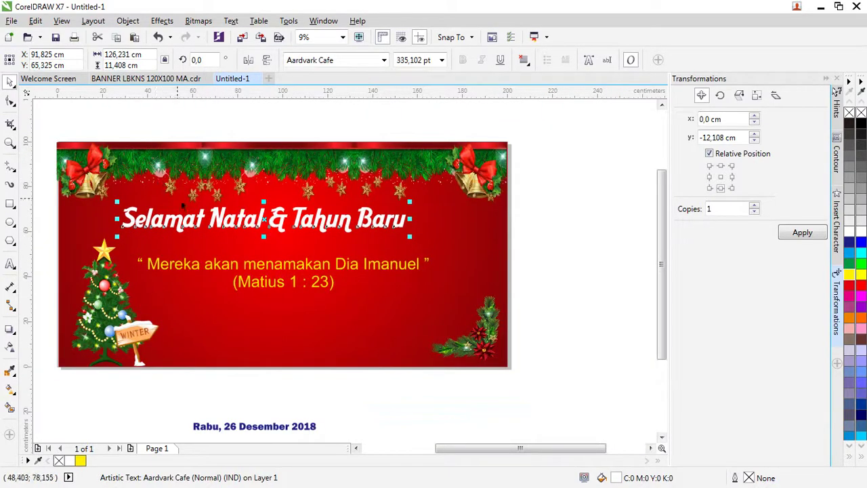
{"action": "left_click_drag", "start_coordinate": [410, 236], "coordinate": [494, 247]}
{"action": "left_click_drag", "start_coordinate": [119, 244], "coordinate": [71, 260]}
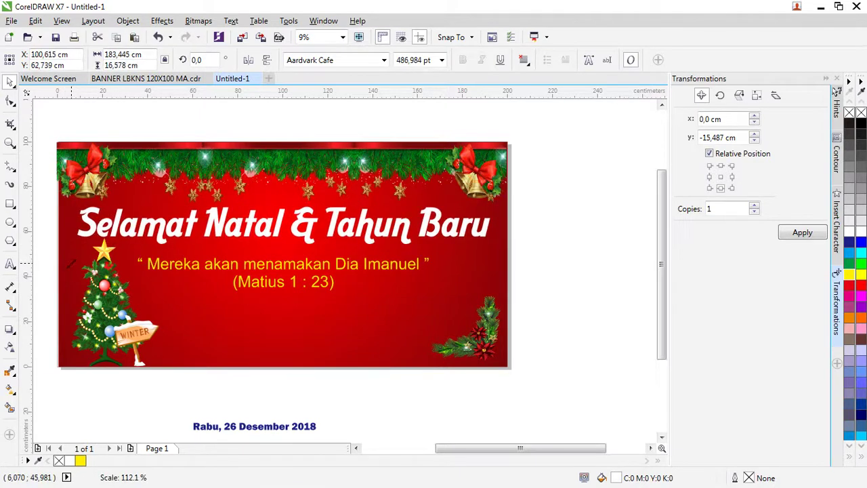
{"action": "left_click", "coordinate": [263, 309], "text": "shift"}
{"action": "key", "text": "c"}
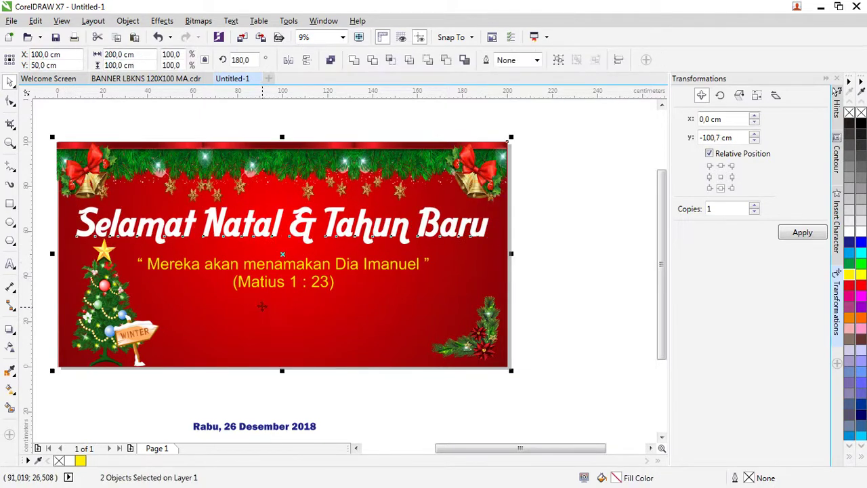
{"action": "left_click", "coordinate": [178, 126]}
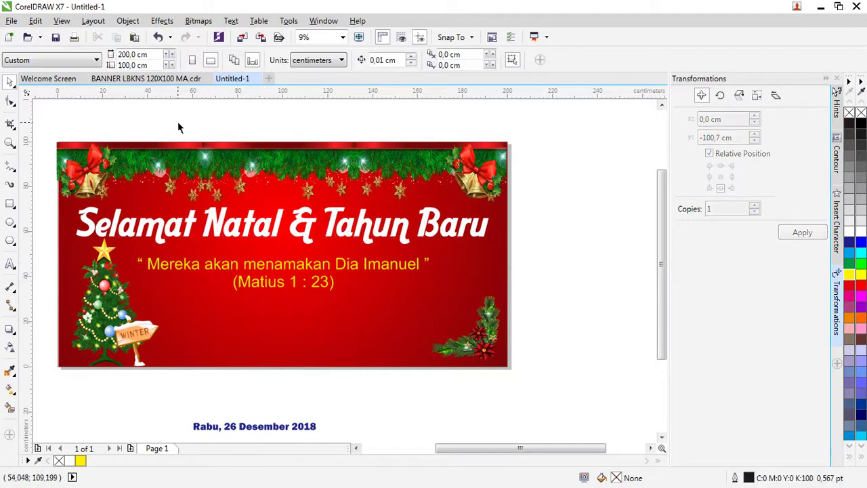
- PowerClip the garland image inside the red background rectangle
{"action": "left_click", "coordinate": [211, 163]}
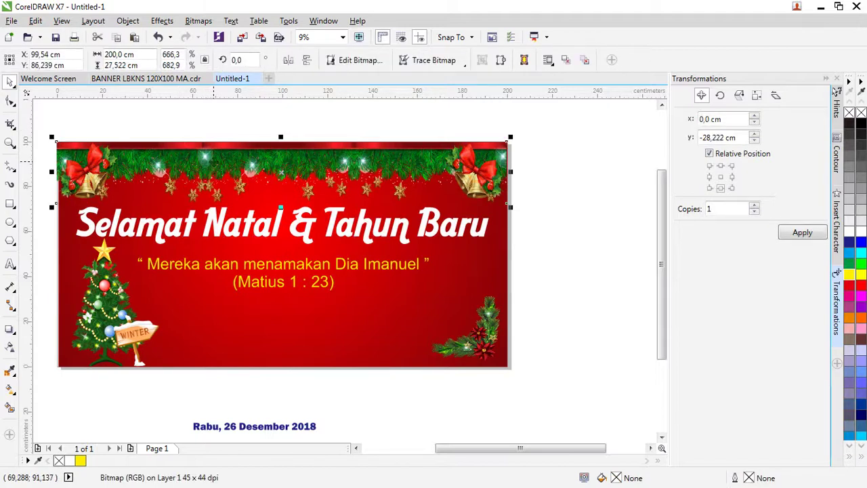
{"action": "left_click", "coordinate": [207, 337]}
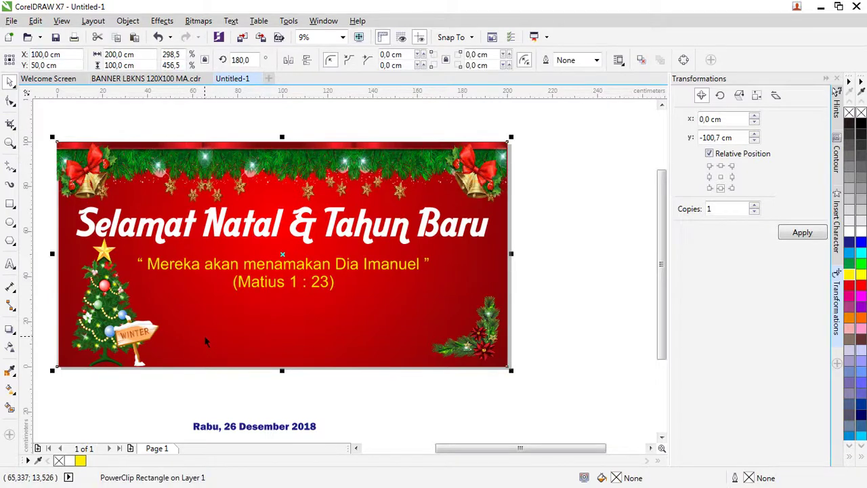
{"action": "left_click", "coordinate": [218, 168]}
{"action": "right_click", "coordinate": [219, 167]}
{"action": "left_click", "coordinate": [260, 120]}
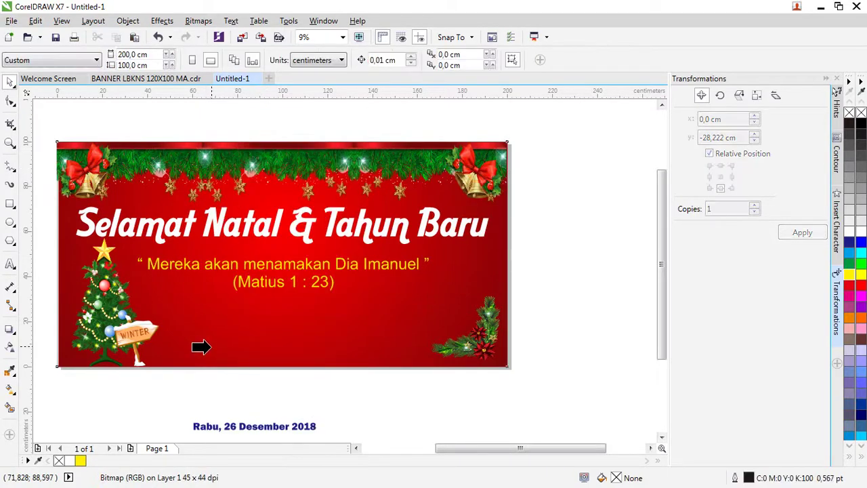
{"action": "left_click", "coordinate": [195, 340]}
- Edit the PowerClip contents and raise the garland to about Y 89.3 cm so its ribbon strip is cropped off
{"action": "left_click", "coordinate": [261, 307], "text": "ctrl"}
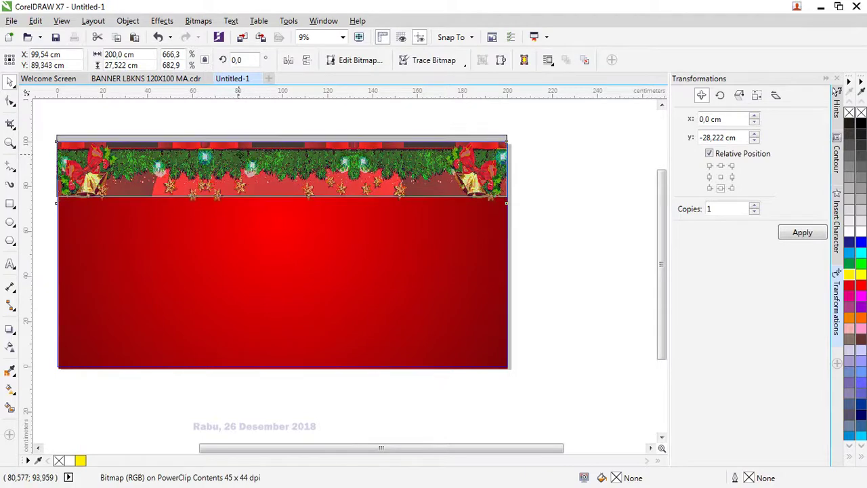
{"action": "left_click_drag", "start_coordinate": [239, 184], "coordinate": [240, 177]}
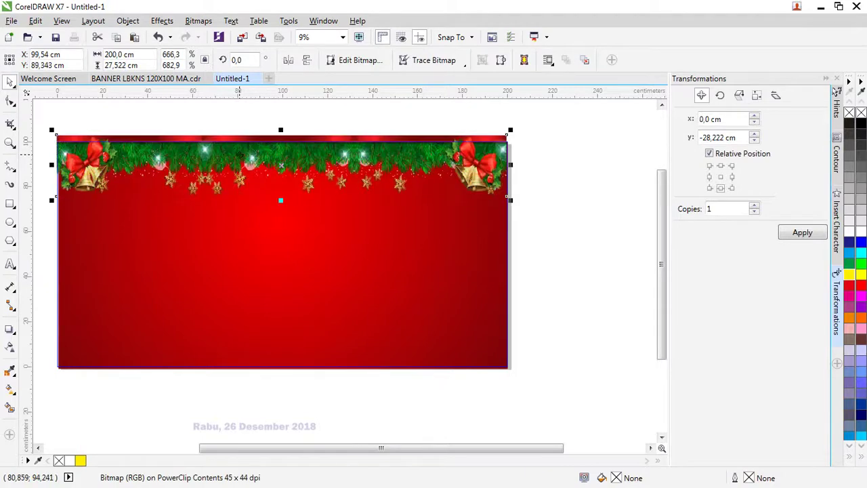
{"action": "left_click", "coordinate": [281, 380]}
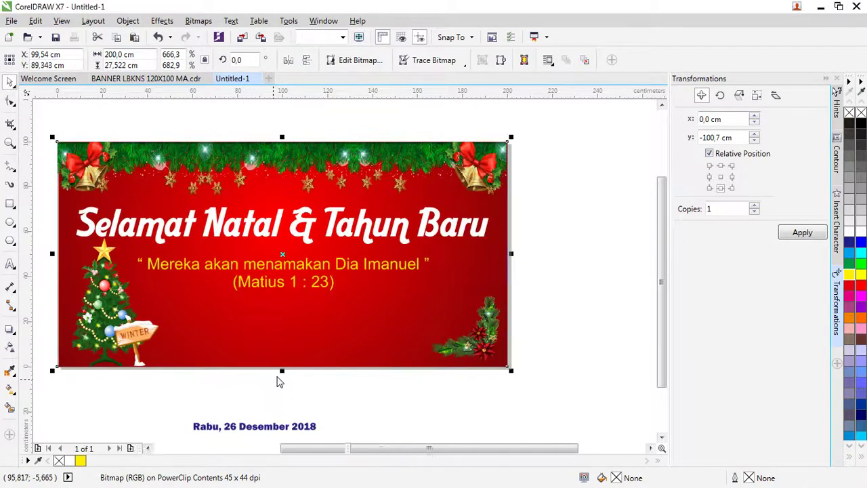
- Move the greeting up to about Y 69.2 cm and place a slightly offset black copy behind it as a shadow
{"action": "left_click", "coordinate": [246, 232]}
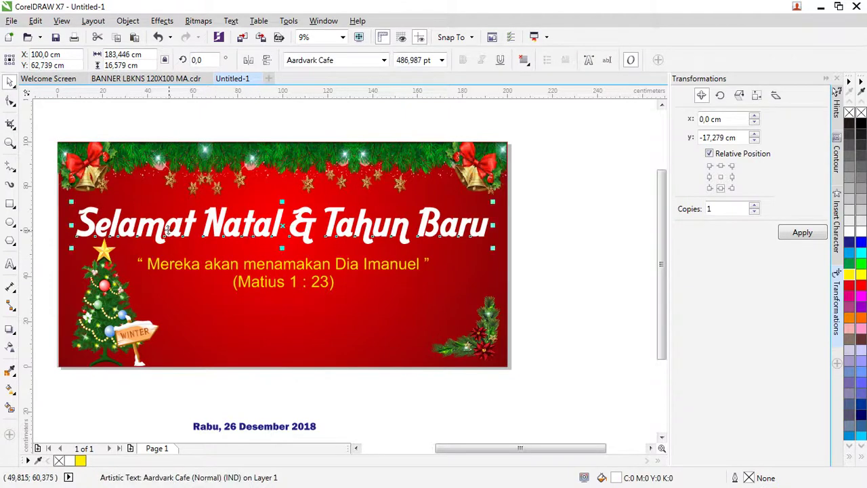
{"action": "left_click_drag", "start_coordinate": [164, 229], "coordinate": [165, 214]}
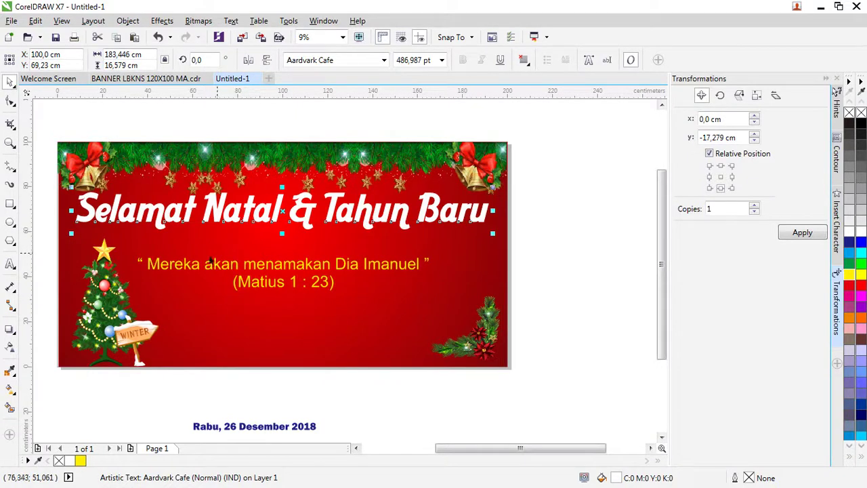
{"action": "left_click", "coordinate": [861, 459]}
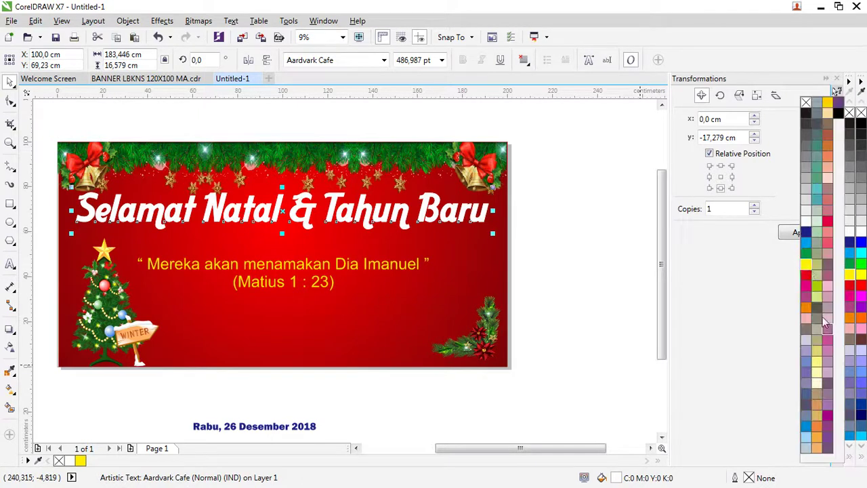
{"action": "left_click", "coordinate": [839, 112]}
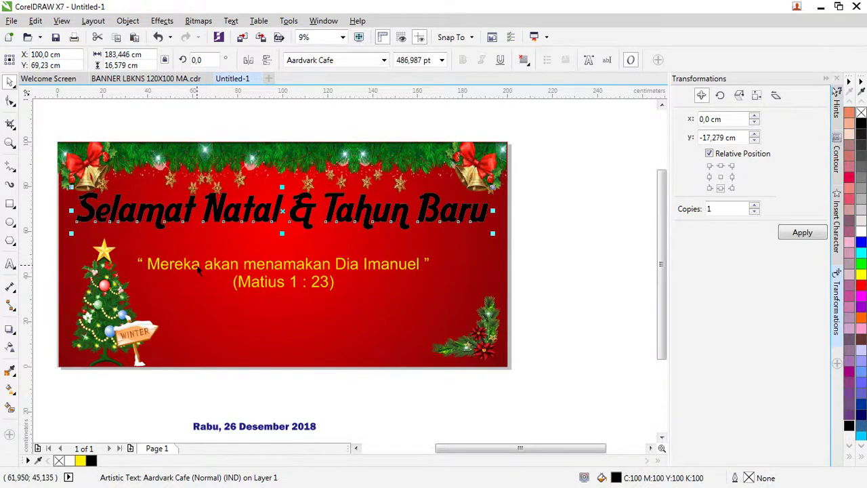
{"action": "key", "text": "ctrl+z"}
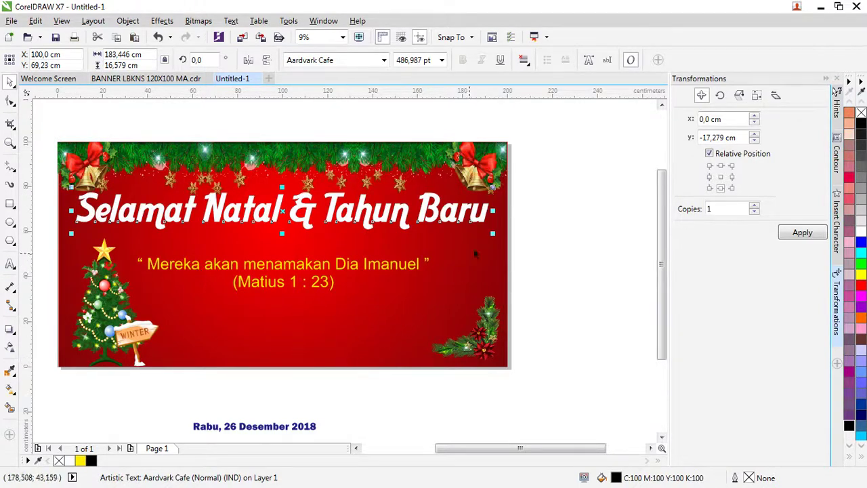
{"action": "left_click", "coordinate": [284, 210]}
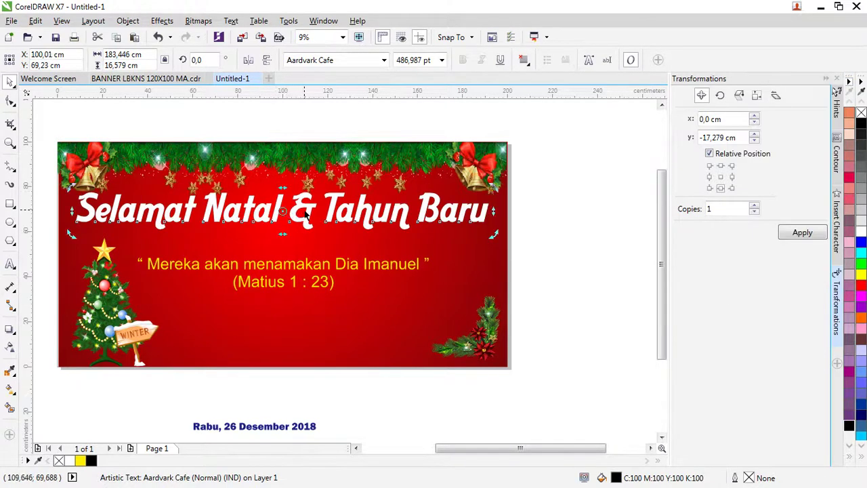
{"action": "left_click", "coordinate": [304, 214]}
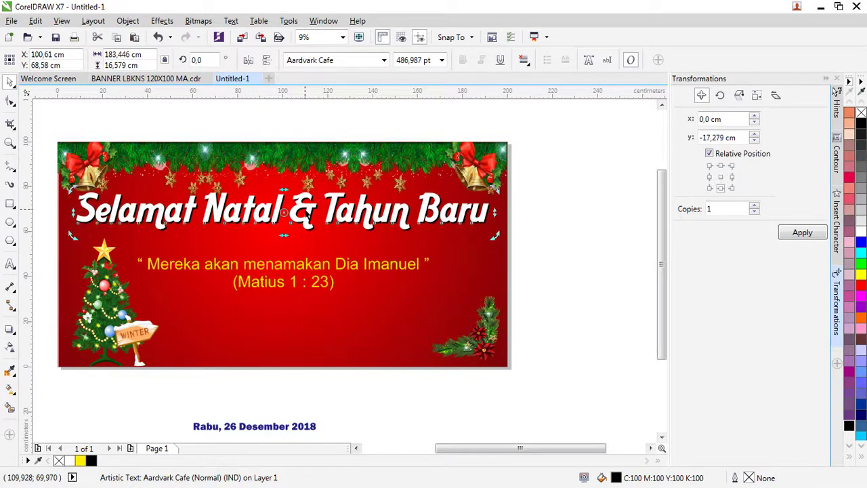
- Set the nudge distance to 0.1 cm and shift the greeting's black copy to X 100.84, Y 68.35 cm
{"action": "left_click", "coordinate": [262, 113]}
{"action": "left_click_drag", "start_coordinate": [377, 60], "coordinate": [421, 65]}
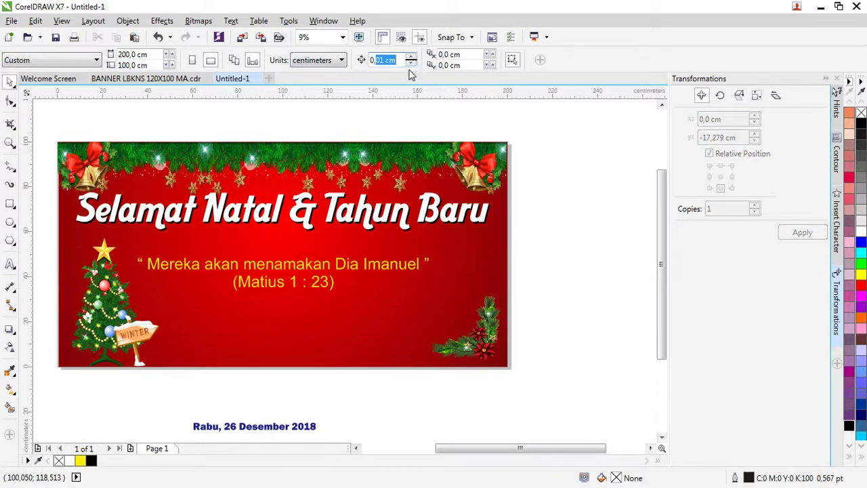
{"action": "type", "text": "1"}
{"action": "key", "text": "Return"}
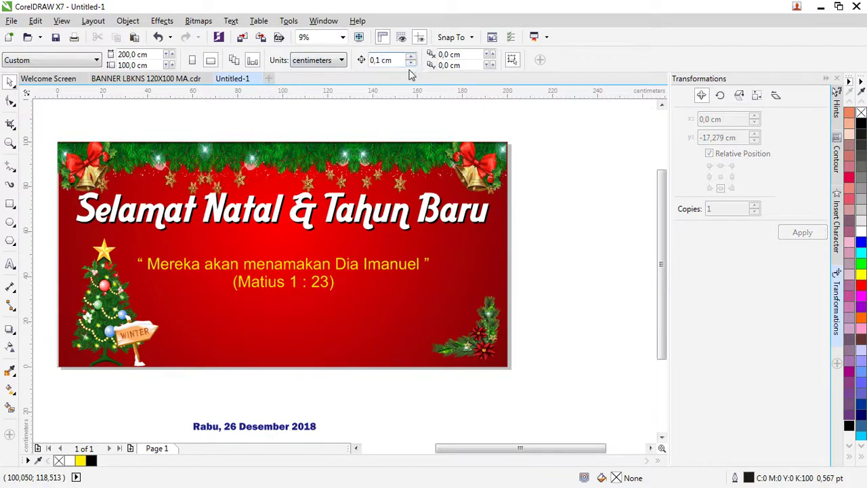
{"action": "scroll", "coordinate": [278, 231], "scroll_direction": "up", "scroll_amount": 3}
{"action": "left_click", "coordinate": [274, 230]}
{"action": "scroll", "coordinate": [274, 230], "scroll_direction": "down", "scroll_amount": 3}
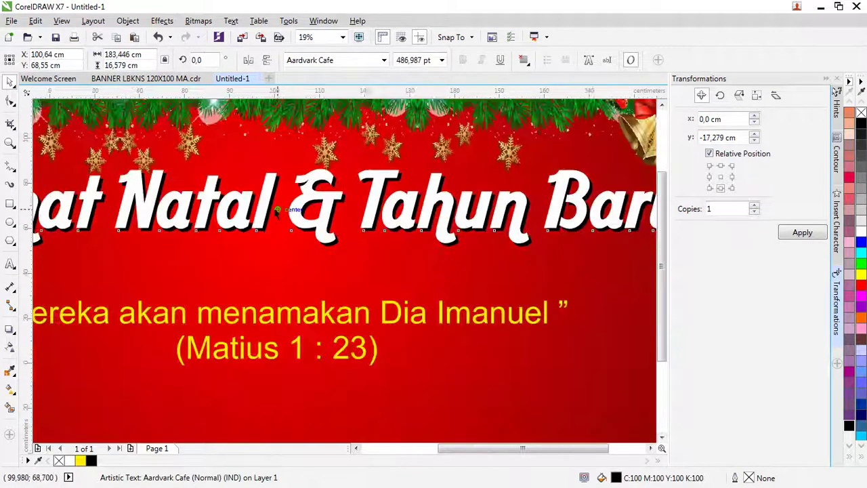
{"action": "key", "text": "Left"}
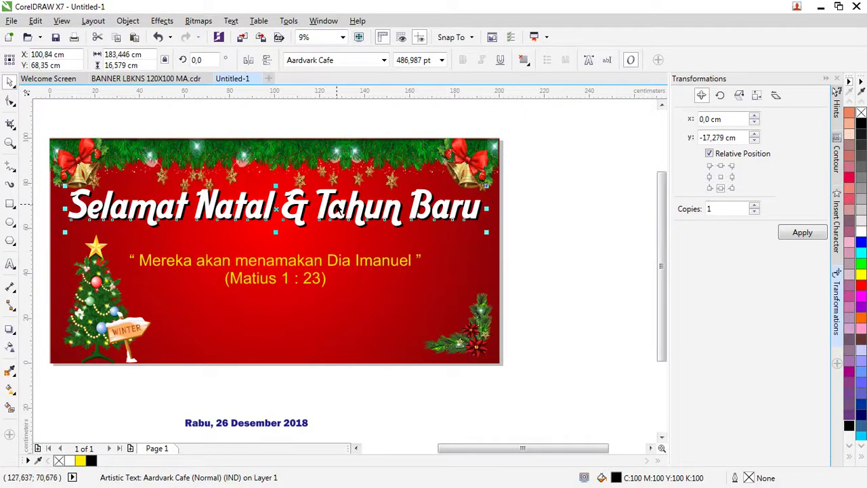
- Select the white greeting together with its black shadow copy and nudge both slightly down in 0.1 cm steps
{"action": "left_click_drag", "start_coordinate": [546, 177], "coordinate": [34, 229]}
{"action": "key", "text": "Down"}
{"action": "key", "text": "Down"}
{"action": "key", "text": "Down"}
{"action": "key", "text": "Down"}
{"action": "key", "text": "Down"}
{"action": "key", "text": "Down"}
{"action": "key", "text": "Down"}
{"action": "key", "text": "Down"}
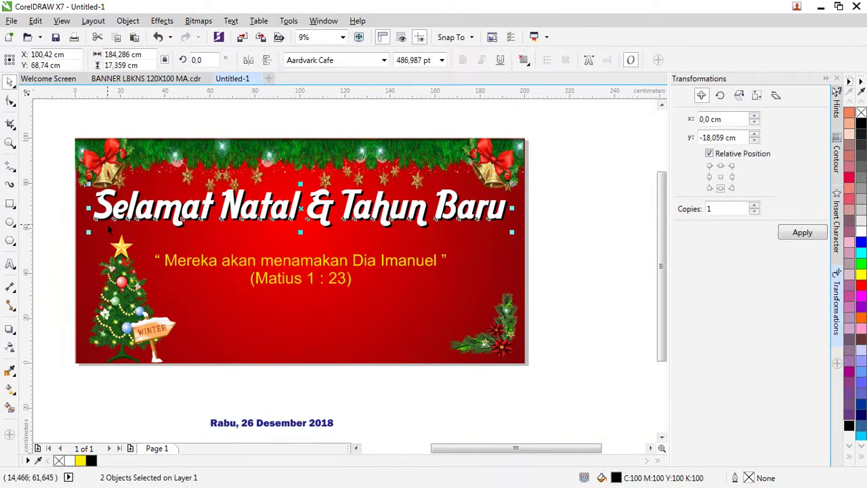
- Enlarge the yellow Bible verse beneath the greeting to about 150 cm wide
{"action": "left_click", "coordinate": [256, 268]}
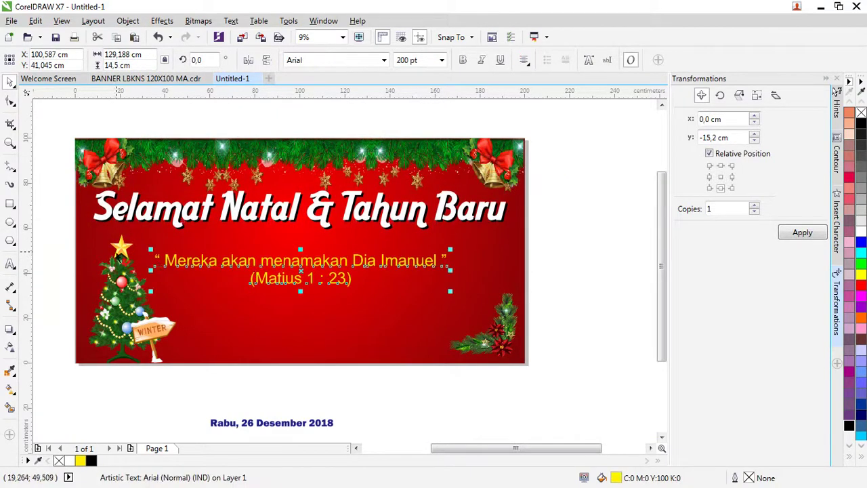
{"action": "scroll", "coordinate": [278, 278], "scroll_direction": "down", "scroll_amount": 2}
{"action": "scroll", "coordinate": [279, 277], "scroll_direction": "up", "scroll_amount": 2}
{"action": "left_click_drag", "start_coordinate": [289, 270], "coordinate": [273, 269]}
{"action": "scroll", "coordinate": [235, 273], "scroll_direction": "down", "scroll_amount": 1}
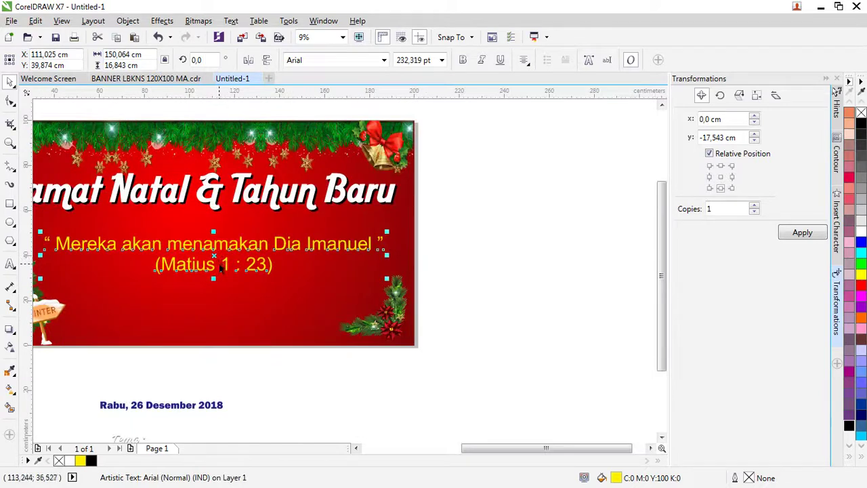
{"action": "scroll", "coordinate": [174, 238], "scroll_direction": "down", "scroll_amount": 2}
{"action": "scroll", "coordinate": [174, 239], "scroll_direction": "up", "scroll_amount": 2}
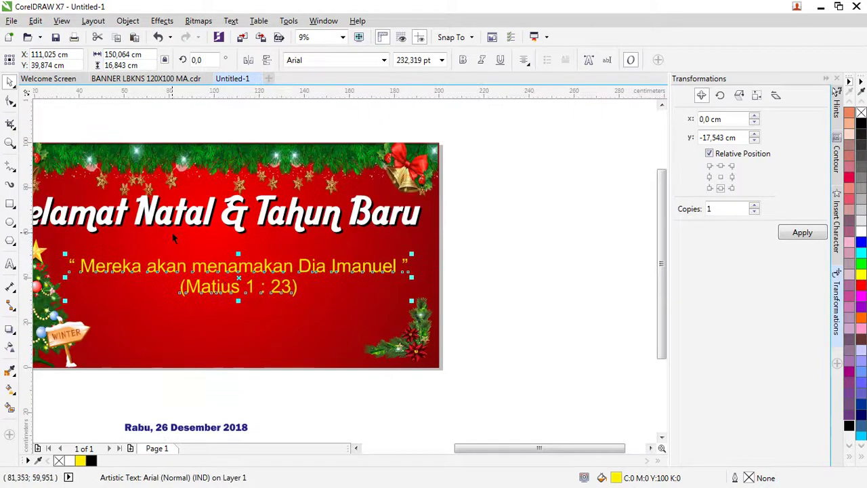
- Preview alternative fonts on the yellow Bible verse beneath the greeting, going alphabetically from Arial through the typefaces beginning with "Bar"
{"action": "scroll", "coordinate": [244, 202], "scroll_direction": "down", "scroll_amount": 2}
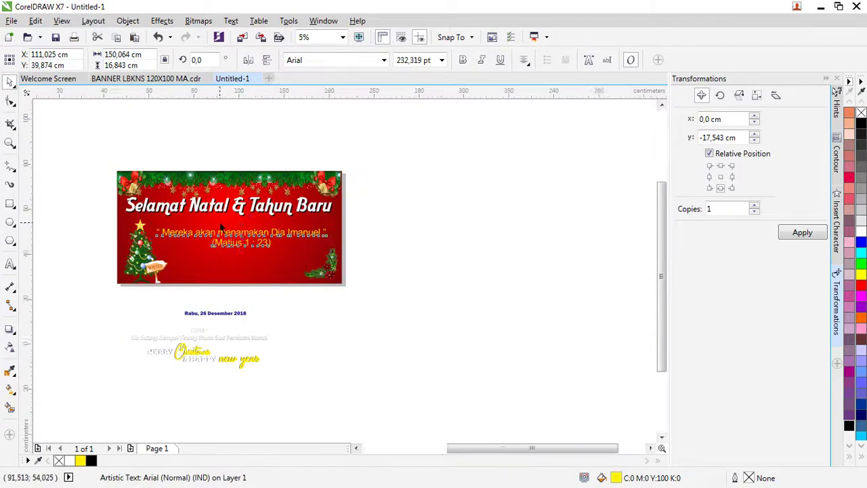
{"action": "scroll", "coordinate": [225, 227], "scroll_direction": "up", "scroll_amount": 2}
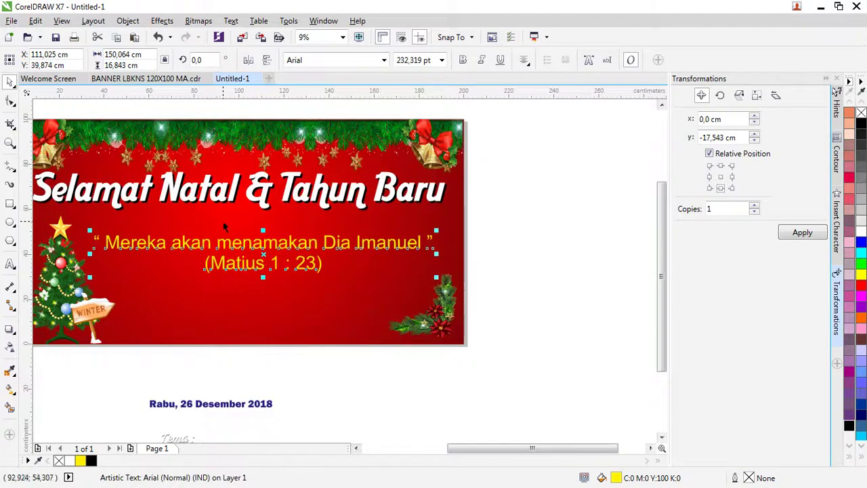
{"action": "left_click", "coordinate": [386, 61]}
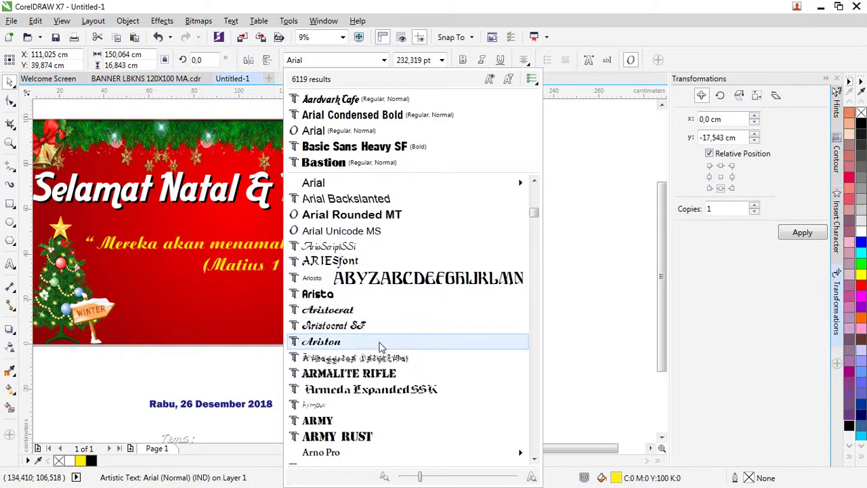
{"action": "scroll", "coordinate": [390, 389], "scroll_direction": "down", "scroll_amount": 2}
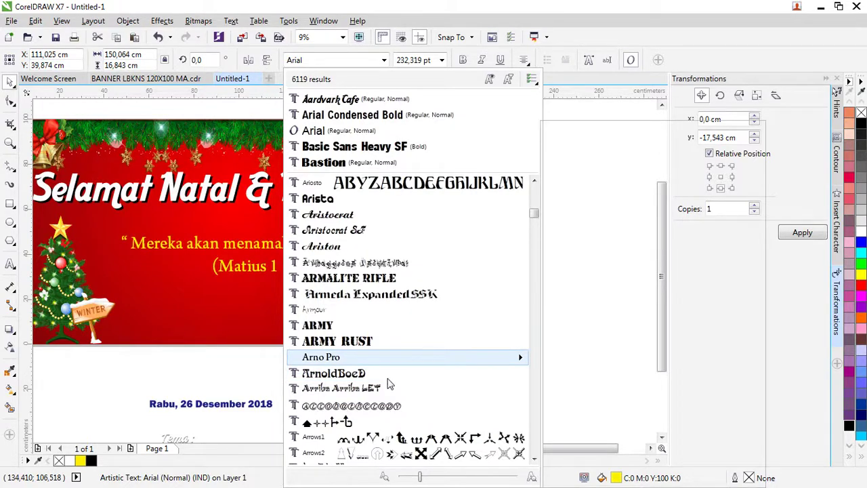
{"action": "scroll", "coordinate": [389, 410], "scroll_direction": "down", "scroll_amount": 1}
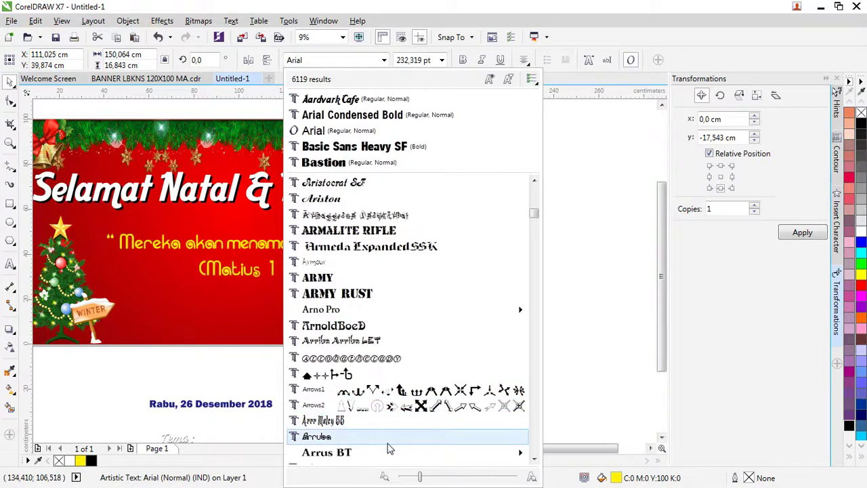
{"action": "scroll", "coordinate": [390, 441], "scroll_direction": "down", "scroll_amount": 1}
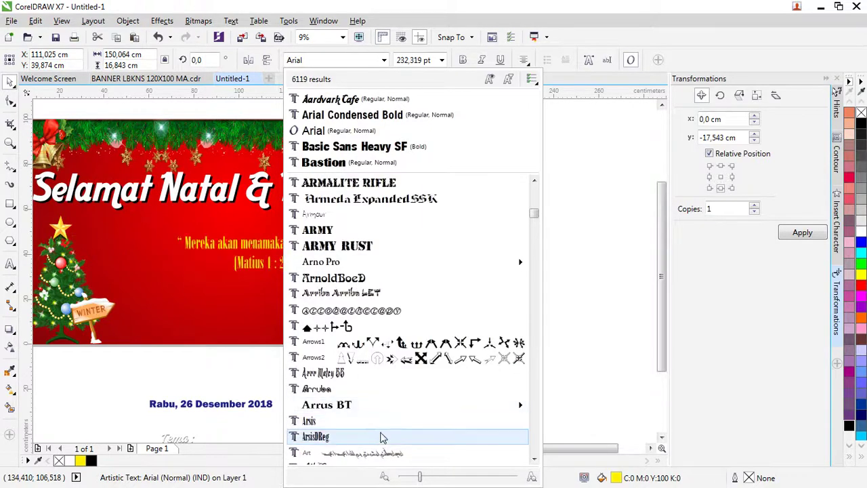
{"action": "scroll", "coordinate": [381, 442], "scroll_direction": "down", "scroll_amount": 2}
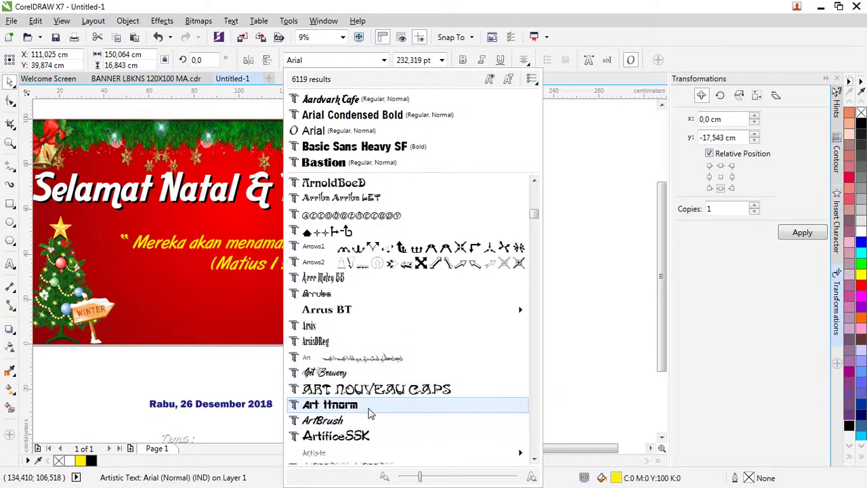
{"action": "scroll", "coordinate": [371, 439], "scroll_direction": "down", "scroll_amount": 3}
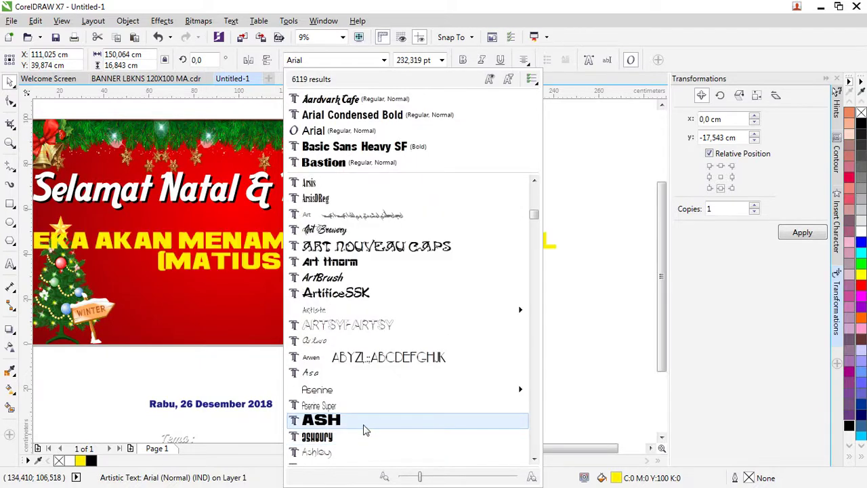
{"action": "scroll", "coordinate": [362, 426], "scroll_direction": "down", "scroll_amount": 1}
{"action": "scroll", "coordinate": [357, 391], "scroll_direction": "down", "scroll_amount": 2}
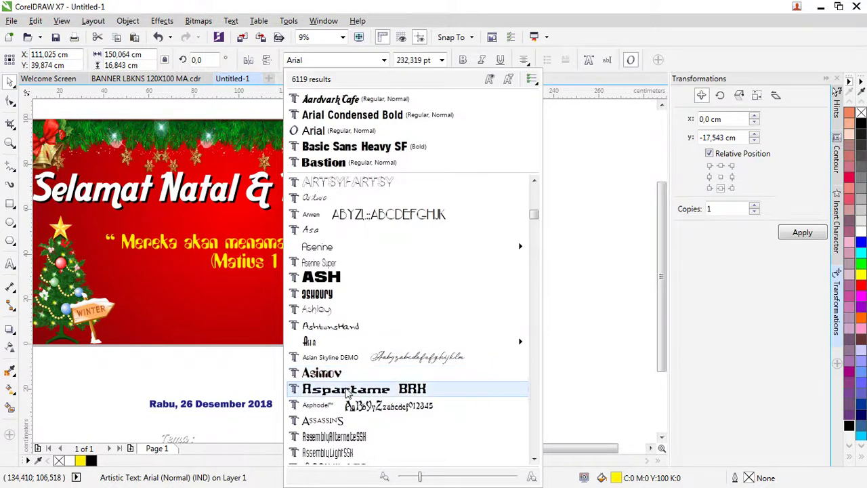
{"action": "scroll", "coordinate": [345, 389], "scroll_direction": "down", "scroll_amount": 1}
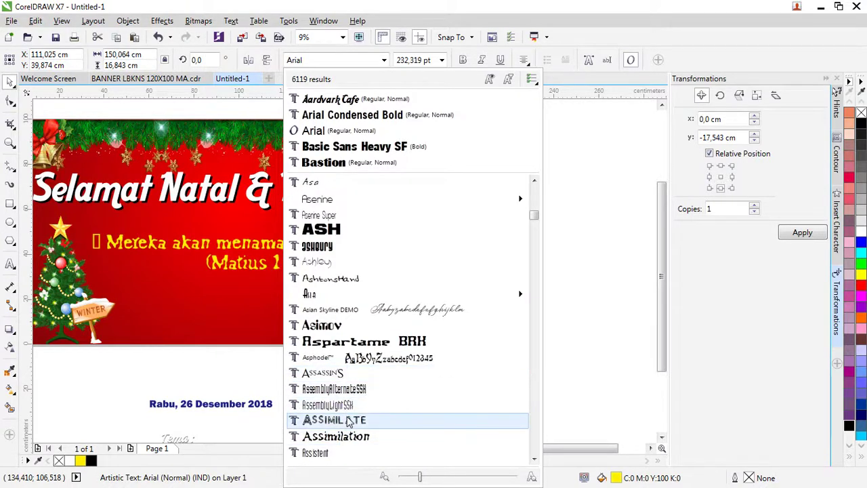
{"action": "scroll", "coordinate": [348, 418], "scroll_direction": "down", "scroll_amount": 3}
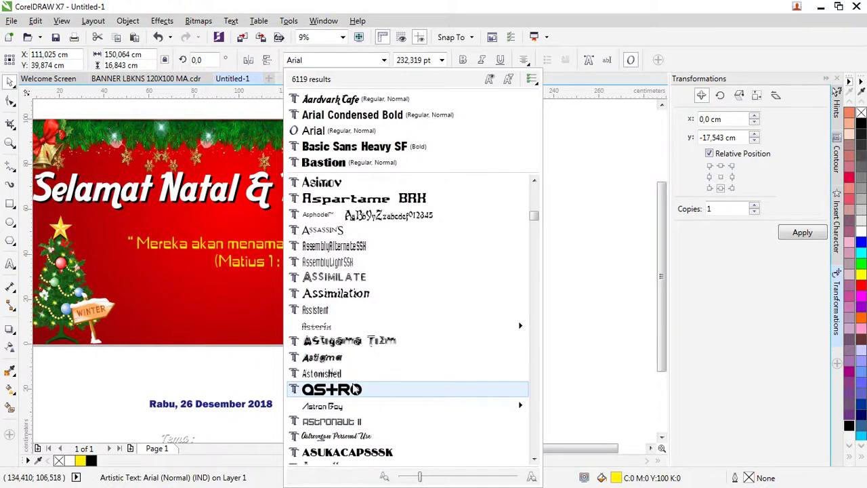
{"action": "scroll", "coordinate": [355, 390], "scroll_direction": "down", "scroll_amount": 2}
{"action": "scroll", "coordinate": [352, 387], "scroll_direction": "down", "scroll_amount": 2}
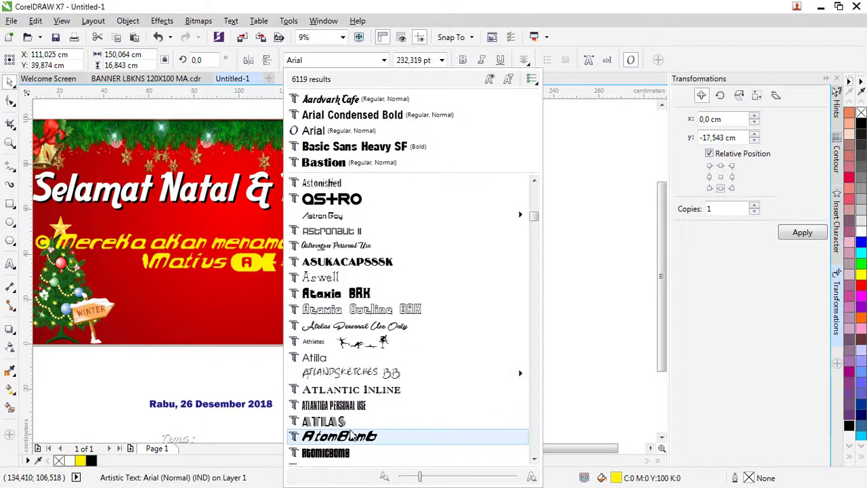
{"action": "scroll", "coordinate": [350, 434], "scroll_direction": "down", "scroll_amount": 3}
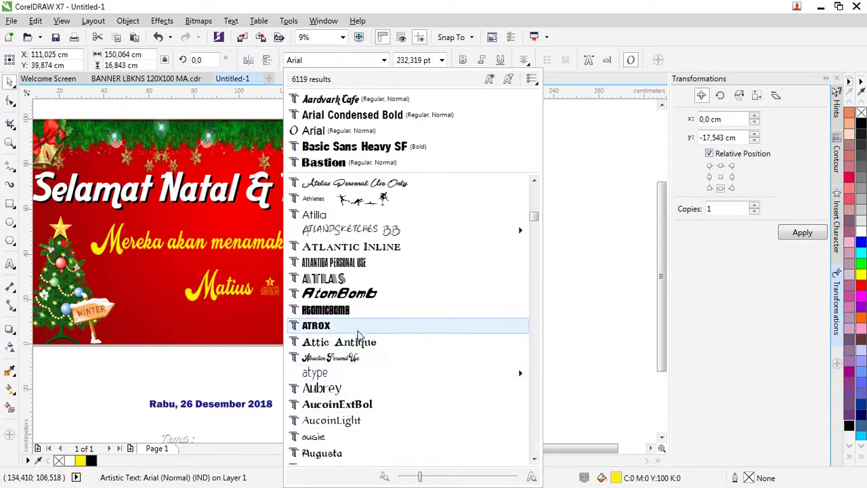
{"action": "scroll", "coordinate": [354, 387], "scroll_direction": "down", "scroll_amount": 1}
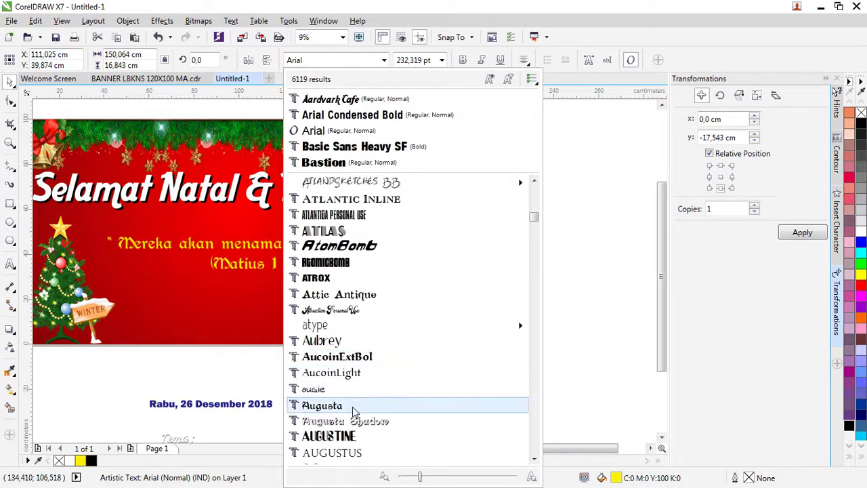
{"action": "scroll", "coordinate": [352, 411], "scroll_direction": "down", "scroll_amount": 1}
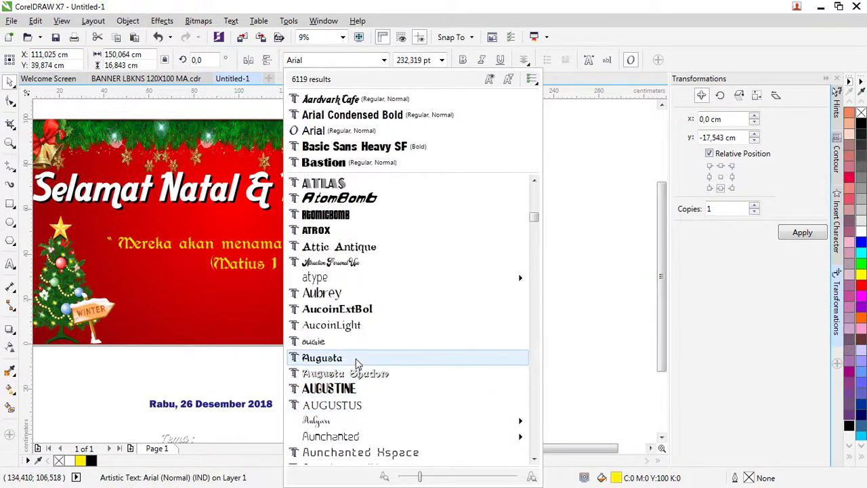
{"action": "scroll", "coordinate": [358, 364], "scroll_direction": "down", "scroll_amount": 1}
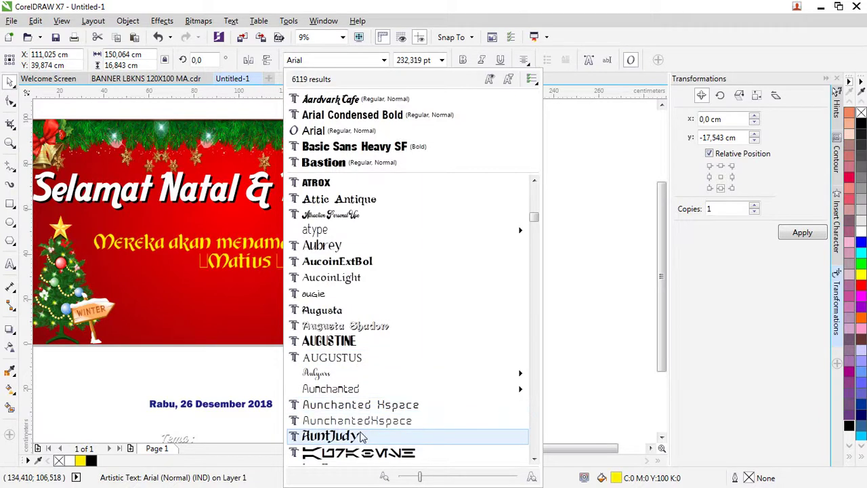
{"action": "scroll", "coordinate": [363, 437], "scroll_direction": "down", "scroll_amount": 1}
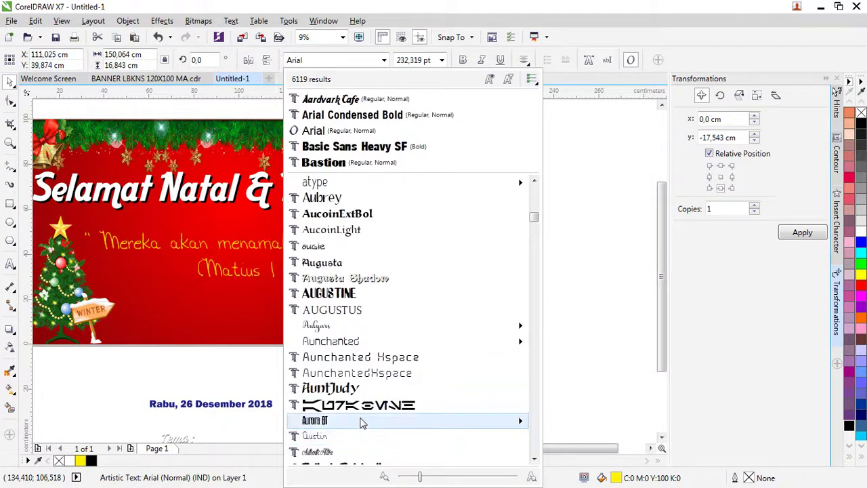
{"action": "scroll", "coordinate": [359, 406], "scroll_direction": "down", "scroll_amount": 1}
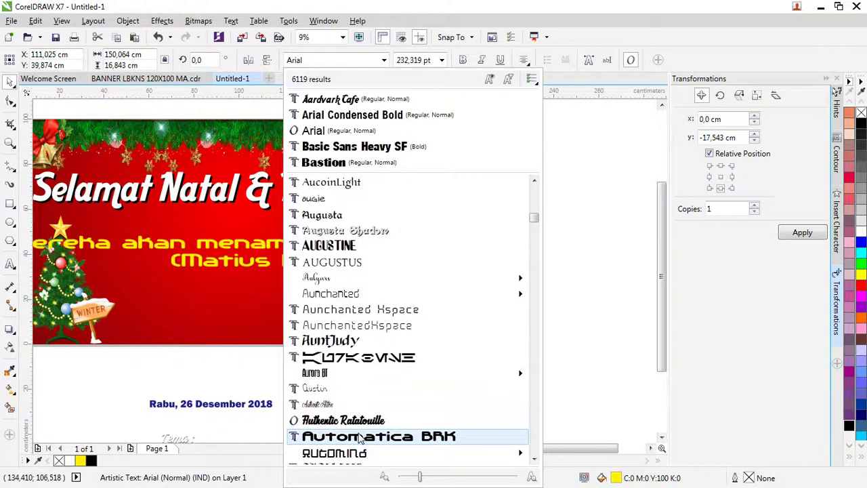
{"action": "scroll", "coordinate": [360, 437], "scroll_direction": "down", "scroll_amount": 3}
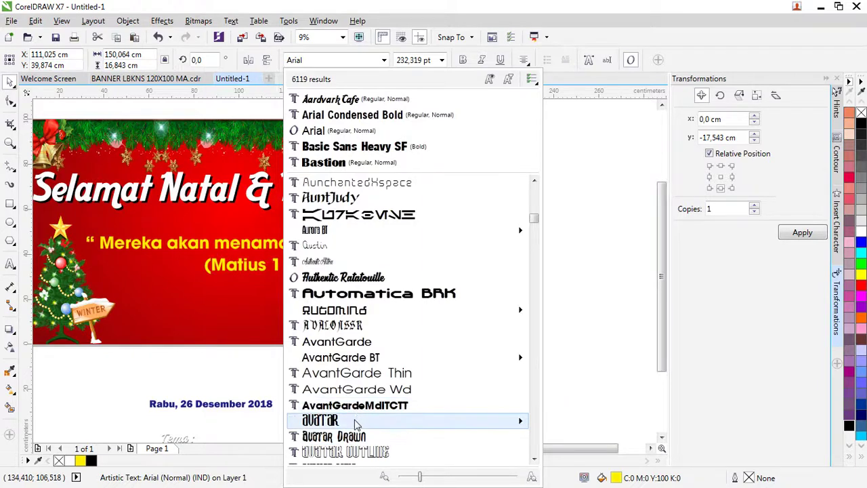
{"action": "scroll", "coordinate": [357, 423], "scroll_direction": "down", "scroll_amount": 1}
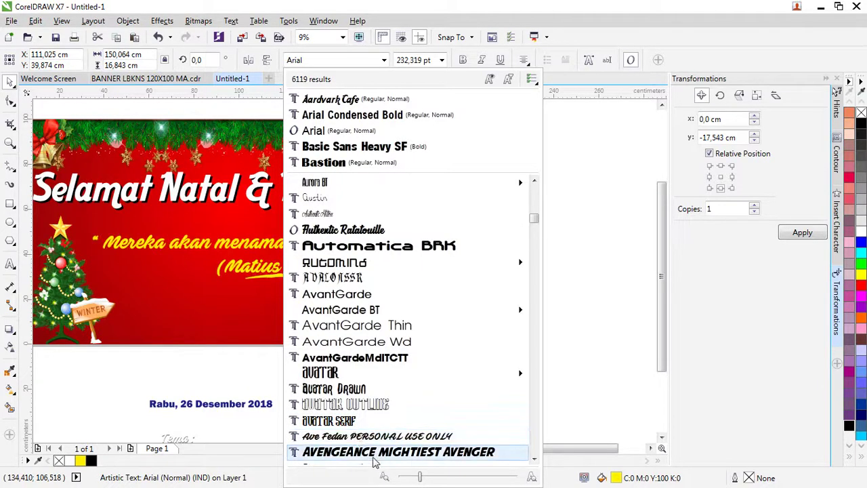
{"action": "scroll", "coordinate": [364, 451], "scroll_direction": "down", "scroll_amount": 2}
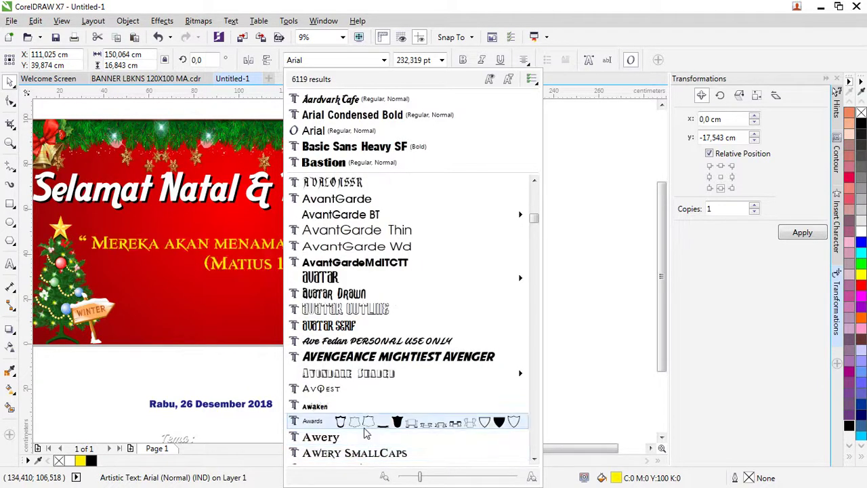
{"action": "scroll", "coordinate": [363, 447], "scroll_direction": "down", "scroll_amount": 3}
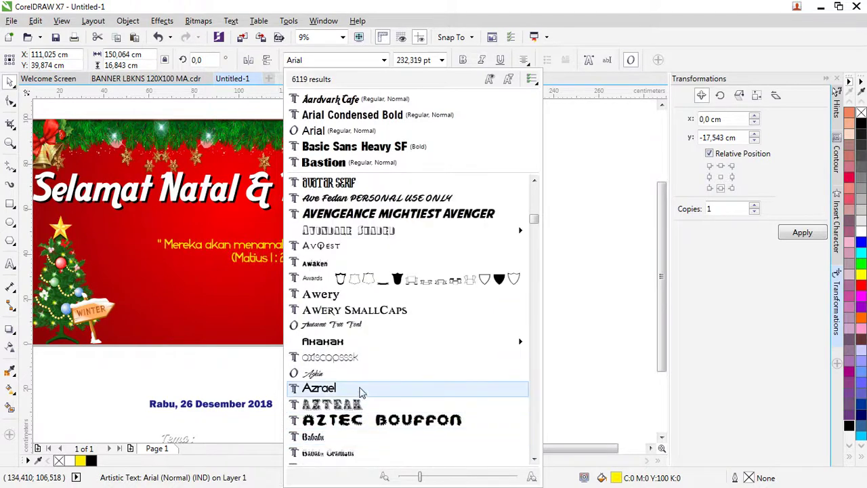
{"action": "scroll", "coordinate": [361, 392], "scroll_direction": "down", "scroll_amount": 3}
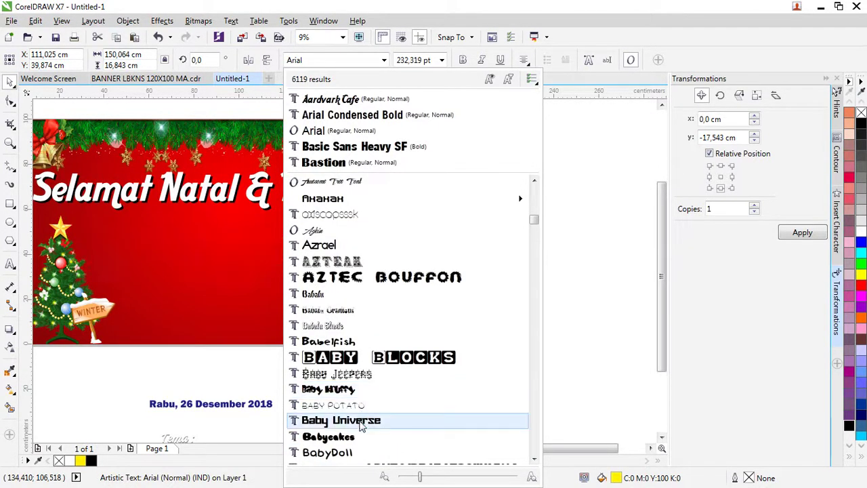
{"action": "scroll", "coordinate": [361, 434], "scroll_direction": "down", "scroll_amount": 2}
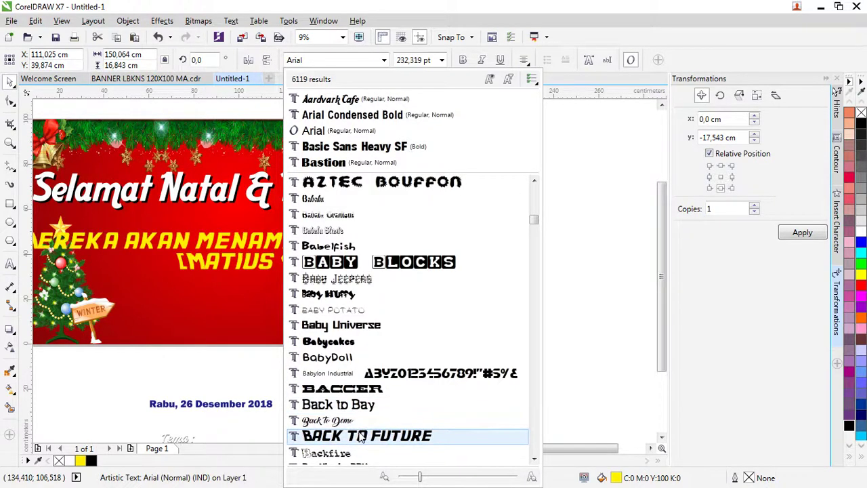
{"action": "scroll", "coordinate": [361, 435], "scroll_direction": "down", "scroll_amount": 2}
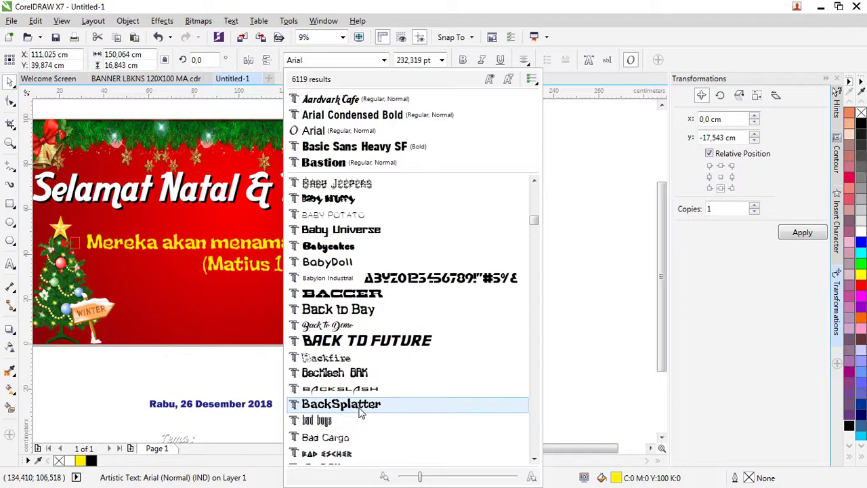
{"action": "scroll", "coordinate": [359, 406], "scroll_direction": "down", "scroll_amount": 2}
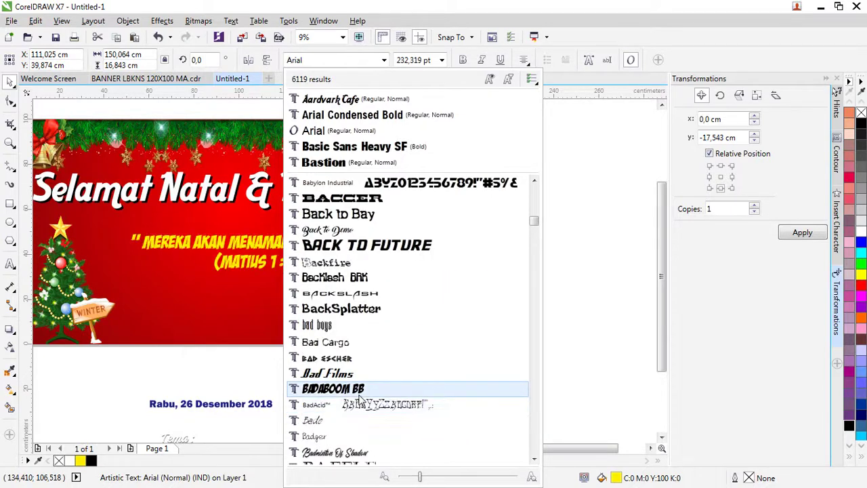
{"action": "scroll", "coordinate": [359, 403], "scroll_direction": "down", "scroll_amount": 3}
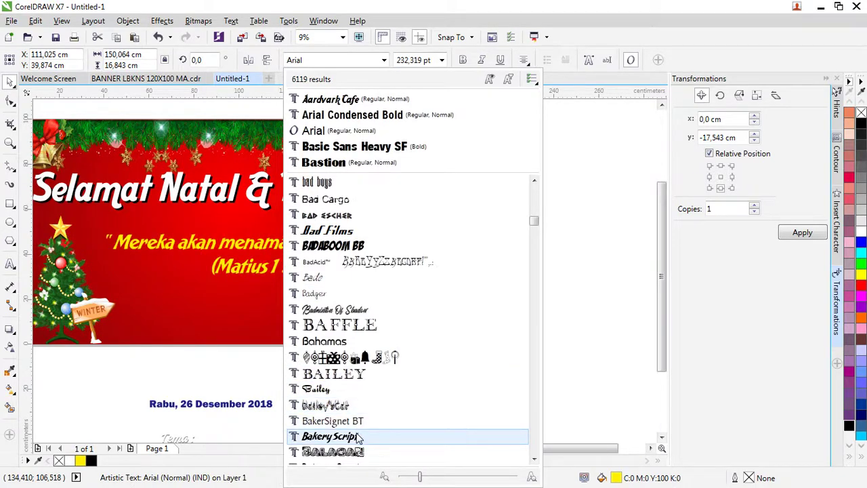
{"action": "scroll", "coordinate": [358, 438], "scroll_direction": "down", "scroll_amount": 2}
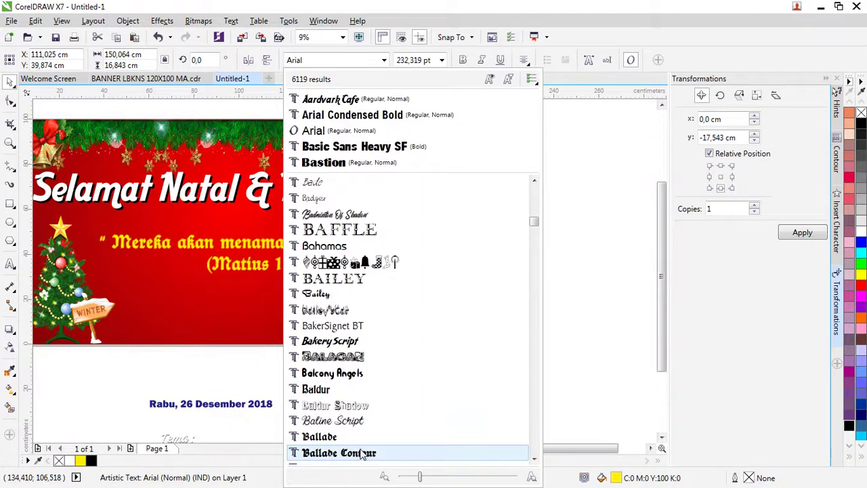
{"action": "scroll", "coordinate": [363, 441], "scroll_direction": "down", "scroll_amount": 2}
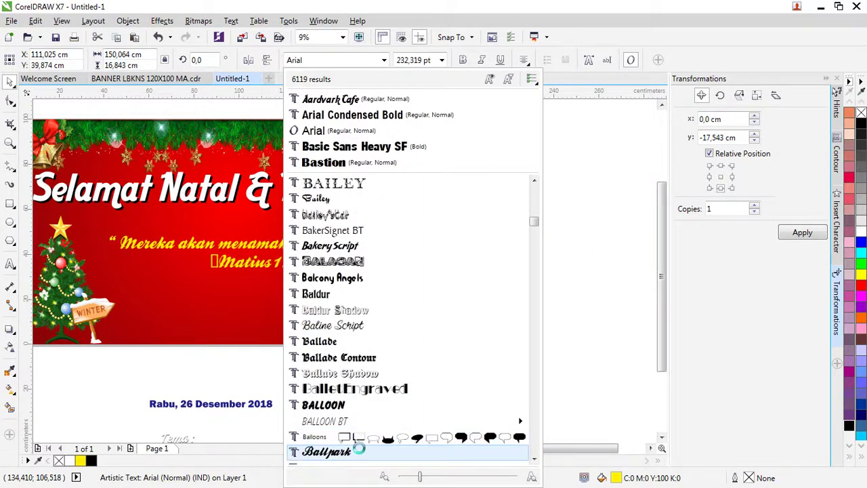
{"action": "scroll", "coordinate": [359, 450], "scroll_direction": "down", "scroll_amount": 3}
{"action": "mouse_move", "coordinate": [359, 426]}
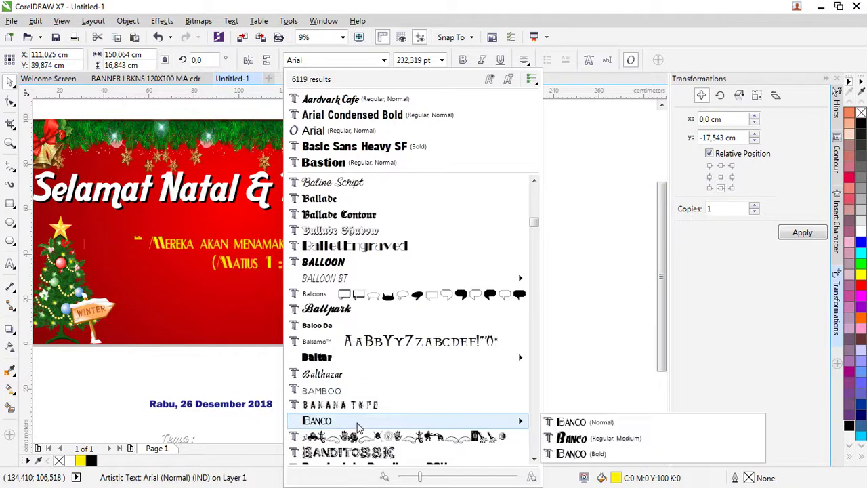
{"action": "scroll", "coordinate": [359, 427], "scroll_direction": "down", "scroll_amount": 1}
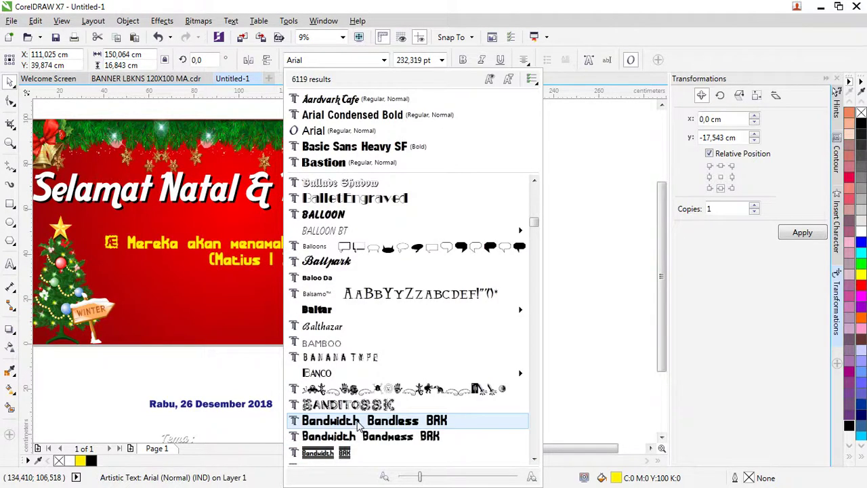
{"action": "scroll", "coordinate": [359, 423], "scroll_direction": "down", "scroll_amount": 1}
{"action": "scroll", "coordinate": [359, 424], "scroll_direction": "down", "scroll_amount": 1}
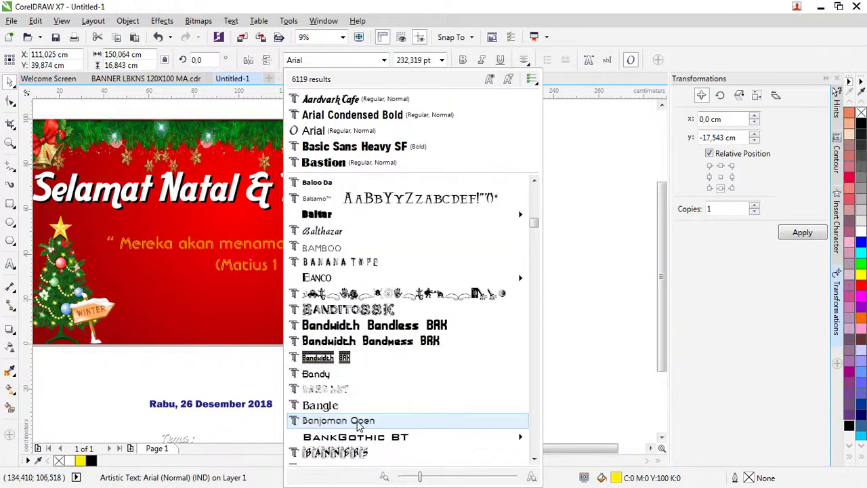
{"action": "scroll", "coordinate": [360, 423], "scroll_direction": "down", "scroll_amount": 1}
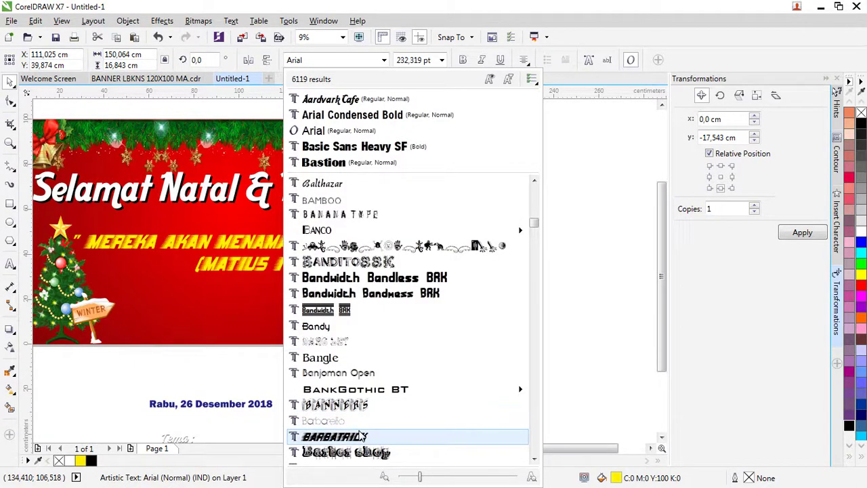
{"action": "scroll", "coordinate": [363, 435], "scroll_direction": "down", "scroll_amount": 2}
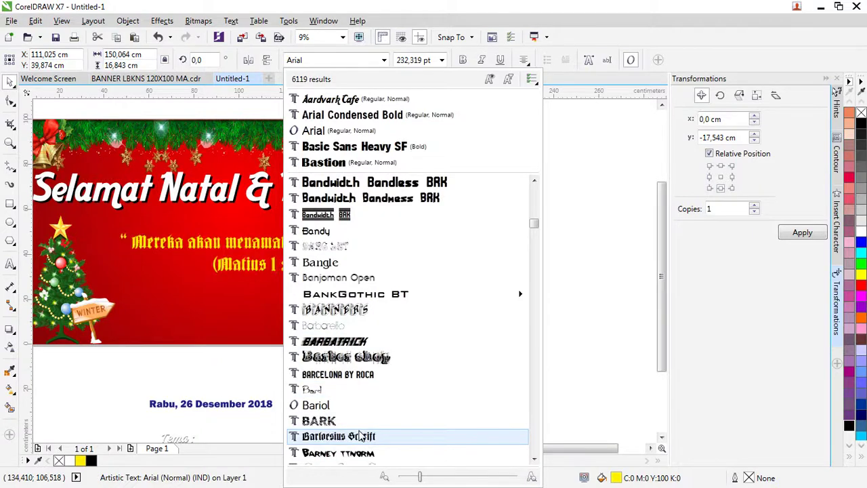
{"action": "scroll", "coordinate": [360, 437], "scroll_direction": "down", "scroll_amount": 2}
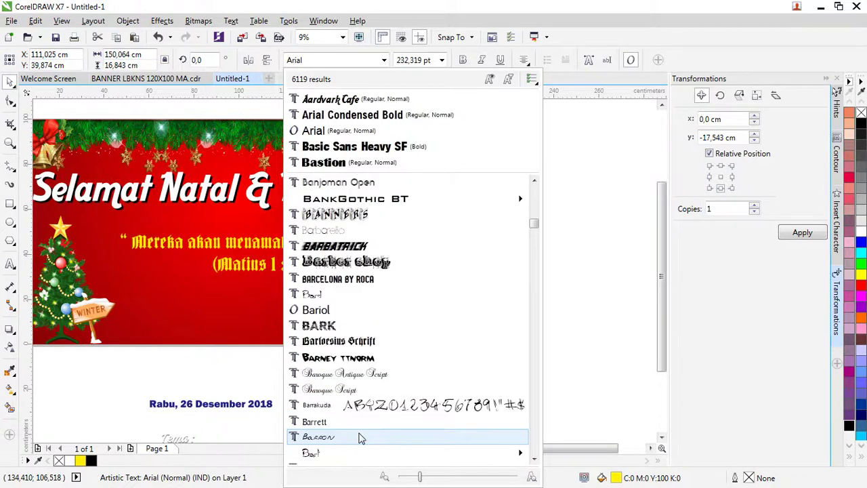
- Preview further fonts on the yellow Bible verse beneath the greeting, going alphabetically from Barron through the "Be" and "Bi" typefaces to BlackJack
{"action": "scroll", "coordinate": [360, 437], "scroll_direction": "down", "scroll_amount": 2}
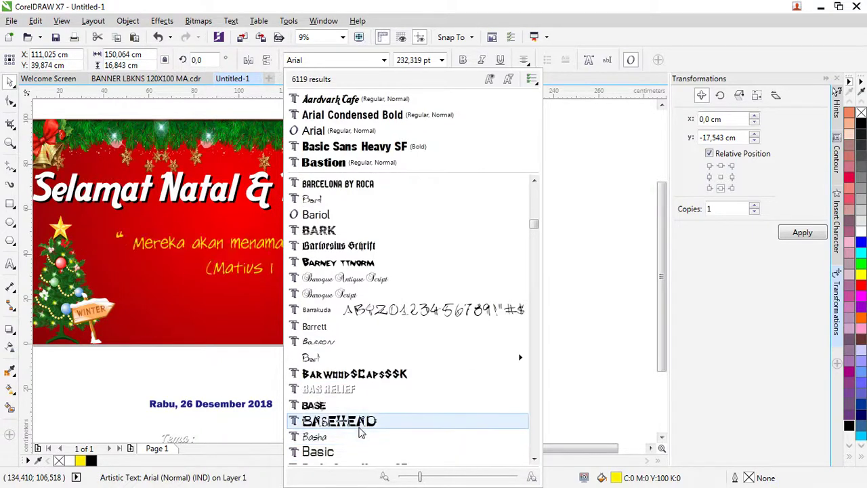
{"action": "scroll", "coordinate": [361, 432], "scroll_direction": "down", "scroll_amount": 4}
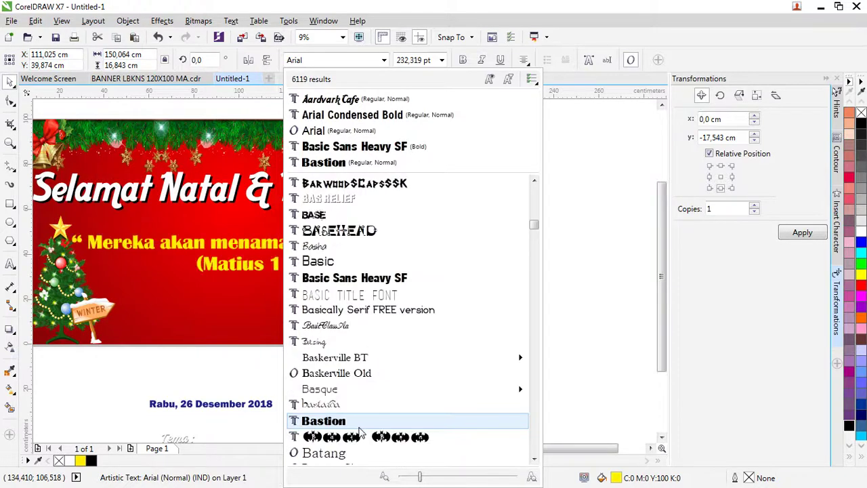
{"action": "scroll", "coordinate": [361, 432], "scroll_direction": "down", "scroll_amount": 3}
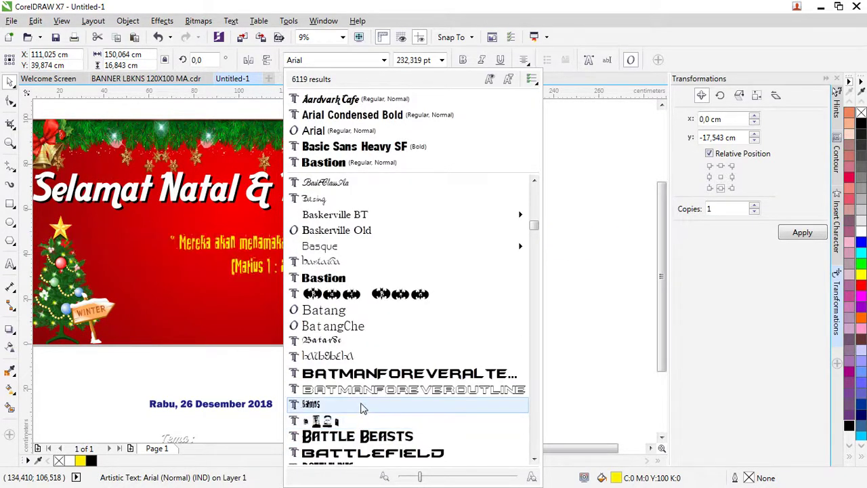
{"action": "scroll", "coordinate": [361, 406], "scroll_direction": "down", "scroll_amount": 3}
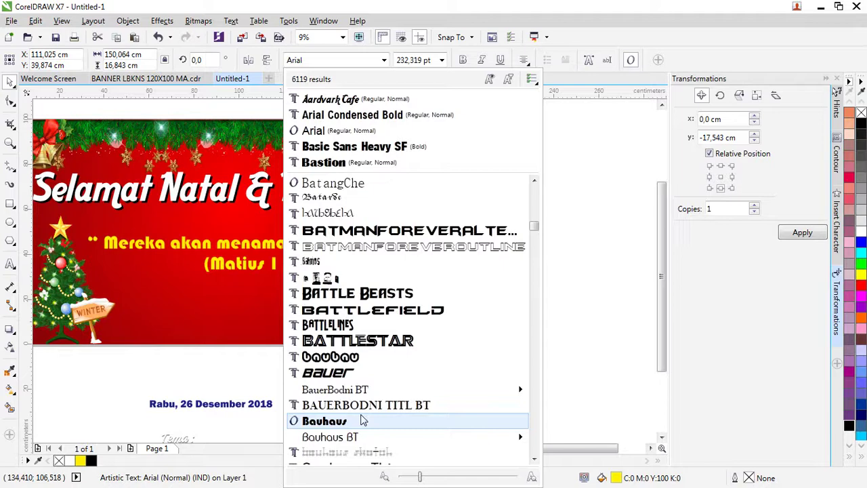
{"action": "scroll", "coordinate": [361, 420], "scroll_direction": "down", "scroll_amount": 2}
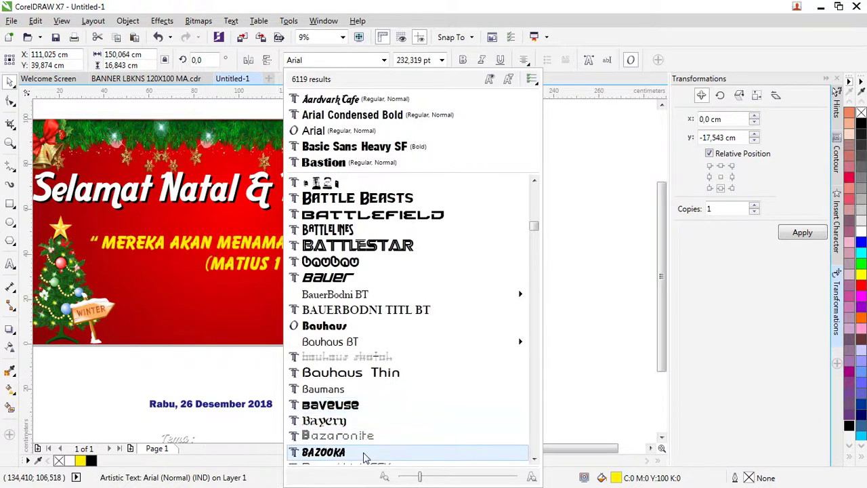
{"action": "scroll", "coordinate": [364, 457], "scroll_direction": "down", "scroll_amount": 2}
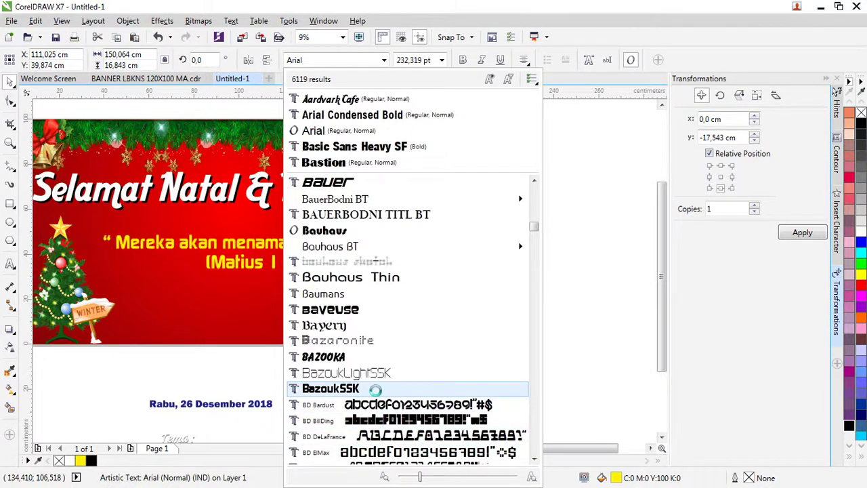
{"action": "scroll", "coordinate": [375, 400], "scroll_direction": "down", "scroll_amount": 3}
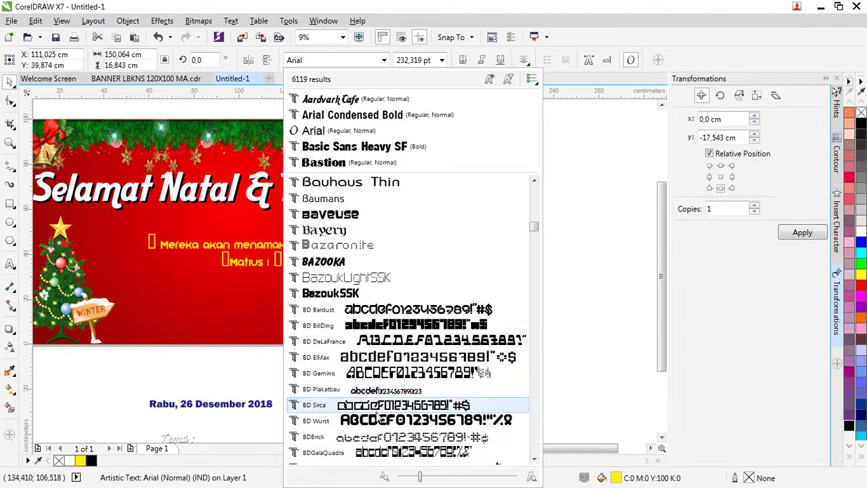
{"action": "scroll", "coordinate": [376, 416], "scroll_direction": "down", "scroll_amount": 1}
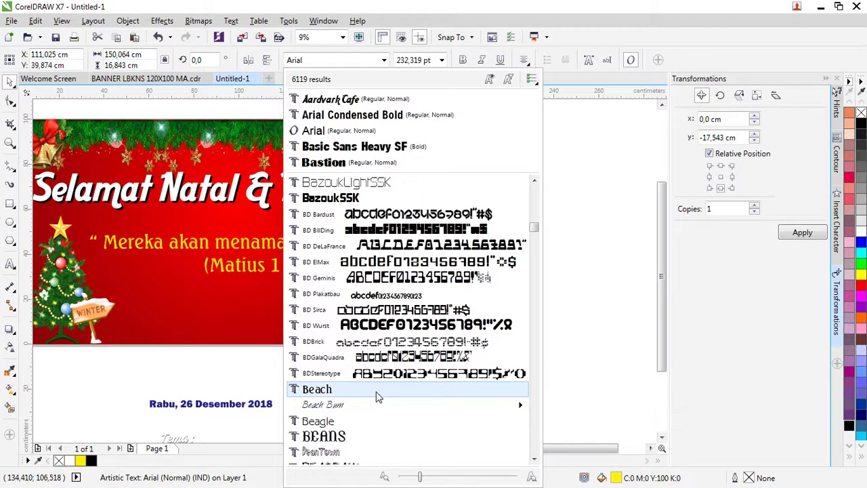
{"action": "scroll", "coordinate": [376, 416], "scroll_direction": "down", "scroll_amount": 2}
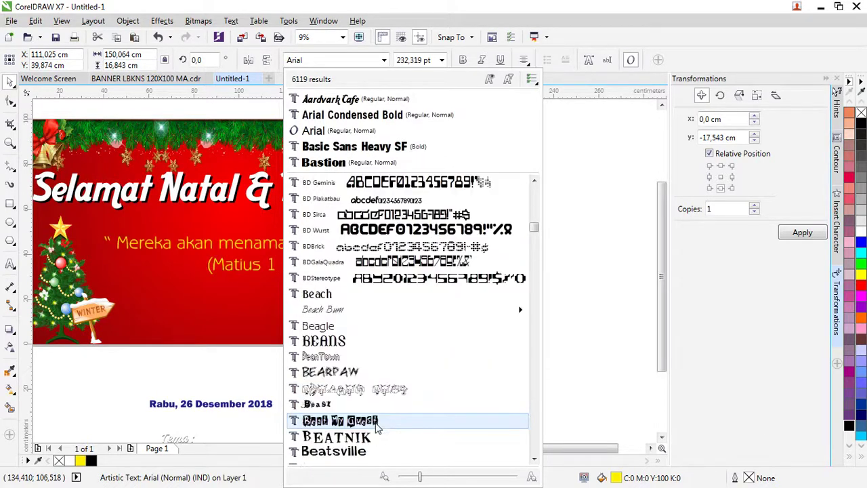
{"action": "scroll", "coordinate": [377, 425], "scroll_direction": "down", "scroll_amount": 1}
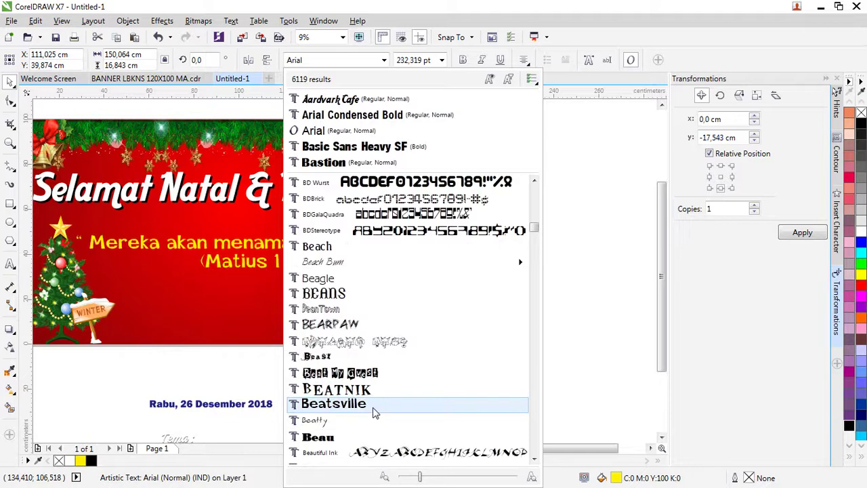
{"action": "scroll", "coordinate": [376, 410], "scroll_direction": "down", "scroll_amount": 1}
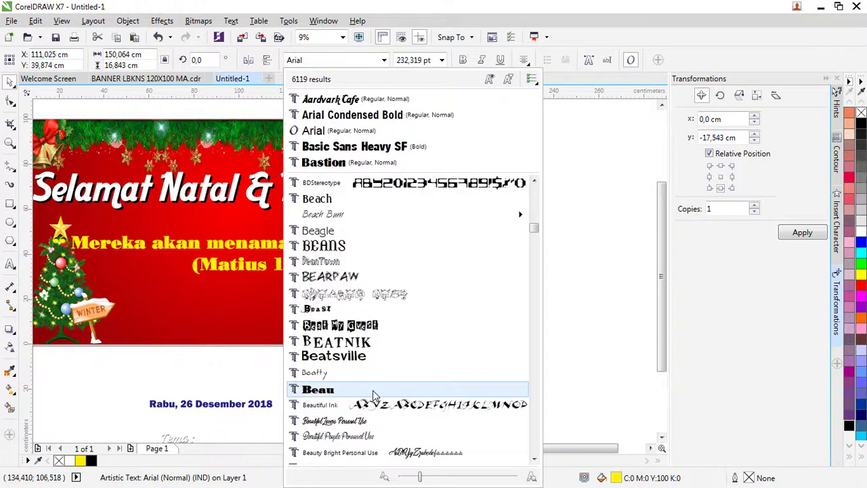
{"action": "scroll", "coordinate": [374, 397], "scroll_direction": "down", "scroll_amount": 1}
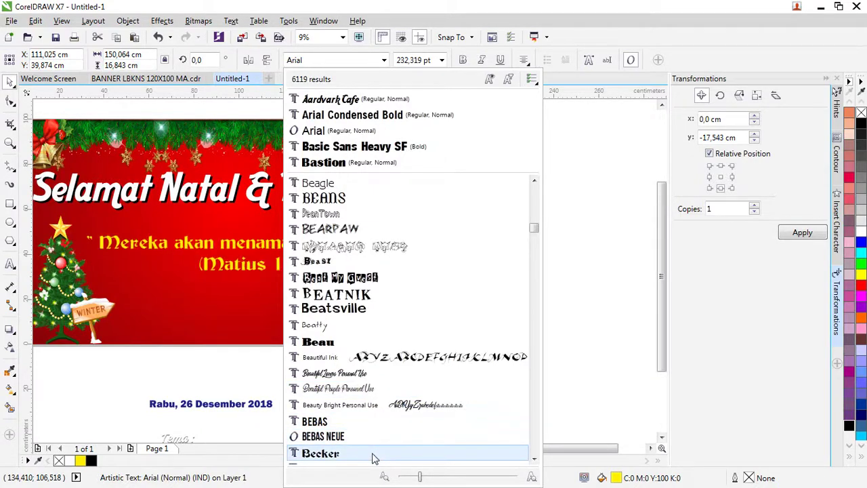
{"action": "scroll", "coordinate": [372, 454], "scroll_direction": "down", "scroll_amount": 2}
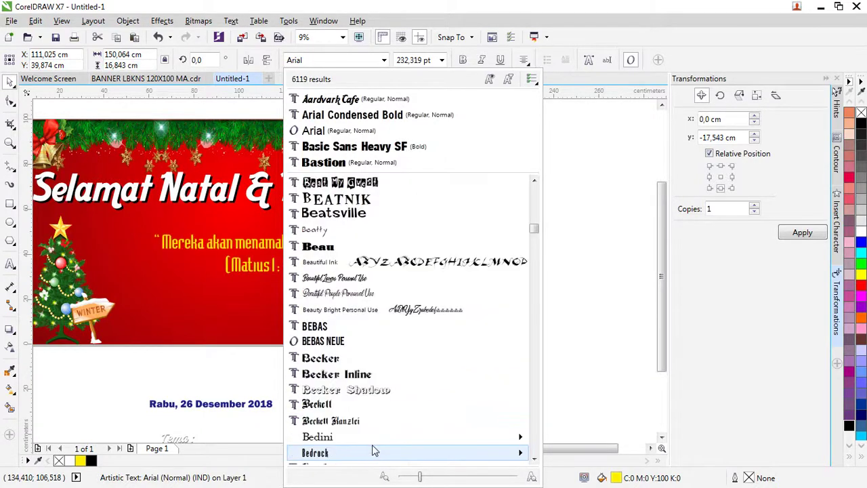
{"action": "scroll", "coordinate": [374, 437], "scroll_direction": "down", "scroll_amount": 1}
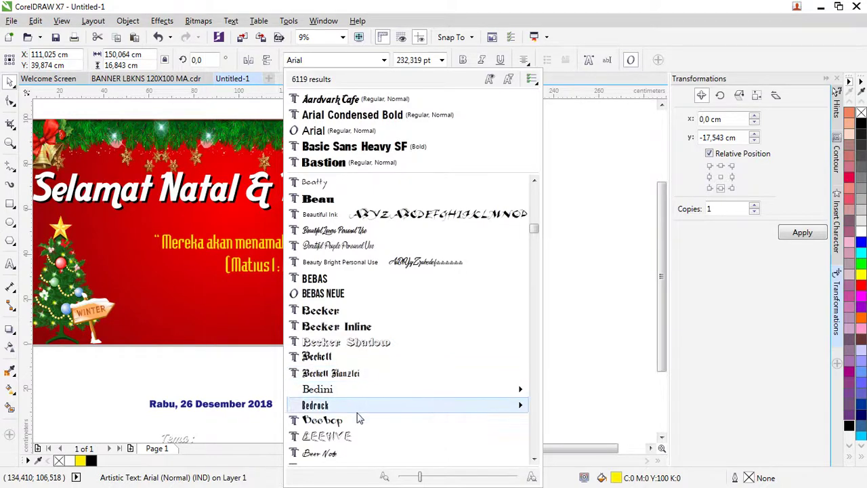
{"action": "scroll", "coordinate": [359, 420], "scroll_direction": "down", "scroll_amount": 3}
{"action": "scroll", "coordinate": [359, 421], "scroll_direction": "down", "scroll_amount": 1}
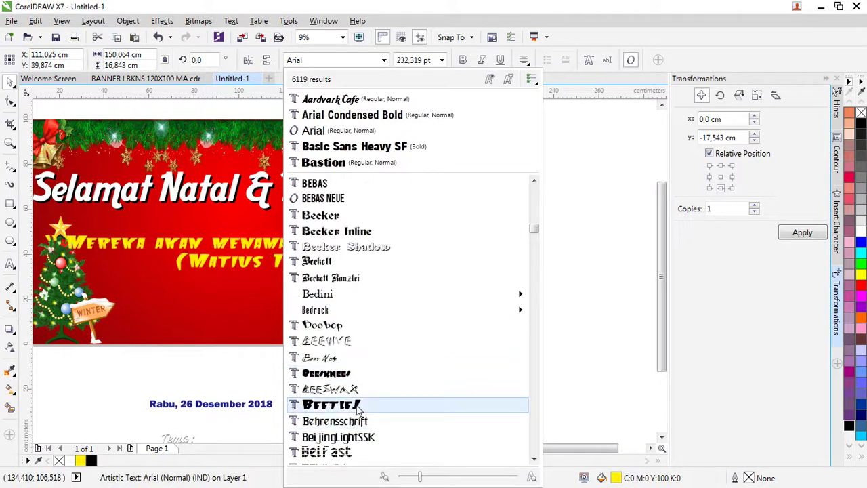
{"action": "scroll", "coordinate": [359, 406], "scroll_direction": "down", "scroll_amount": 1}
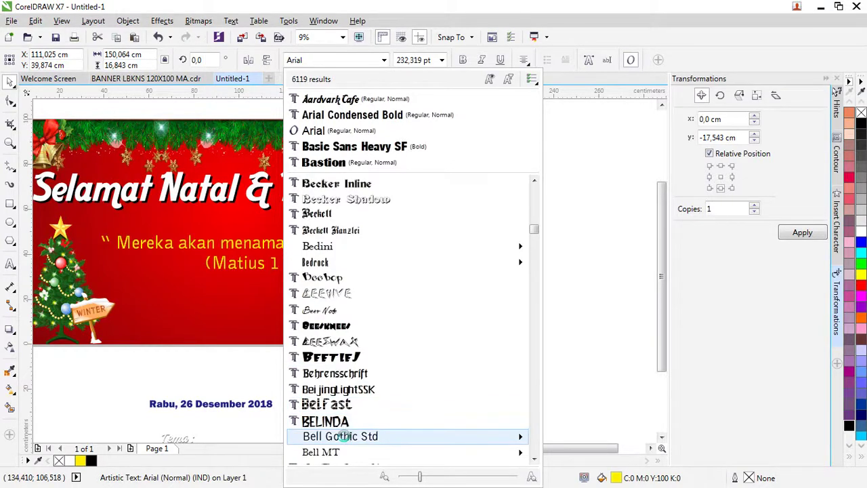
{"action": "mouse_move", "coordinate": [346, 437]}
{"action": "scroll", "coordinate": [344, 437], "scroll_direction": "down", "scroll_amount": 2}
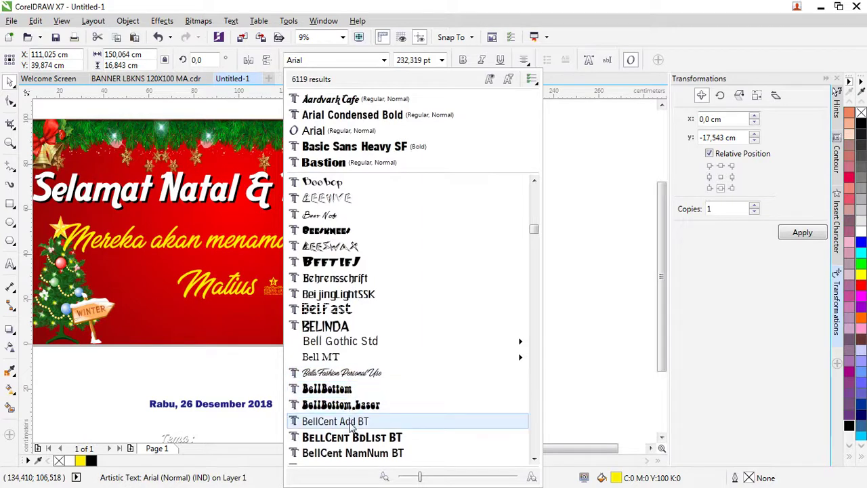
{"action": "scroll", "coordinate": [349, 440], "scroll_direction": "down", "scroll_amount": 2}
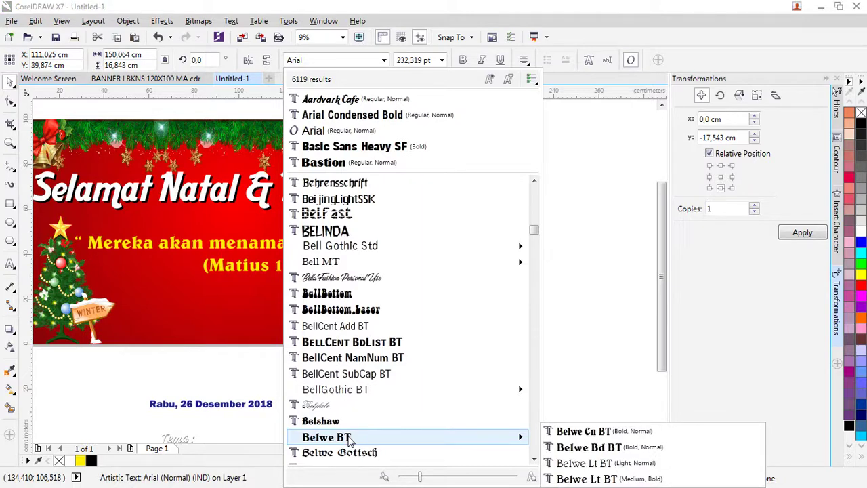
{"action": "scroll", "coordinate": [350, 440], "scroll_direction": "down", "scroll_amount": 1}
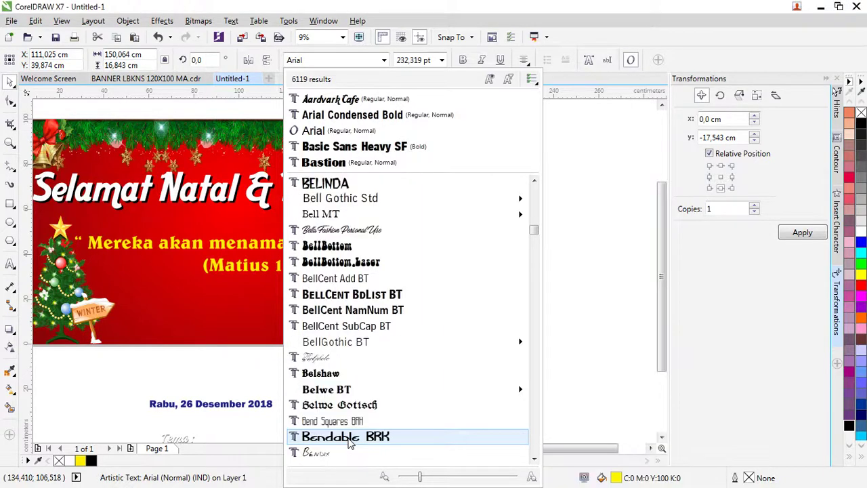
{"action": "scroll", "coordinate": [348, 415], "scroll_direction": "down", "scroll_amount": 1}
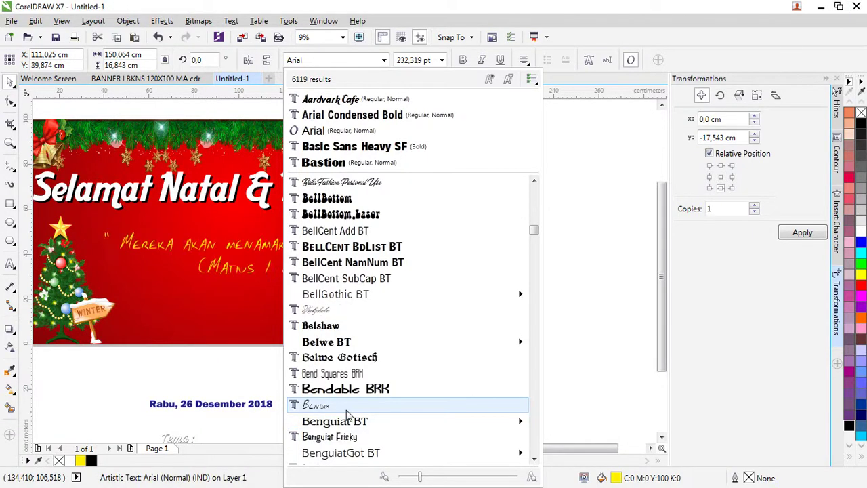
{"action": "mouse_move", "coordinate": [348, 422]}
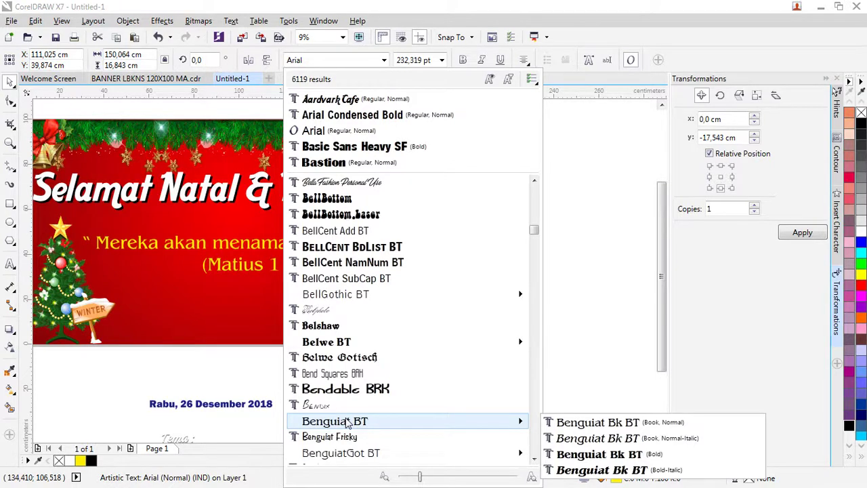
{"action": "scroll", "coordinate": [350, 425], "scroll_direction": "down", "scroll_amount": 1}
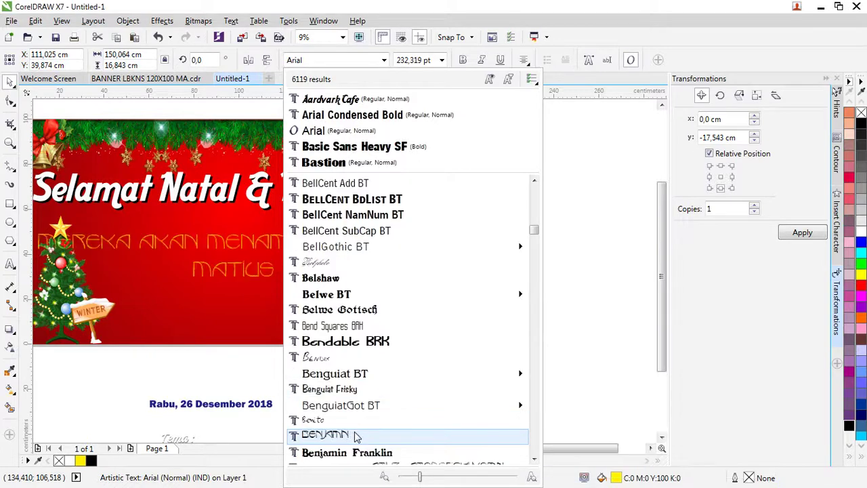
{"action": "scroll", "coordinate": [356, 434], "scroll_direction": "down", "scroll_amount": 1}
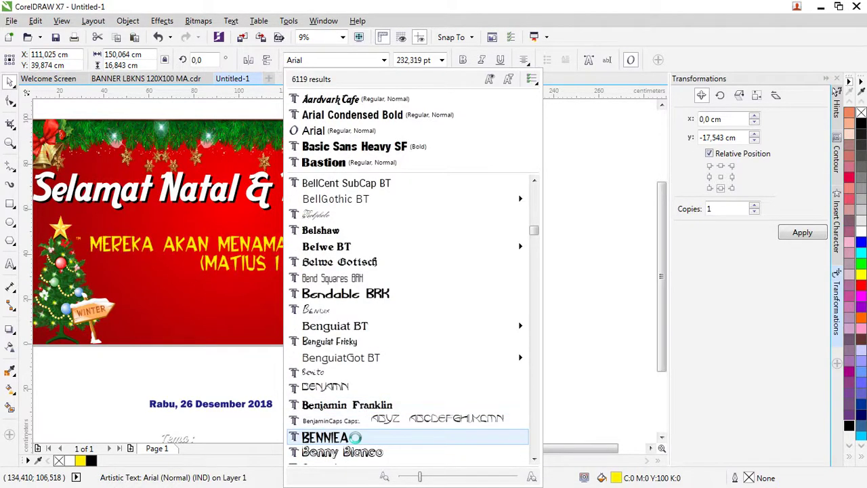
{"action": "scroll", "coordinate": [356, 437], "scroll_direction": "down", "scroll_amount": 3}
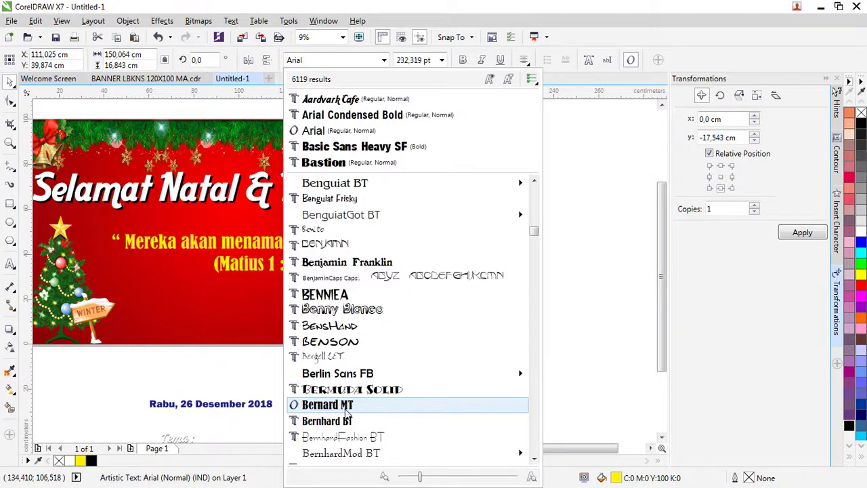
{"action": "scroll", "coordinate": [347, 411], "scroll_direction": "down", "scroll_amount": 4}
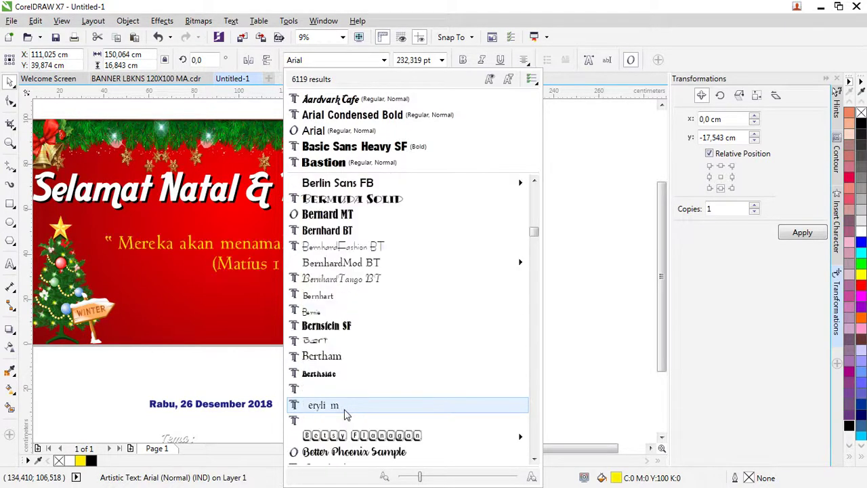
{"action": "scroll", "coordinate": [347, 414], "scroll_direction": "down", "scroll_amount": 2}
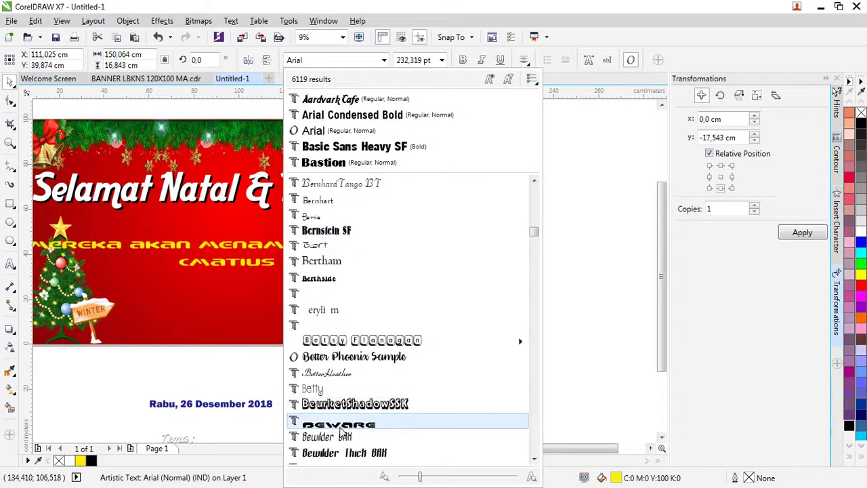
{"action": "scroll", "coordinate": [344, 432], "scroll_direction": "down", "scroll_amount": 4}
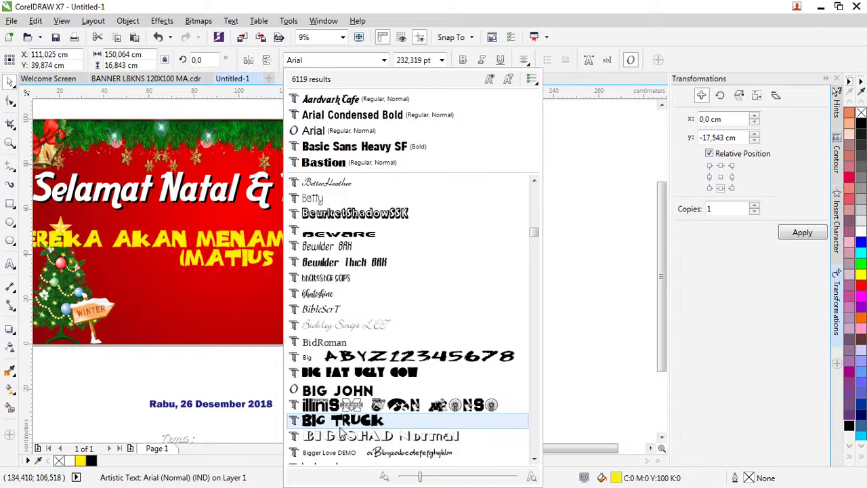
{"action": "scroll", "coordinate": [343, 400], "scroll_direction": "down", "scroll_amount": 2}
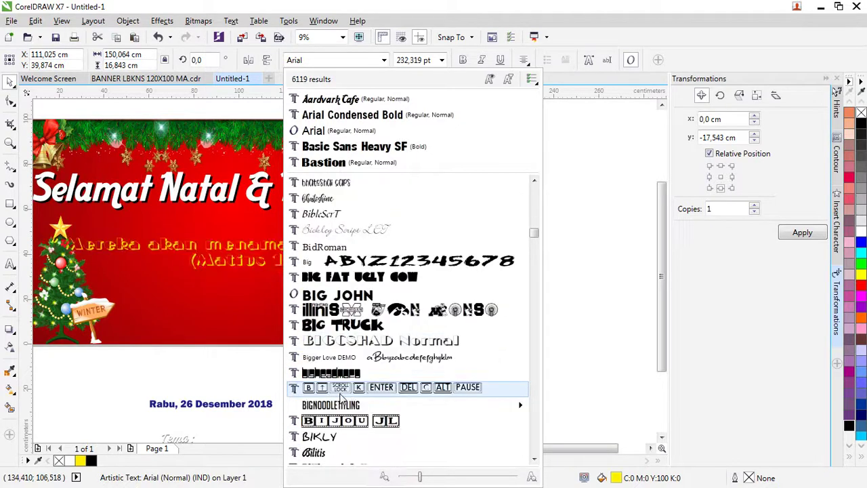
{"action": "scroll", "coordinate": [343, 401], "scroll_direction": "down", "scroll_amount": 1}
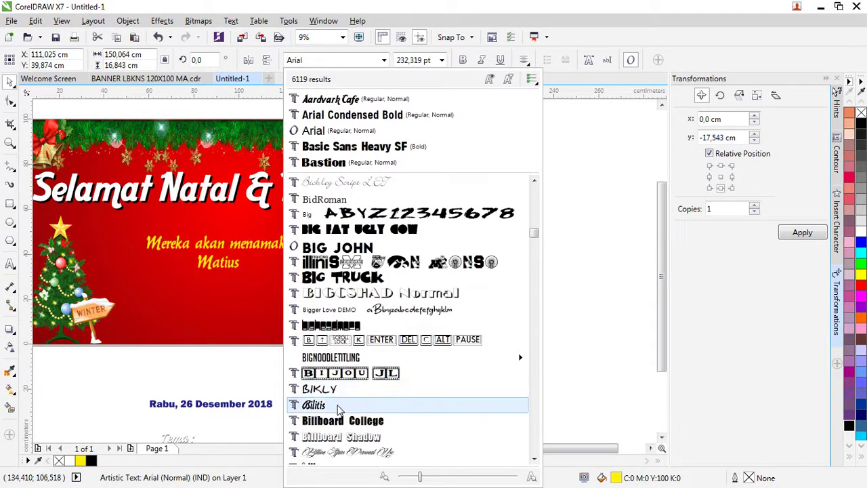
{"action": "scroll", "coordinate": [339, 421], "scroll_direction": "down", "scroll_amount": 1}
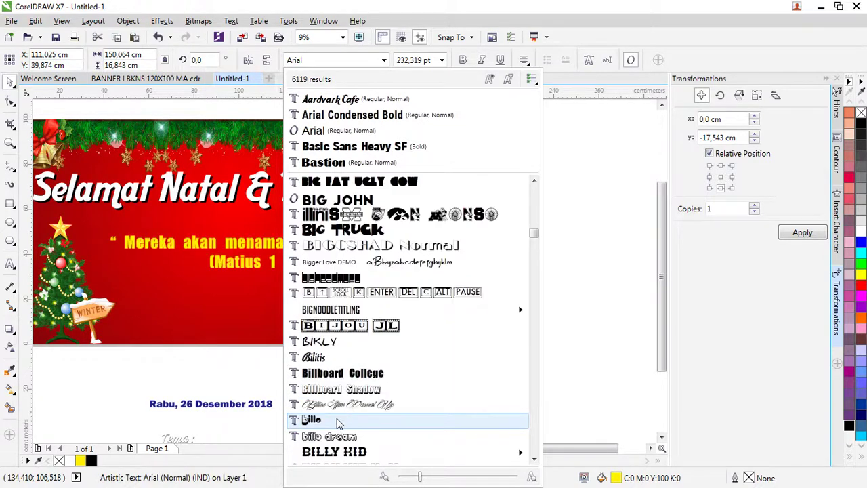
{"action": "scroll", "coordinate": [338, 421], "scroll_direction": "down", "scroll_amount": 2}
{"action": "scroll", "coordinate": [339, 421], "scroll_direction": "down", "scroll_amount": 2}
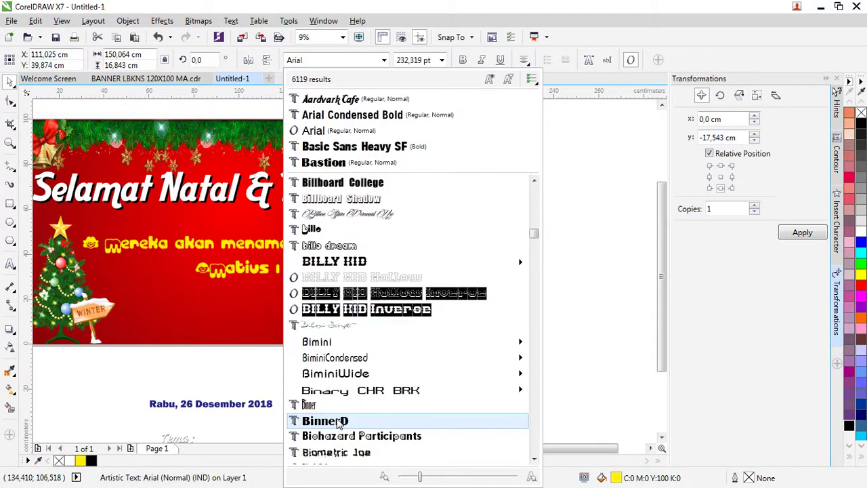
{"action": "mouse_move", "coordinate": [340, 379]}
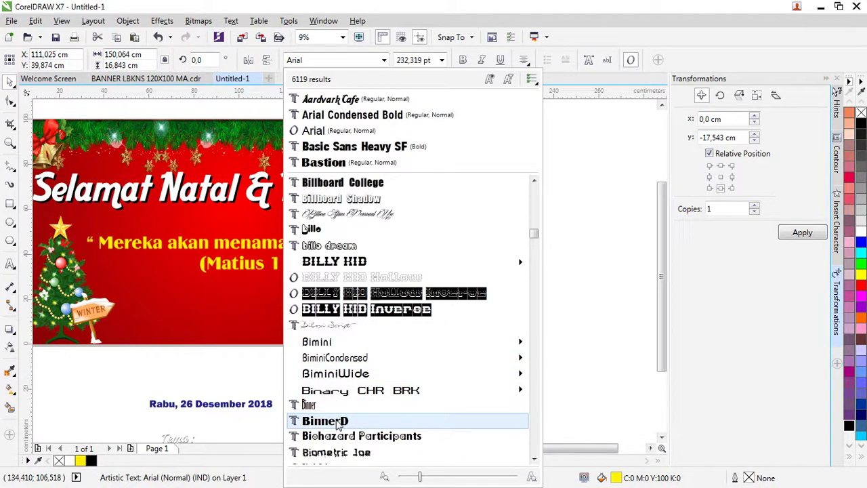
{"action": "scroll", "coordinate": [337, 423], "scroll_direction": "down", "scroll_amount": 1}
{"action": "scroll", "coordinate": [336, 424], "scroll_direction": "down", "scroll_amount": 1}
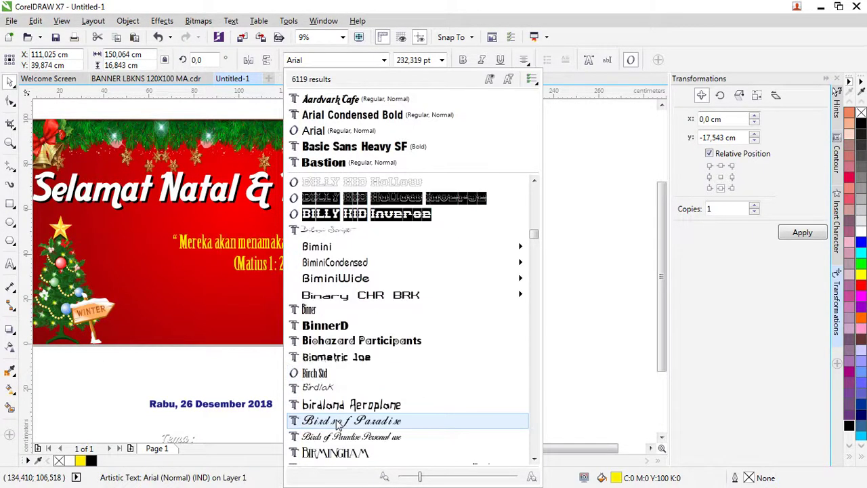
{"action": "scroll", "coordinate": [336, 423], "scroll_direction": "down", "scroll_amount": 2}
{"action": "scroll", "coordinate": [336, 423], "scroll_direction": "down", "scroll_amount": 4}
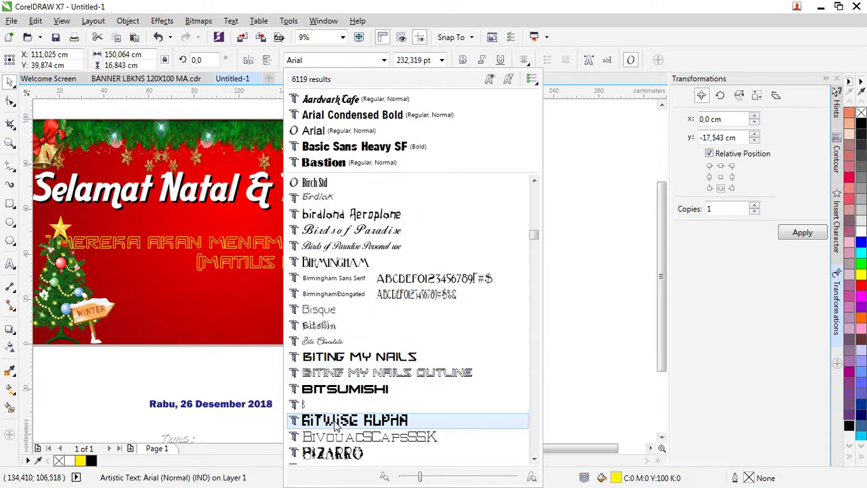
{"action": "scroll", "coordinate": [337, 423], "scroll_direction": "down", "scroll_amount": 2}
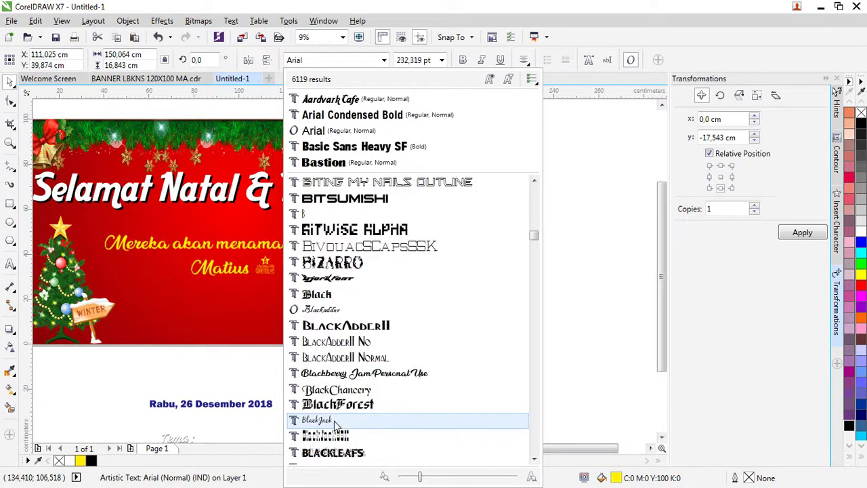
- Preview further fonts on the yellow Bible verse, going alphabetically from BlackJack through the "Bl" typefaces to Bobcaygeon BRK
{"action": "scroll", "coordinate": [324, 448], "scroll_direction": "down", "scroll_amount": 2}
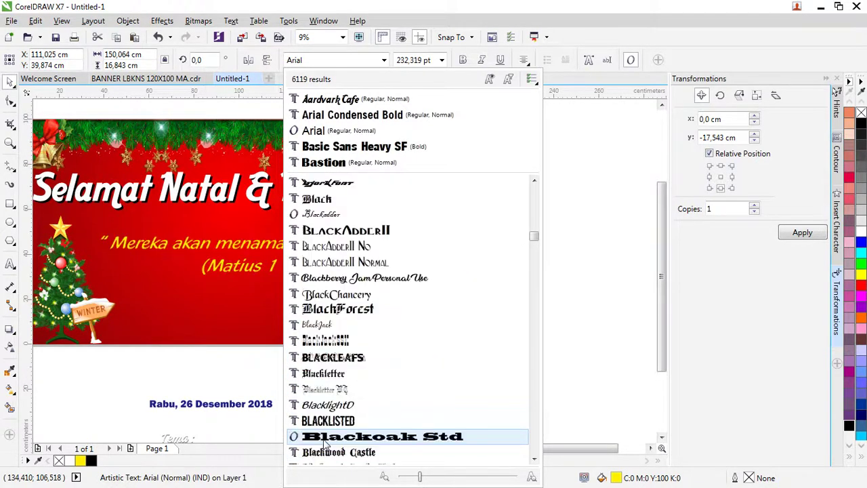
{"action": "scroll", "coordinate": [340, 441], "scroll_direction": "down", "scroll_amount": 3}
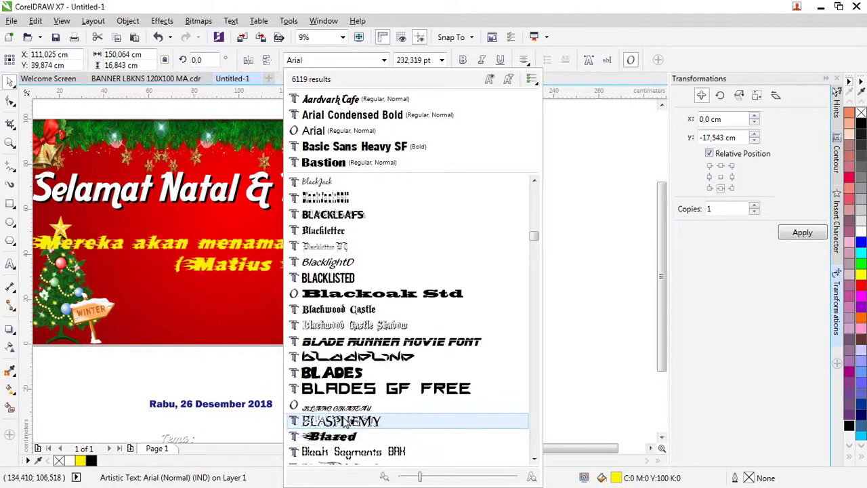
{"action": "scroll", "coordinate": [352, 405], "scroll_direction": "down", "scroll_amount": 4}
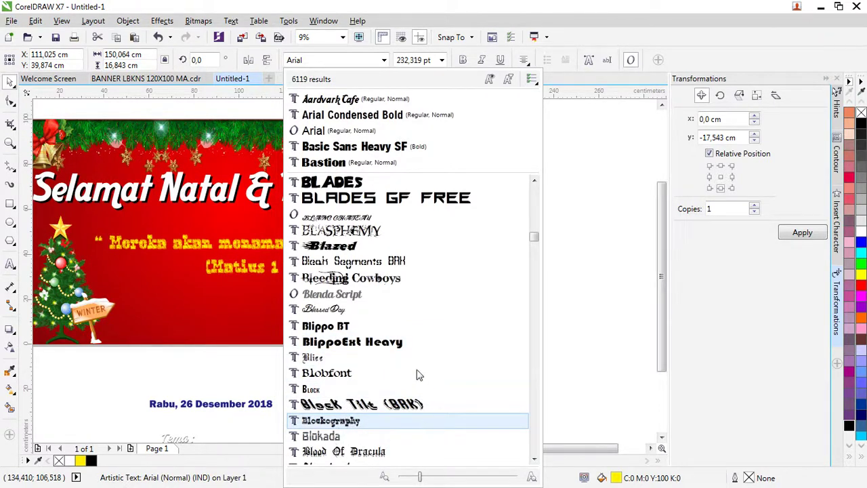
{"action": "scroll", "coordinate": [381, 444], "scroll_direction": "down", "scroll_amount": 2}
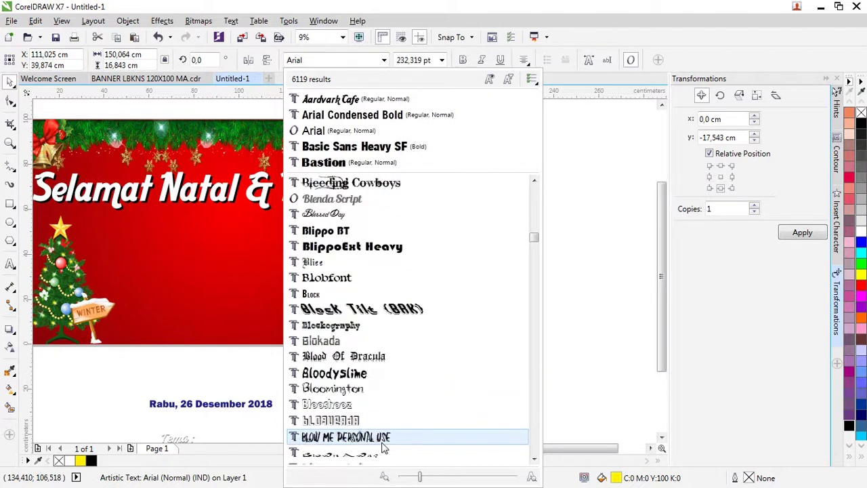
{"action": "scroll", "coordinate": [383, 408], "scroll_direction": "down", "scroll_amount": 3}
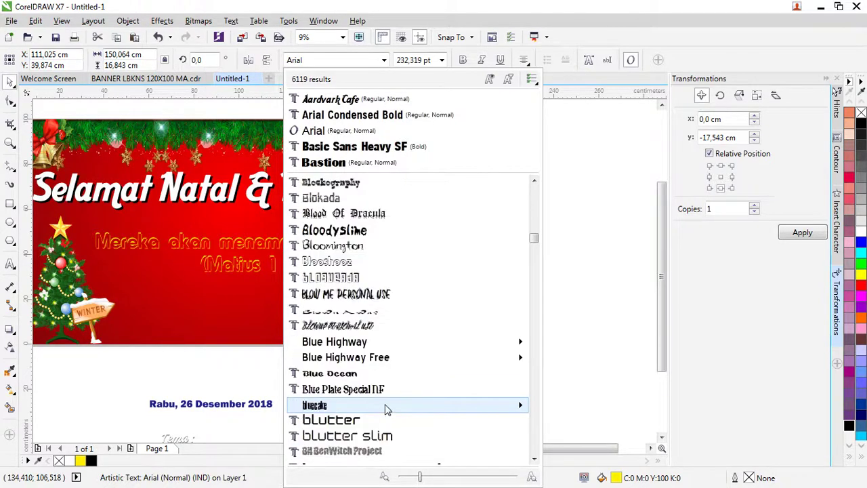
{"action": "mouse_move", "coordinate": [384, 407]}
{"action": "mouse_move", "coordinate": [369, 344]}
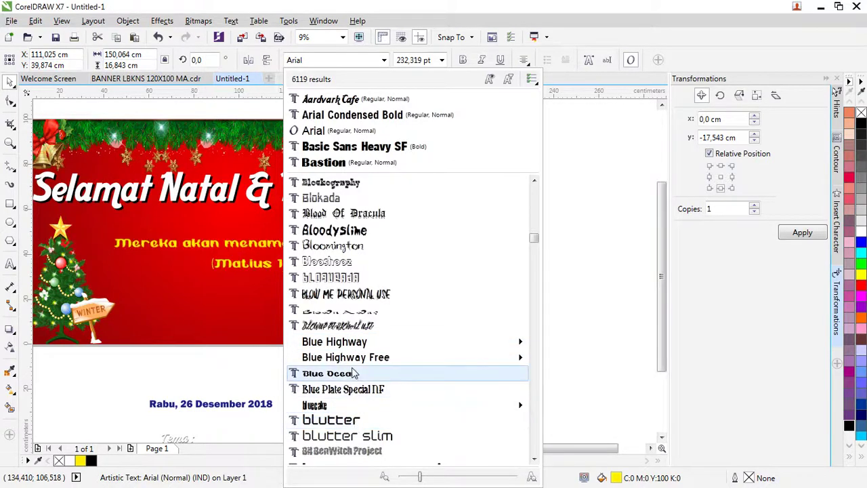
{"action": "scroll", "coordinate": [350, 406], "scroll_direction": "down", "scroll_amount": 2}
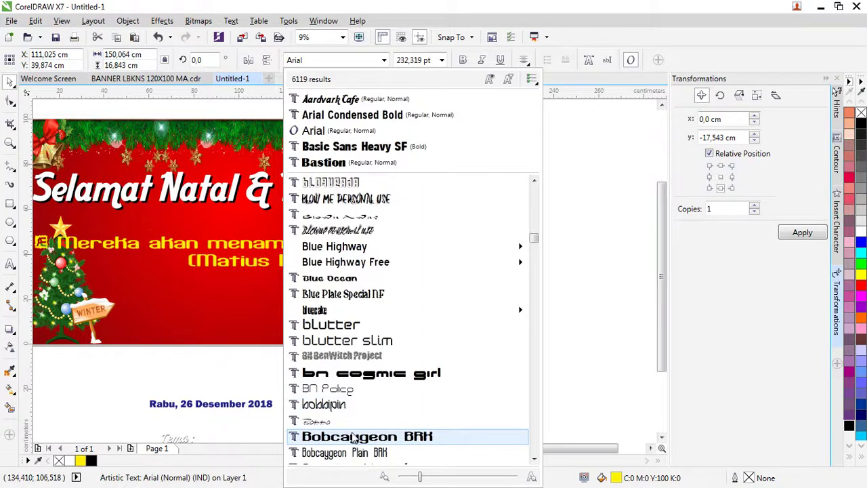
- Set the yellow Bible verse's font to Boulder and move the verse about 1.2 cm down on the banner
{"action": "scroll", "coordinate": [352, 438], "scroll_direction": "down", "scroll_amount": 2}
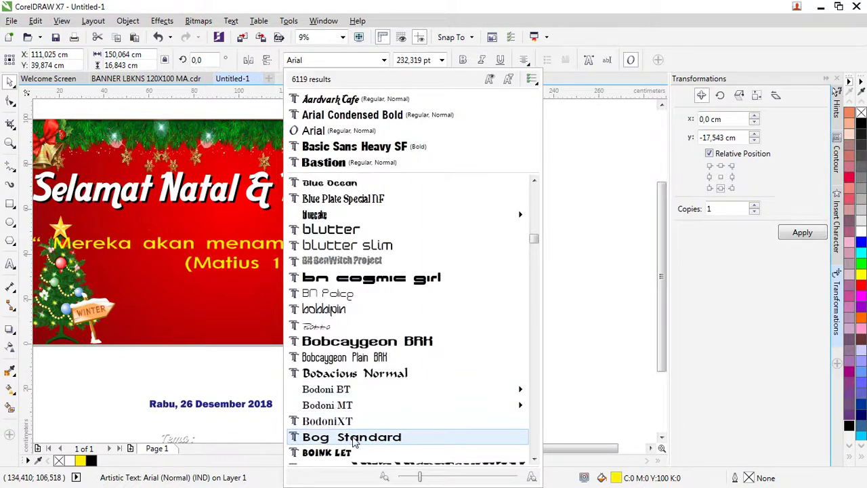
{"action": "scroll", "coordinate": [353, 440], "scroll_direction": "down", "scroll_amount": 3}
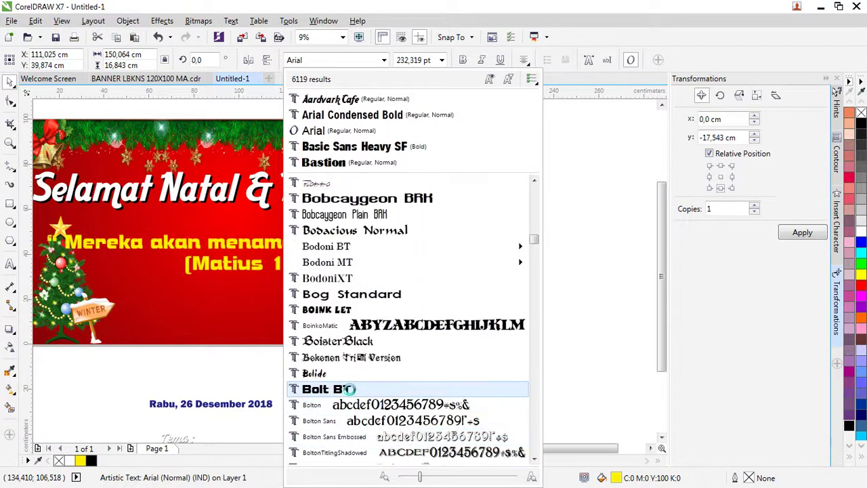
{"action": "scroll", "coordinate": [349, 388], "scroll_direction": "down", "scroll_amount": 4}
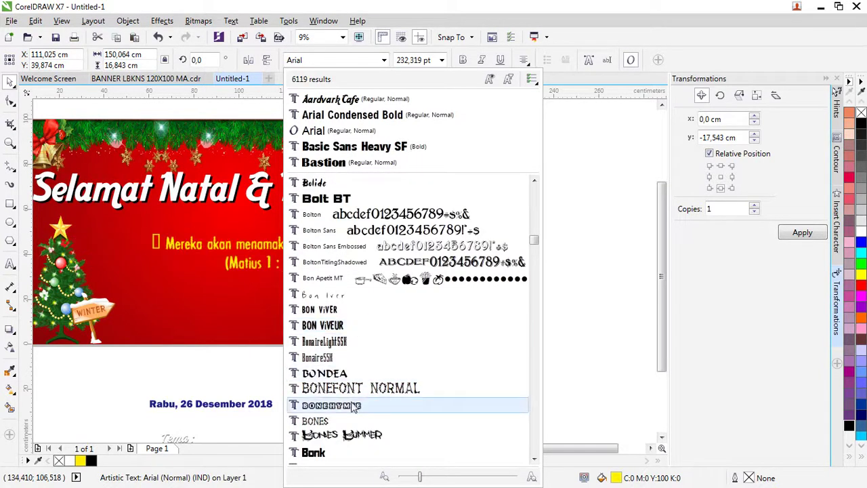
{"action": "scroll", "coordinate": [352, 457], "scroll_direction": "down", "scroll_amount": 2}
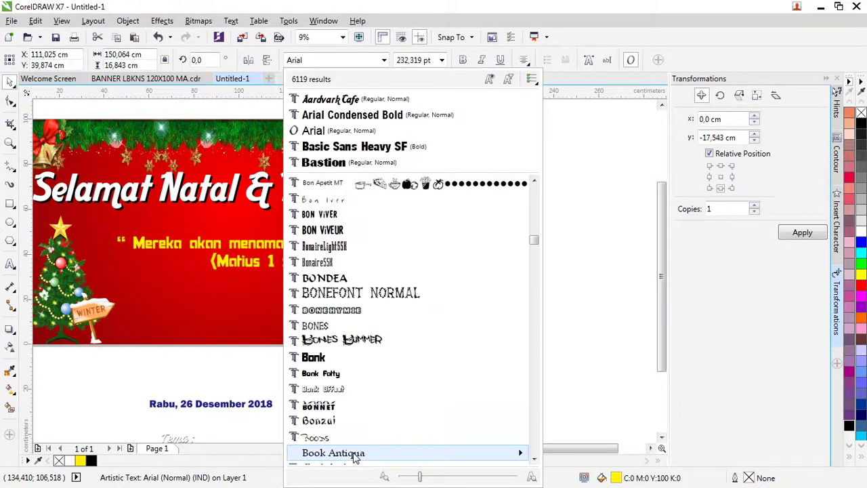
{"action": "scroll", "coordinate": [353, 408], "scroll_direction": "down", "scroll_amount": 2}
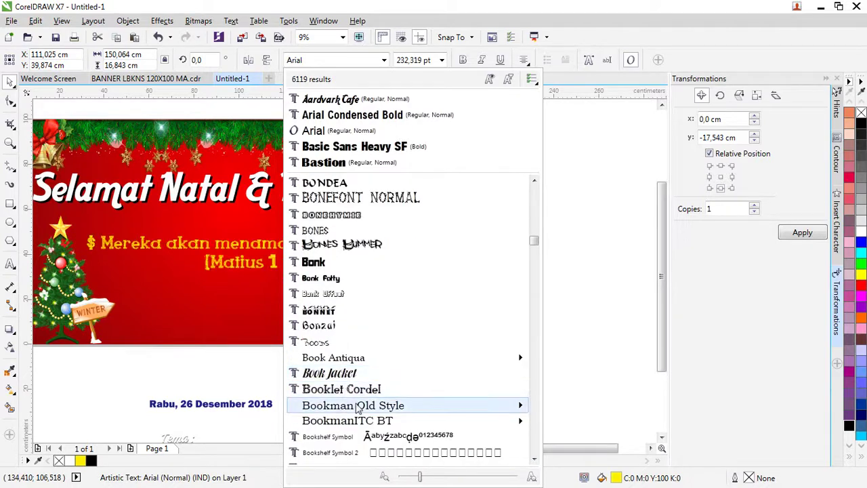
{"action": "scroll", "coordinate": [349, 379], "scroll_direction": "down", "scroll_amount": 6}
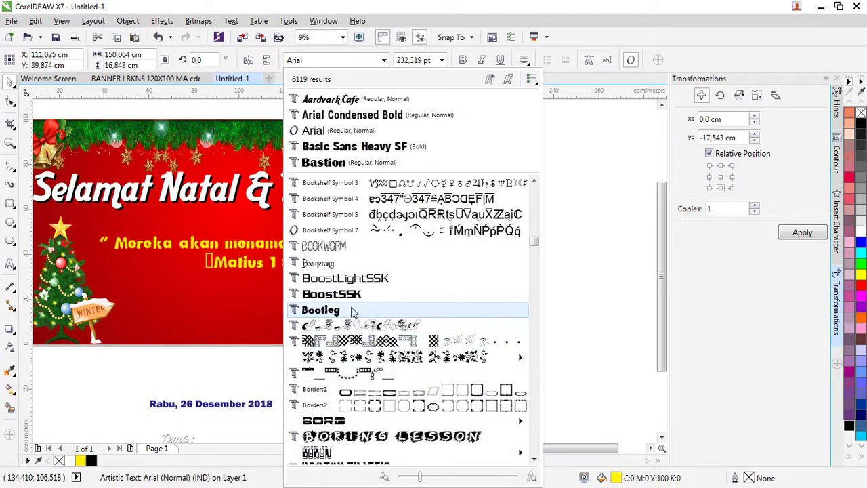
{"action": "scroll", "coordinate": [354, 407], "scroll_direction": "down", "scroll_amount": 3}
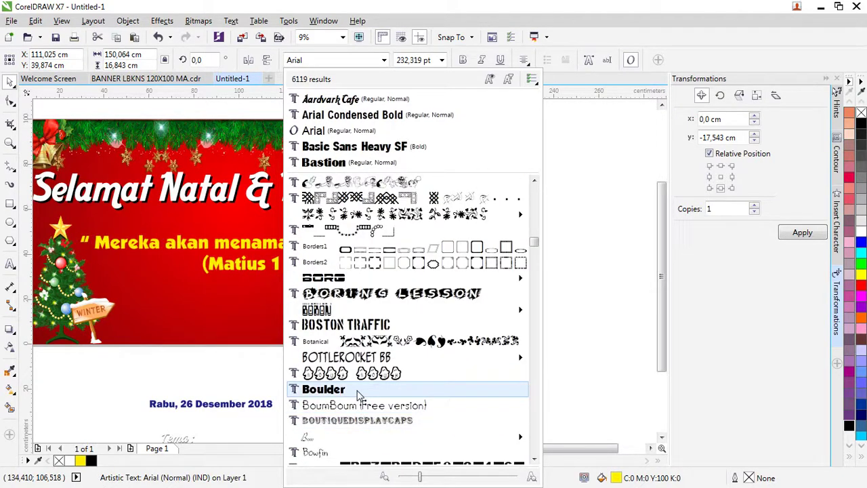
{"action": "left_click", "coordinate": [359, 395]}
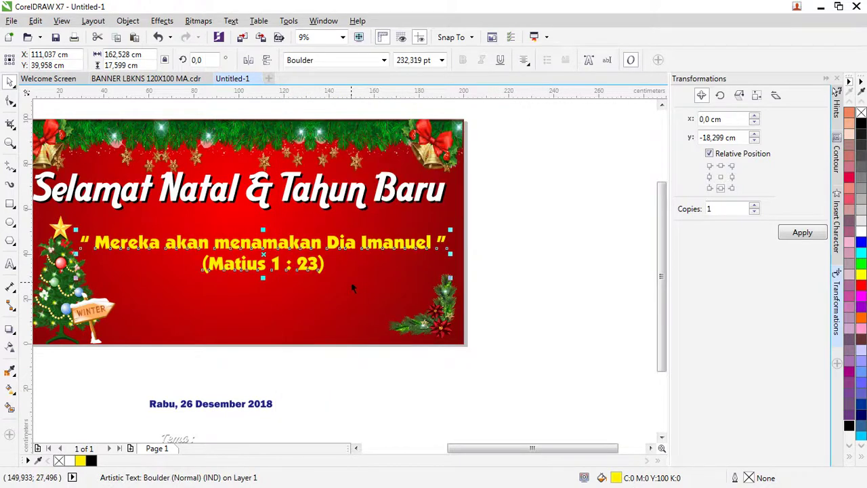
{"action": "left_click_drag", "start_coordinate": [264, 255], "coordinate": [263, 257]}
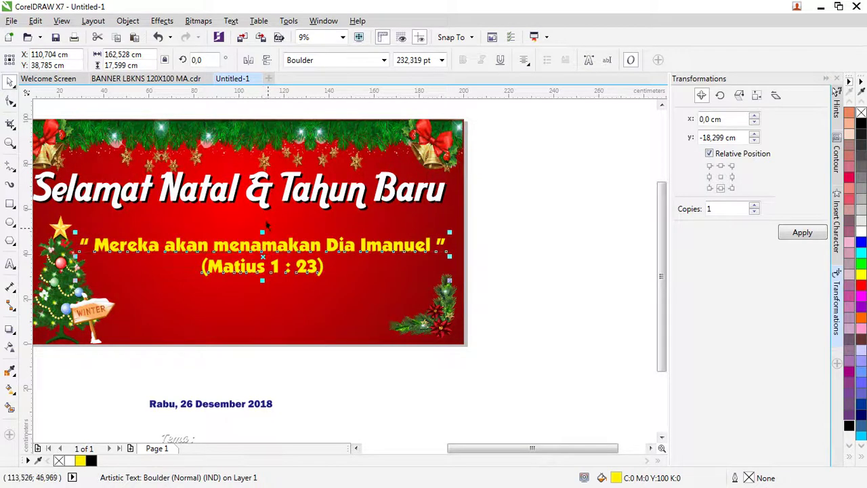
- Move the Christmas tree with the WINTER sign about 4.2 cm left, closer to the banner's left edge
{"action": "scroll", "coordinate": [267, 225], "scroll_direction": "down", "scroll_amount": 1}
{"action": "scroll", "coordinate": [171, 241], "scroll_direction": "up", "scroll_amount": 1}
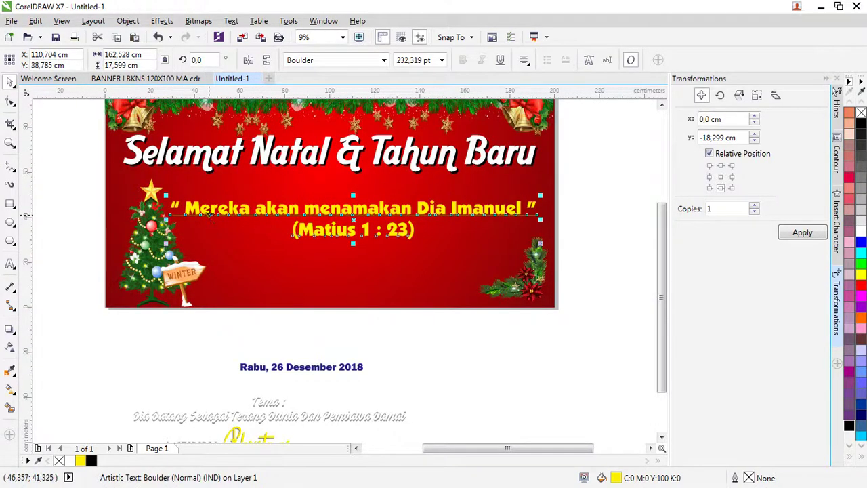
{"action": "left_click", "coordinate": [174, 265]}
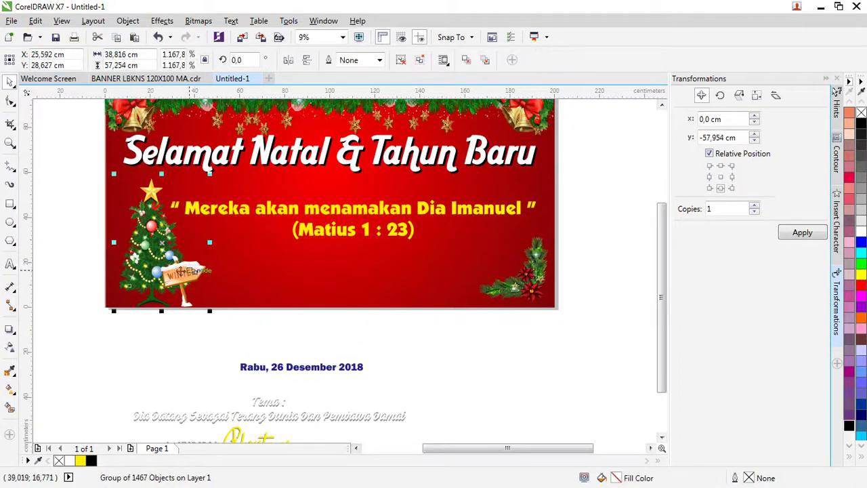
{"action": "mouse_move", "coordinate": [182, 268]}
{"action": "left_mouse_down"}
{"action": "mouse_move", "coordinate": [157, 273]}
{"action": "mouse_move", "coordinate": [172, 270]}
{"action": "left_mouse_up"}
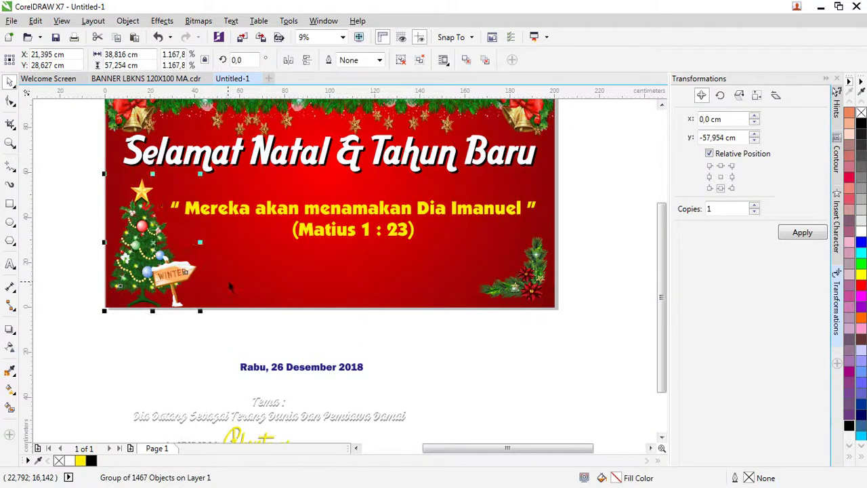
{"action": "left_click", "coordinate": [229, 291], "text": "shift"}
{"action": "left_click", "coordinate": [130, 349]}
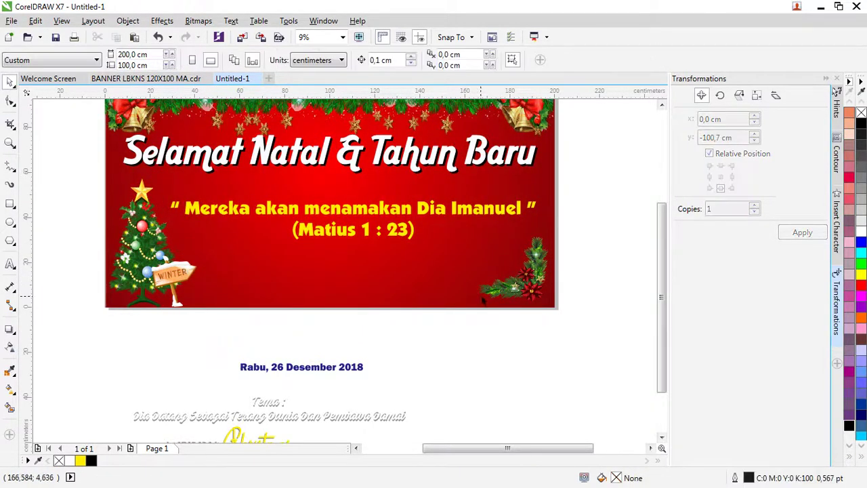
- Shift the poinsettia garland bitmap slightly right and down, closer to the banner's lower-right corner
{"action": "left_click", "coordinate": [521, 283]}
{"action": "scroll", "coordinate": [521, 283], "scroll_direction": "up", "scroll_amount": 3}
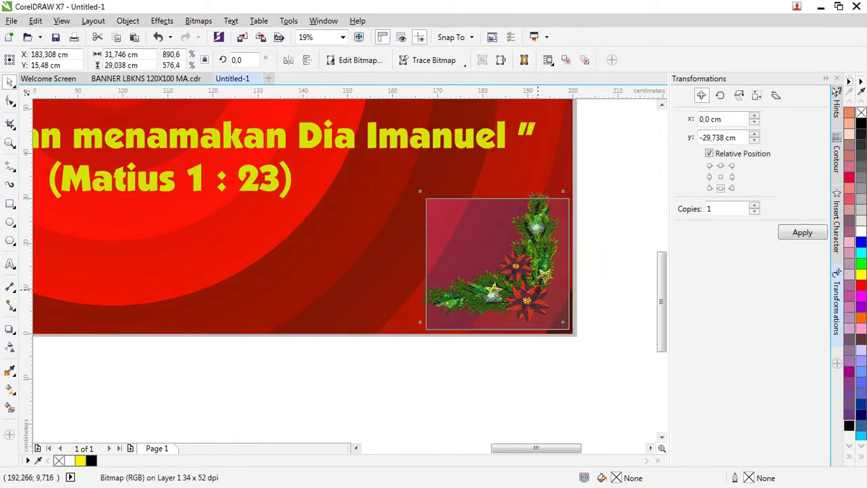
{"action": "scroll", "coordinate": [402, 344], "scroll_direction": "down", "scroll_amount": 4}
{"action": "key", "text": "Escape"}
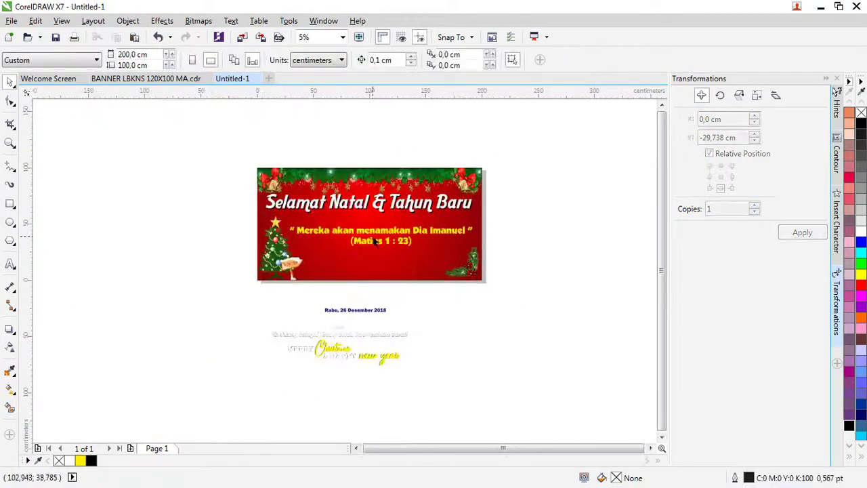
- Enlarge the yellow Bible verse proportionally on both sides to about 166 cm wide and 18 cm high
{"action": "scroll", "coordinate": [375, 242], "scroll_direction": "up", "scroll_amount": 4}
{"action": "left_click", "coordinate": [376, 232]}
{"action": "scroll", "coordinate": [203, 269], "scroll_direction": "down", "scroll_amount": 2}
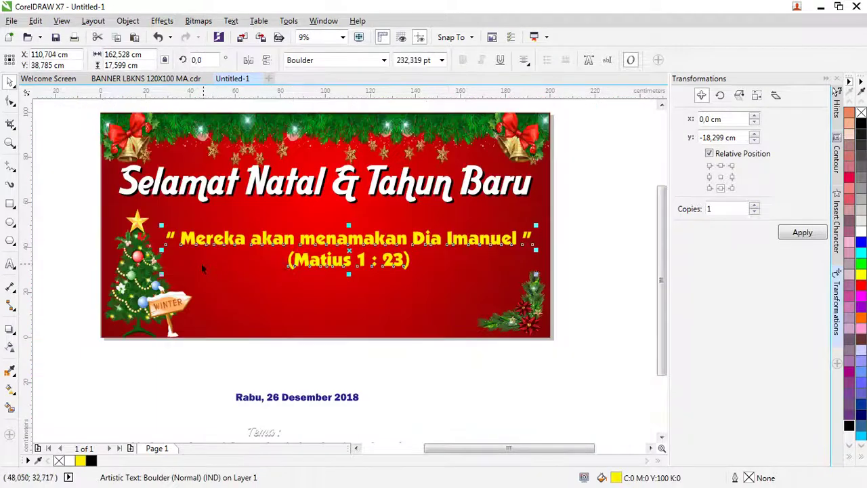
{"action": "left_click_drag", "start_coordinate": [161, 274], "coordinate": [156, 274]}
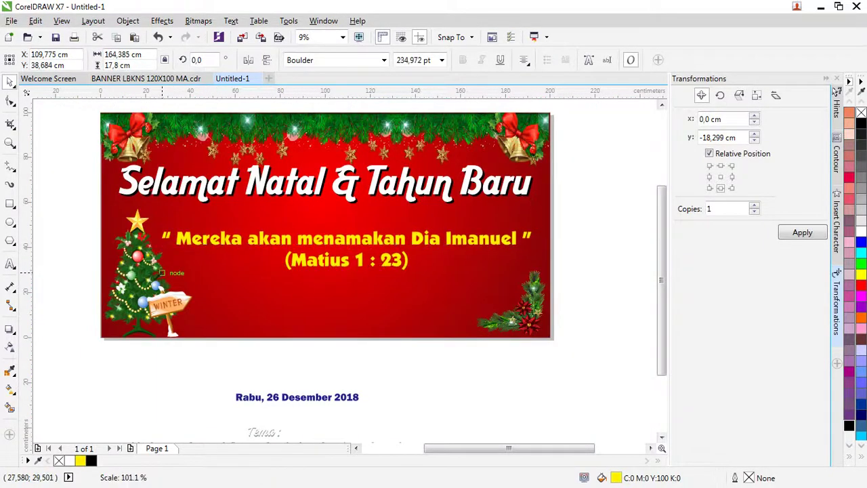
{"action": "left_click_drag", "start_coordinate": [535, 224], "coordinate": [540, 224]}
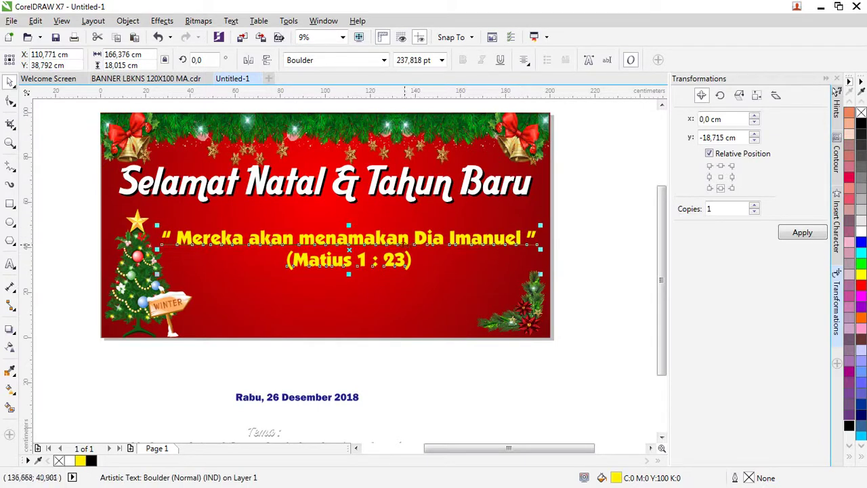
- Give the yellow Bible verse a 36 pt black outline behind the fill, with rounded corners and round line caps
{"action": "right_click", "coordinate": [91, 461]}
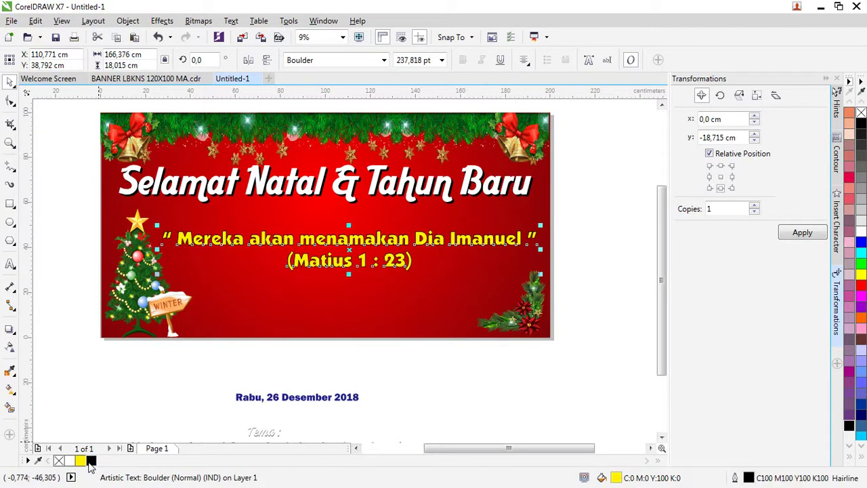
{"action": "key", "text": "F12"}
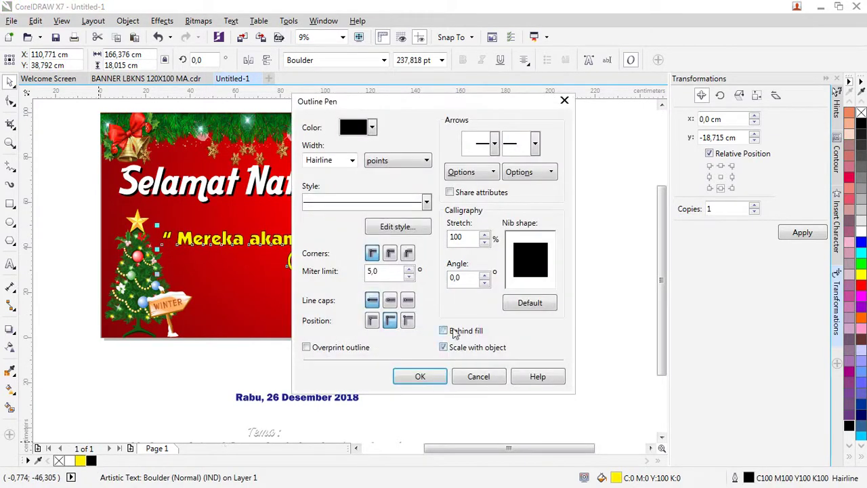
{"action": "left_click", "coordinate": [391, 305]}
{"action": "left_click", "coordinate": [389, 252]}
{"action": "left_click", "coordinate": [351, 160]}
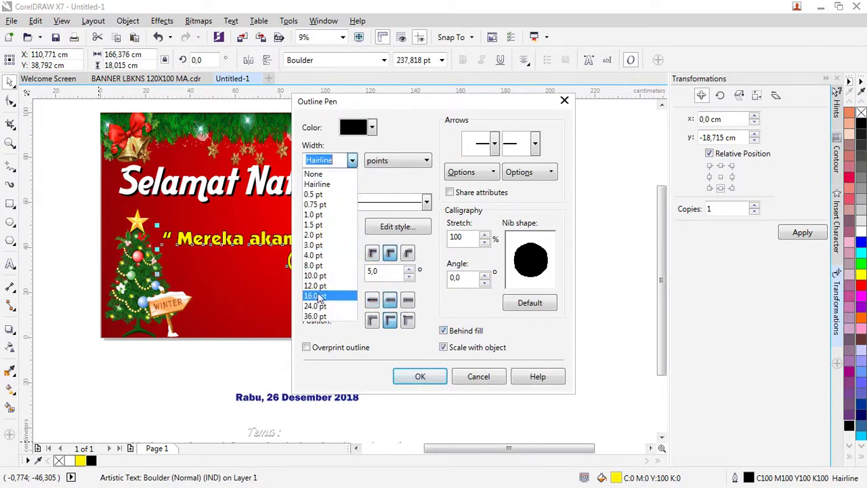
{"action": "left_click", "coordinate": [346, 316]}
{"action": "left_click", "coordinate": [418, 376]}
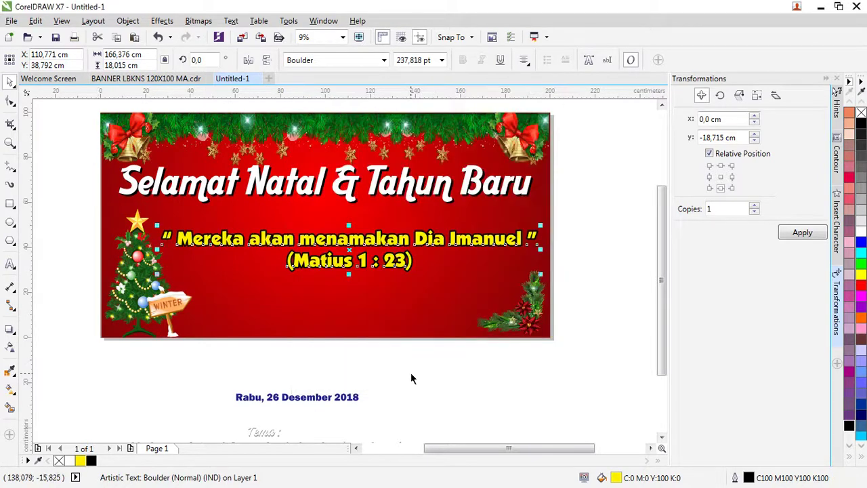
{"action": "left_click", "coordinate": [442, 381]}
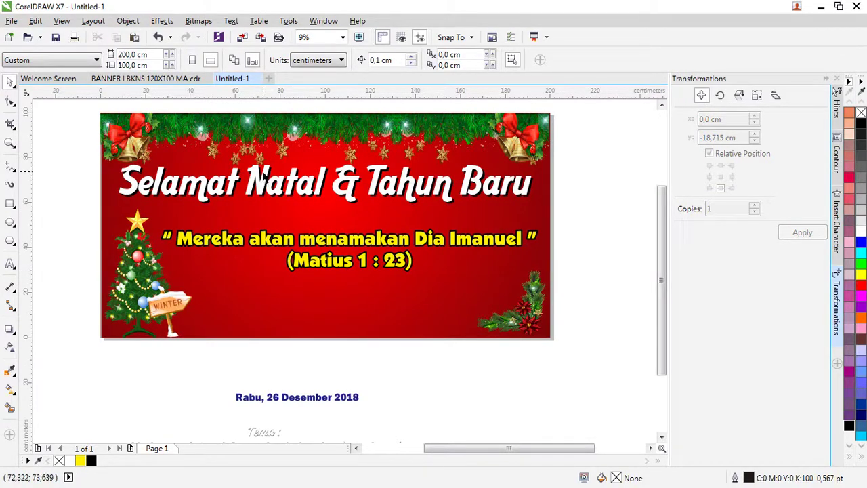
- Save the drawing as the CorelDRAW file "Banner Natal 200x100 MA" in the DESEMBER\16 folder
{"action": "scroll", "coordinate": [263, 170], "scroll_direction": "down", "scroll_amount": 2}
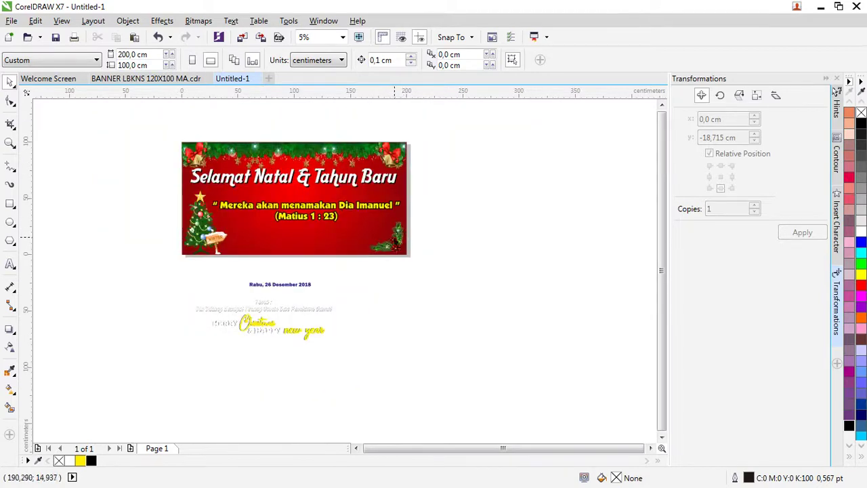
{"action": "scroll", "coordinate": [308, 170], "scroll_direction": "up", "scroll_amount": 2}
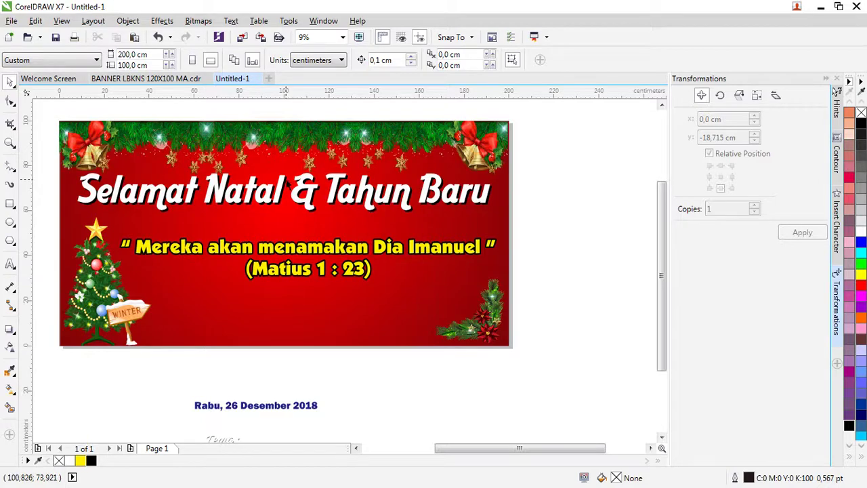
{"action": "left_click", "coordinate": [56, 38]}
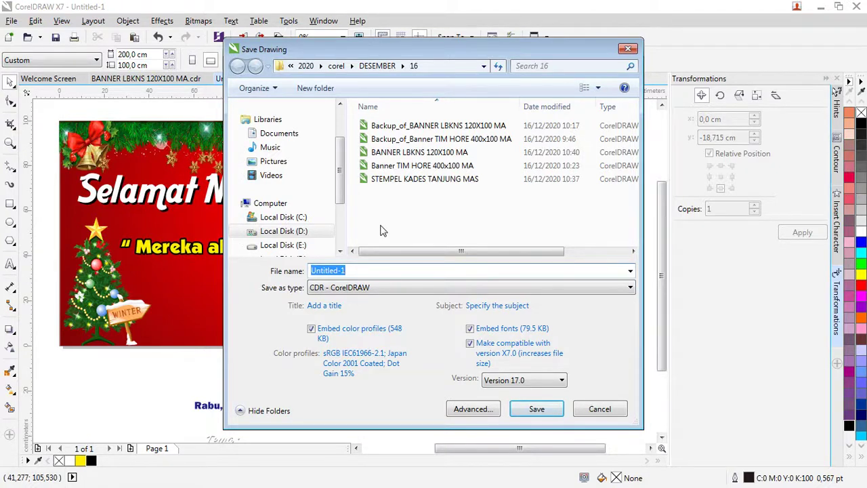
{"action": "type", "text": "Banner Natal 200x100 MA"}
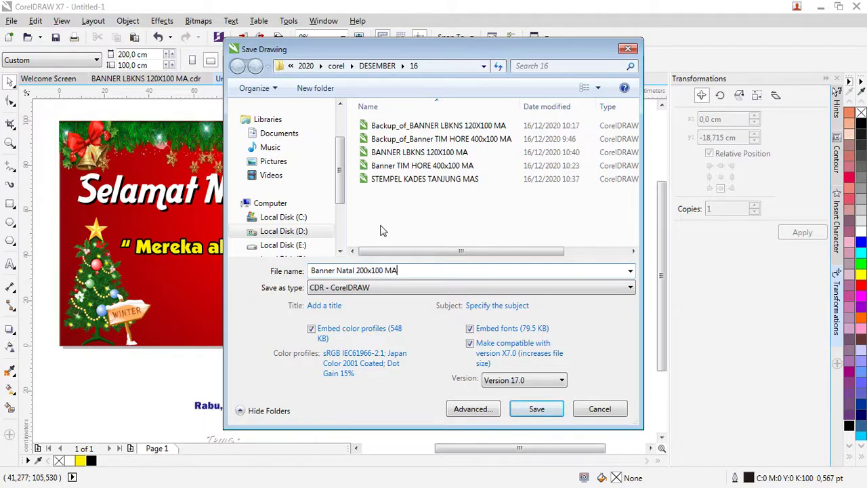
{"action": "key", "text": "Return"}
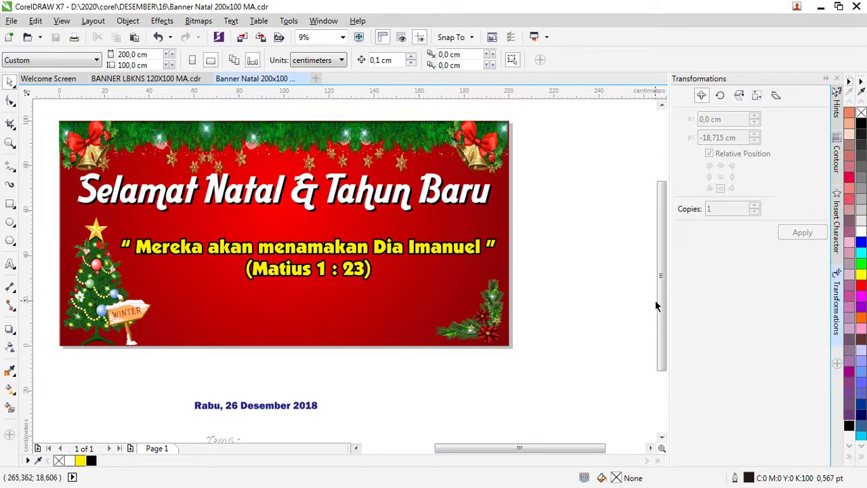
- Enlarge the poinsettia garland bitmap proportionally from its lower-right corner to about 39 cm wide and 35 cm high
{"action": "left_click", "coordinate": [495, 326]}
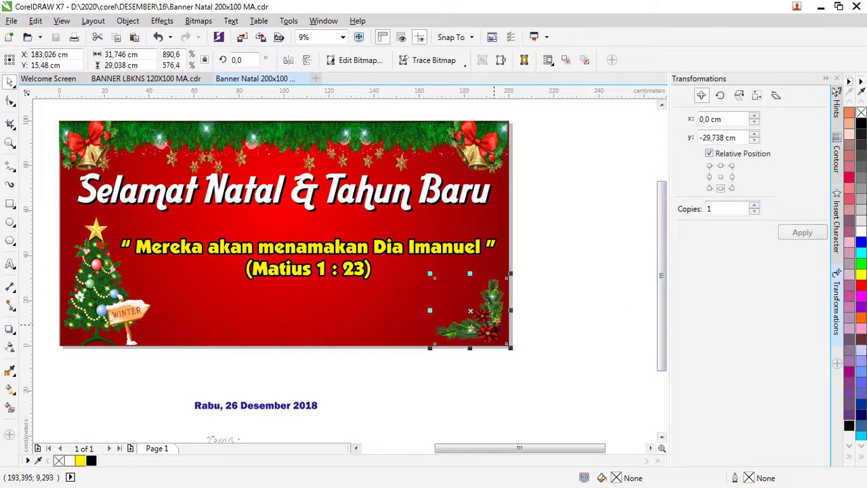
{"action": "left_click_drag", "start_coordinate": [434, 278], "coordinate": [413, 260]}
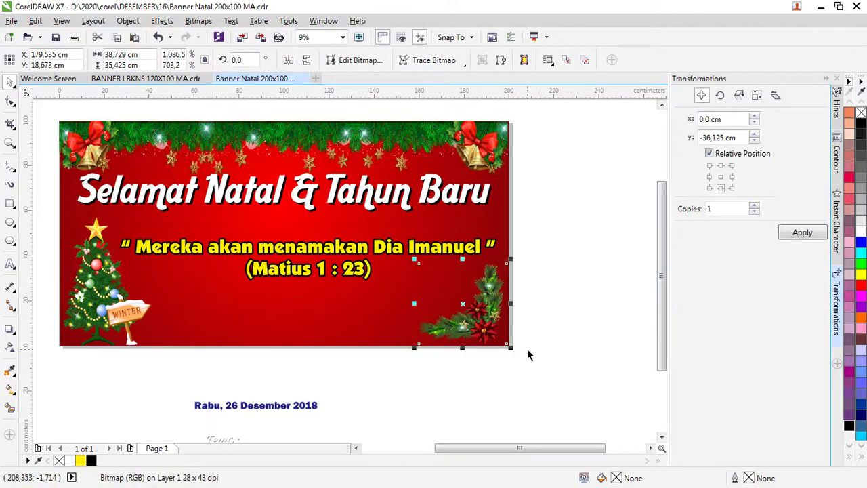
{"action": "left_click", "coordinate": [540, 305]}
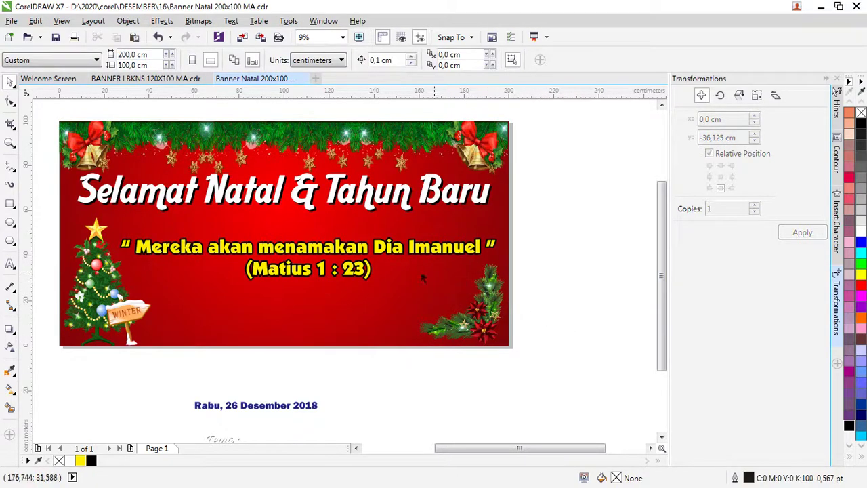
{"action": "scroll", "coordinate": [257, 224], "scroll_direction": "down", "scroll_amount": 2}
{"action": "scroll", "coordinate": [256, 223], "scroll_direction": "up", "scroll_amount": 2}
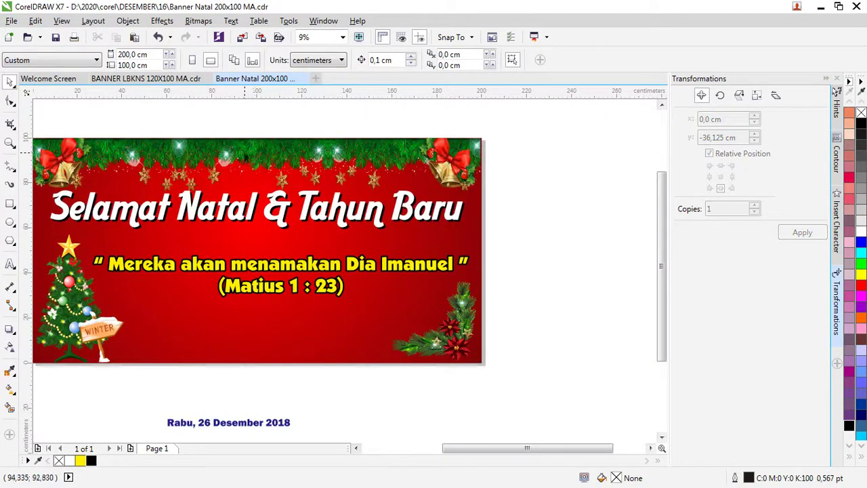
- Inside the background PowerClip, copy the upper fir garland straight down to the banner's lower edge and mirror the copy vertically
{"action": "left_click", "coordinate": [250, 154]}
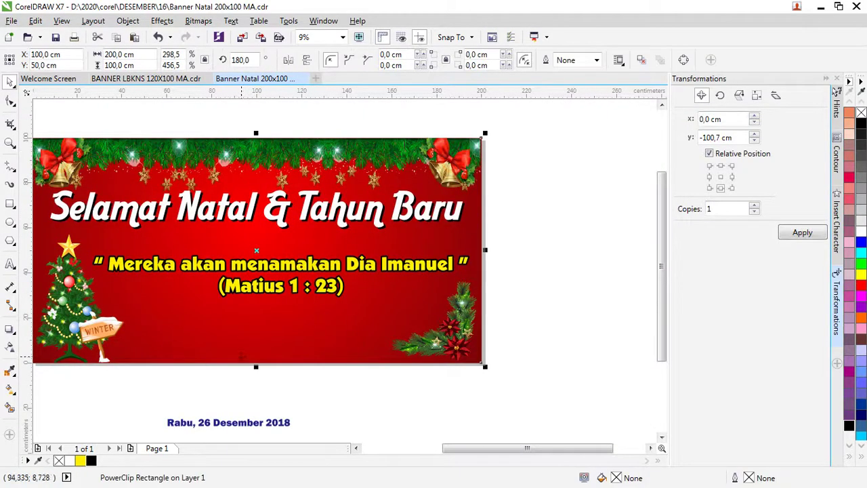
{"action": "left_click", "coordinate": [224, 386]}
{"action": "left_click", "coordinate": [287, 129]}
{"action": "scroll", "coordinate": [284, 139], "scroll_direction": "down", "scroll_amount": 2}
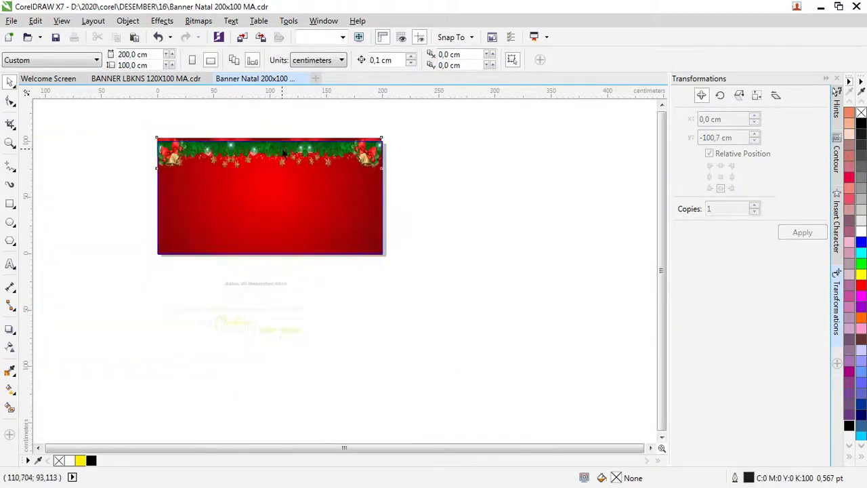
{"action": "left_click", "coordinate": [281, 150]}
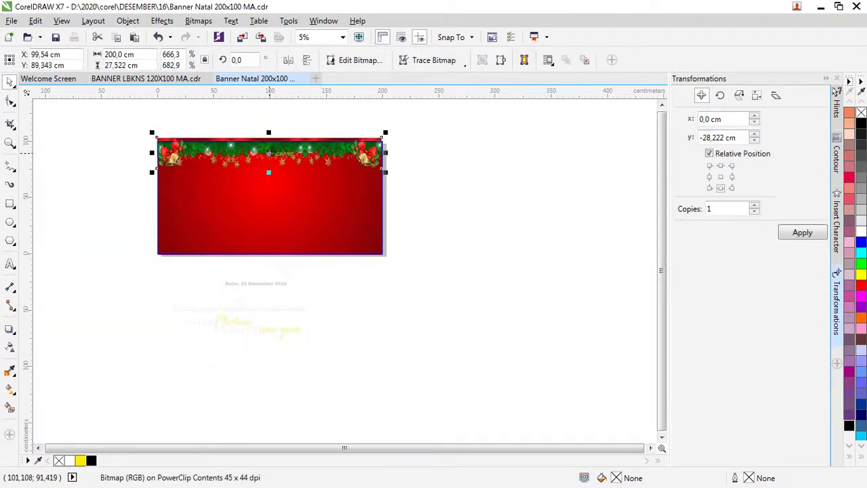
{"action": "left_click_drag", "start_coordinate": [276, 153], "coordinate": [276, 262]}
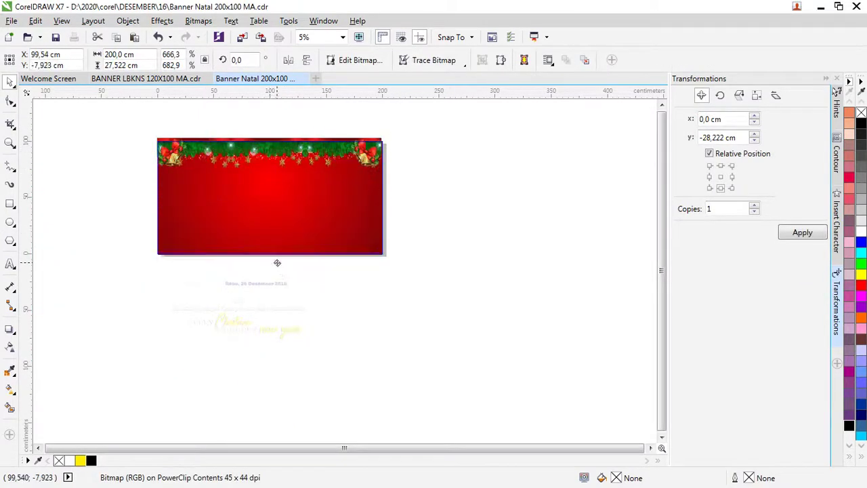
{"action": "left_click", "coordinate": [306, 60]}
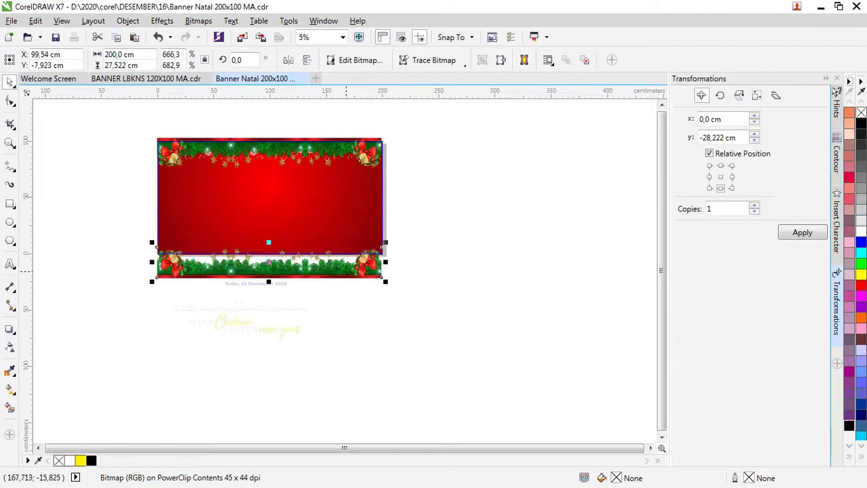
- Widen the mirrored garland on both sides, move it up against the banner's lower edge, and finish editing the PowerClip
{"action": "left_click_drag", "start_coordinate": [387, 262], "coordinate": [443, 264]}
{"action": "scroll", "coordinate": [325, 269], "scroll_direction": "up", "scroll_amount": 1}
{"action": "left_click_drag", "start_coordinate": [333, 273], "coordinate": [335, 239]}
{"action": "scroll", "coordinate": [288, 270], "scroll_direction": "down", "scroll_amount": 1}
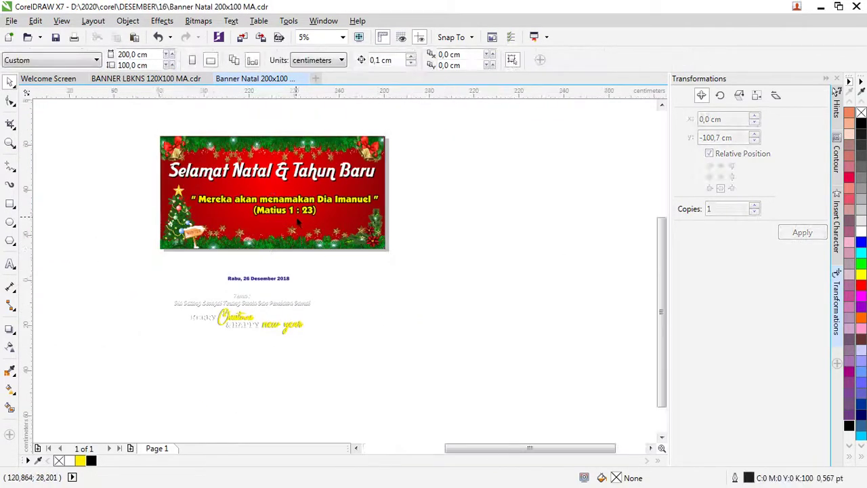
{"action": "scroll", "coordinate": [298, 222], "scroll_direction": "up", "scroll_amount": 1}
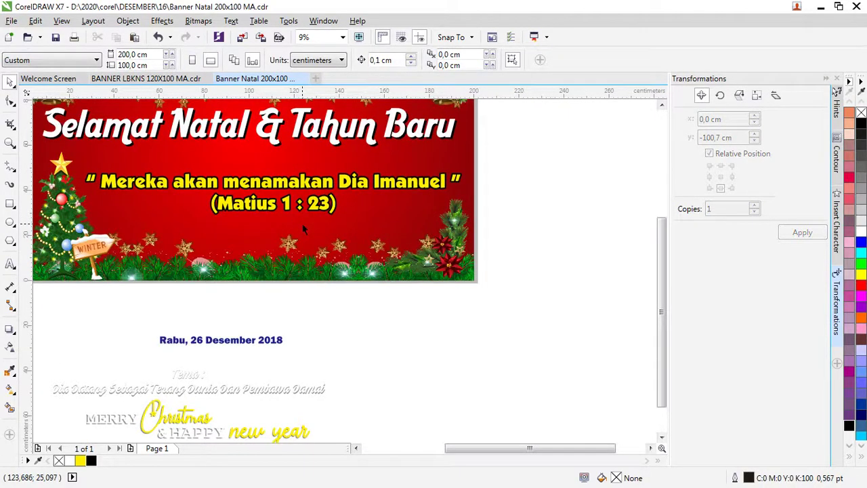
{"action": "scroll", "coordinate": [304, 230], "scroll_direction": "down", "scroll_amount": 1}
{"action": "scroll", "coordinate": [293, 164], "scroll_direction": "up", "scroll_amount": 1}
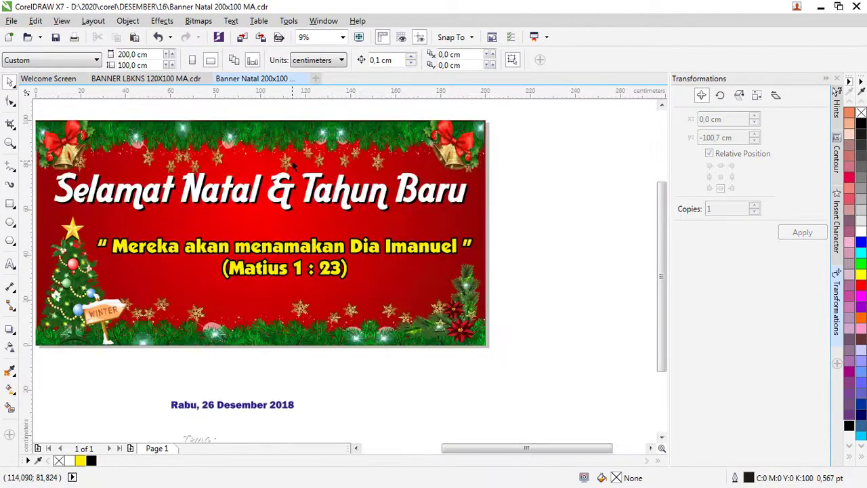
- Delete the six leftover text objects below the banner, including the date, theme and Merry Christmas lettering
{"action": "scroll", "coordinate": [302, 272], "scroll_direction": "down", "scroll_amount": 1}
{"action": "left_click_drag", "start_coordinate": [137, 328], "coordinate": [361, 411]}
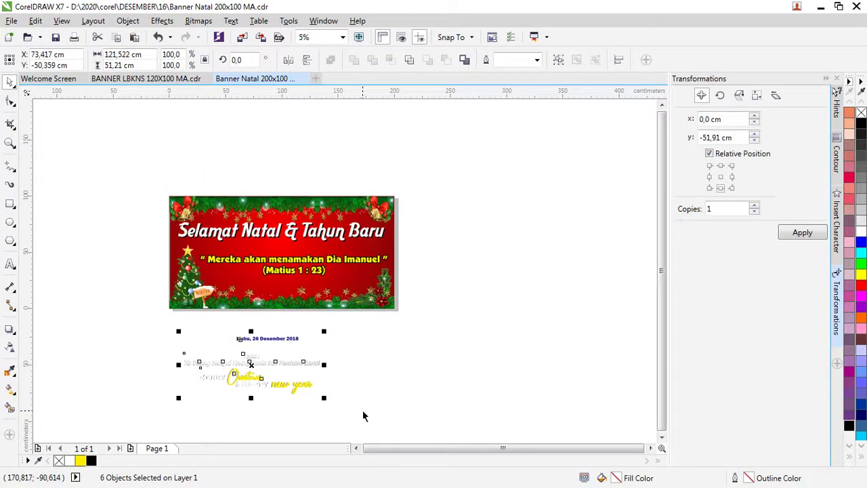
{"action": "key", "text": "Delete"}
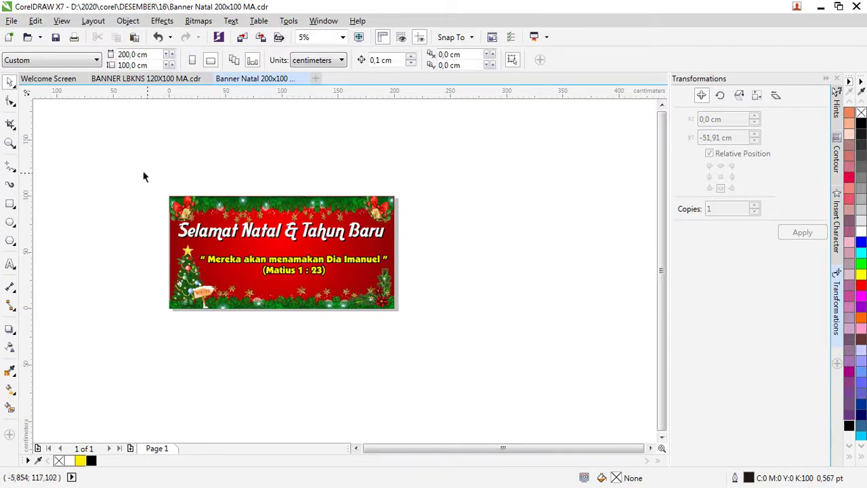
- Group all banner objects and set the group's size to 197 by 97 cm
{"action": "left_click_drag", "start_coordinate": [143, 174], "coordinate": [500, 408]}
{"action": "left_click", "coordinate": [557, 61]}
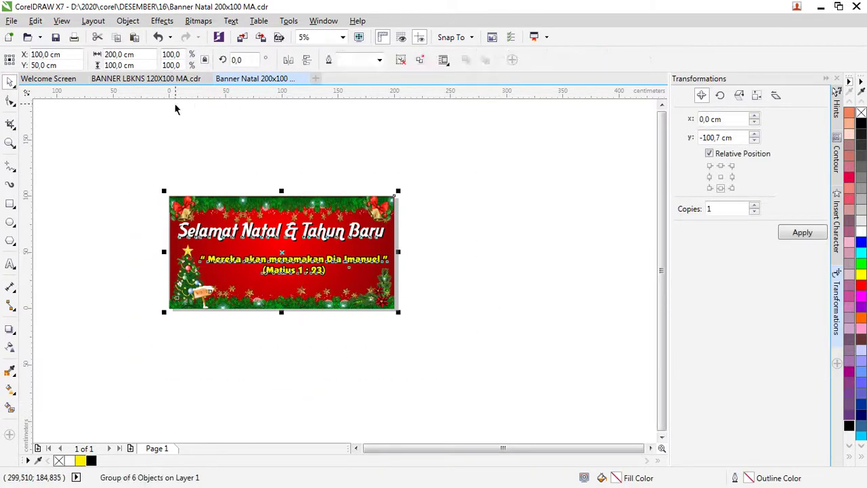
{"action": "left_click", "coordinate": [144, 54]}
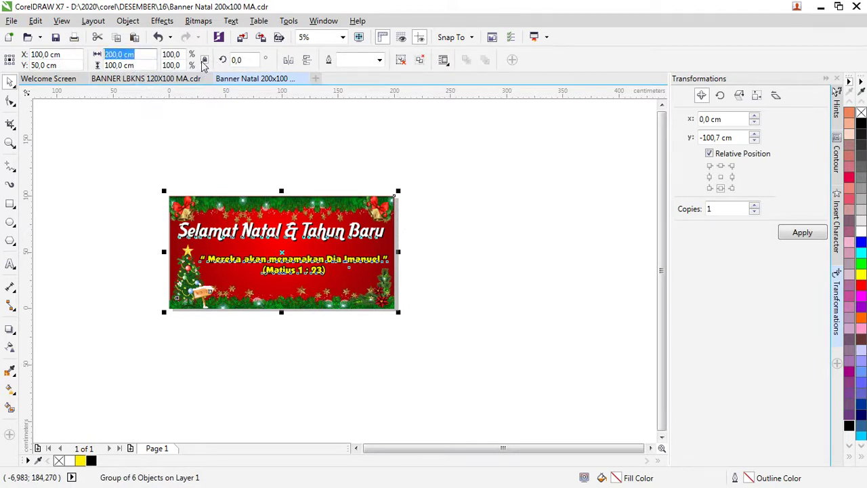
{"action": "left_click", "coordinate": [142, 54]}
{"action": "type", "text": "1"}
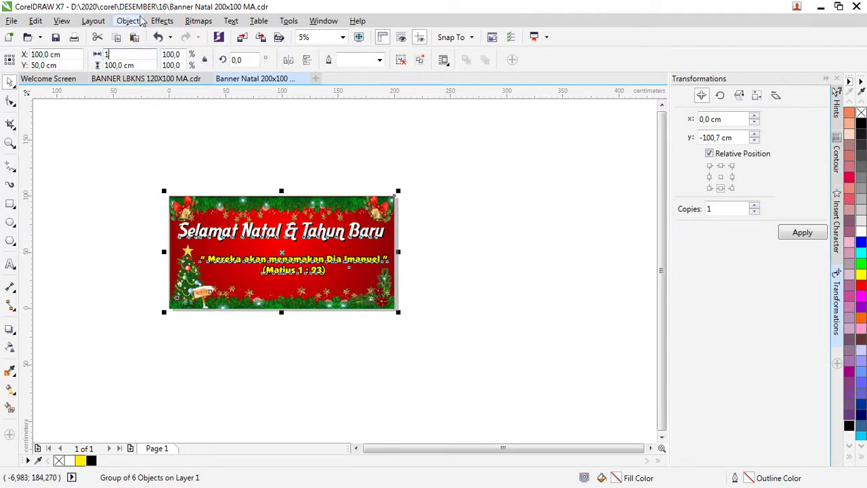
{"action": "type", "text": "97"}
{"action": "key", "text": "Tab"}
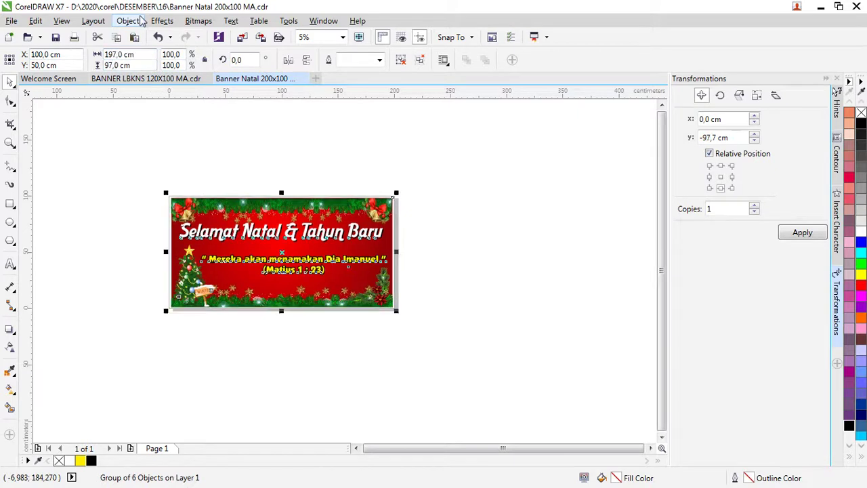
- Add a page-sized 200 by 100 cm rectangle around the banner with a 1.5 pt black outline
{"action": "double_click", "coordinate": [11, 203]}
{"action": "left_click", "coordinate": [596, 60]}
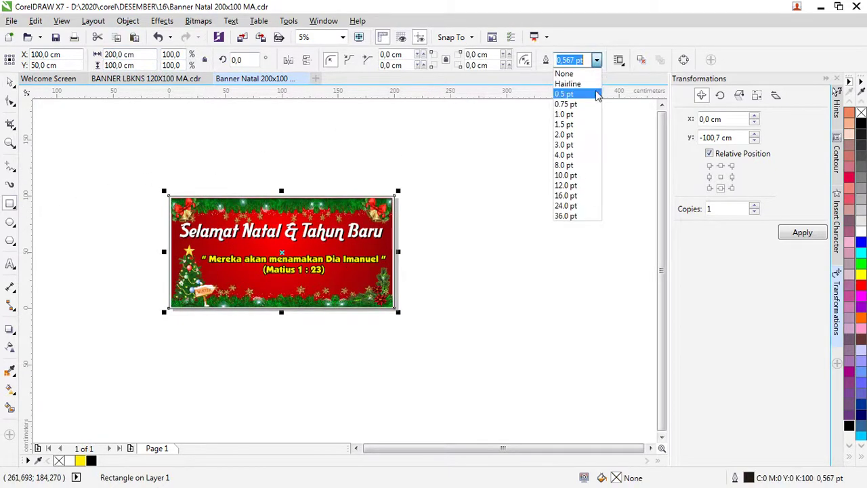
{"action": "left_click", "coordinate": [585, 125]}
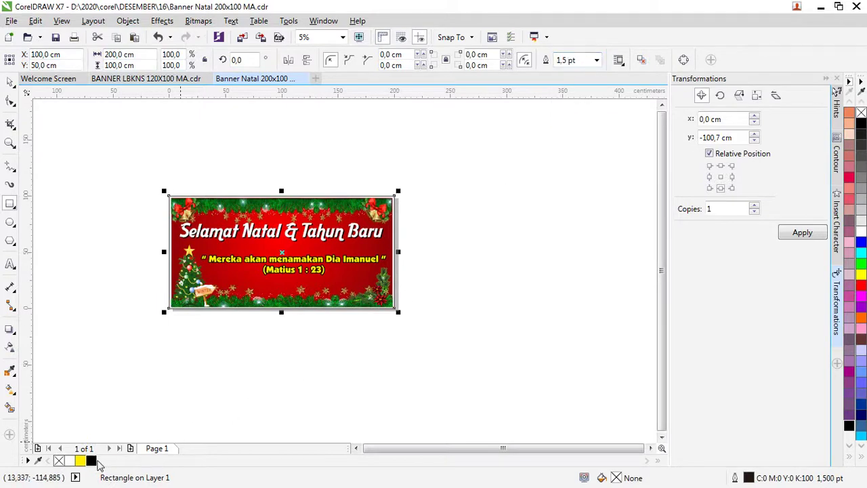
{"action": "right_click", "coordinate": [91, 461]}
{"action": "left_click", "coordinate": [10, 81]}
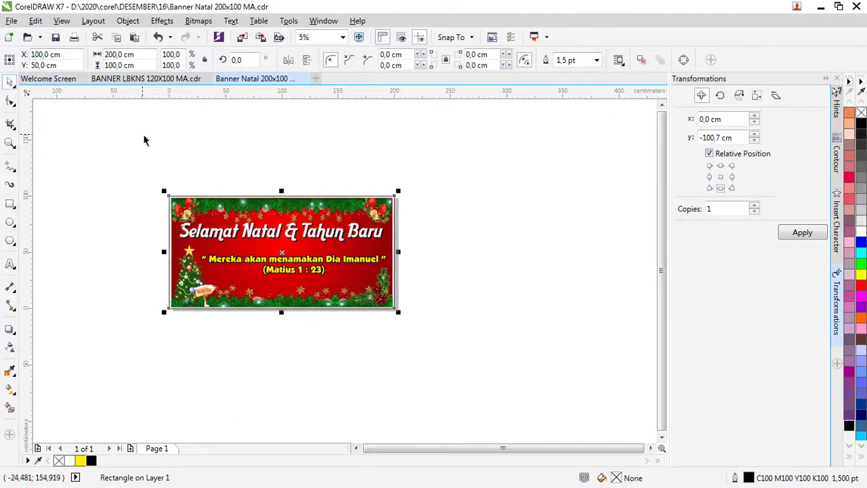
{"action": "left_click", "coordinate": [152, 143]}
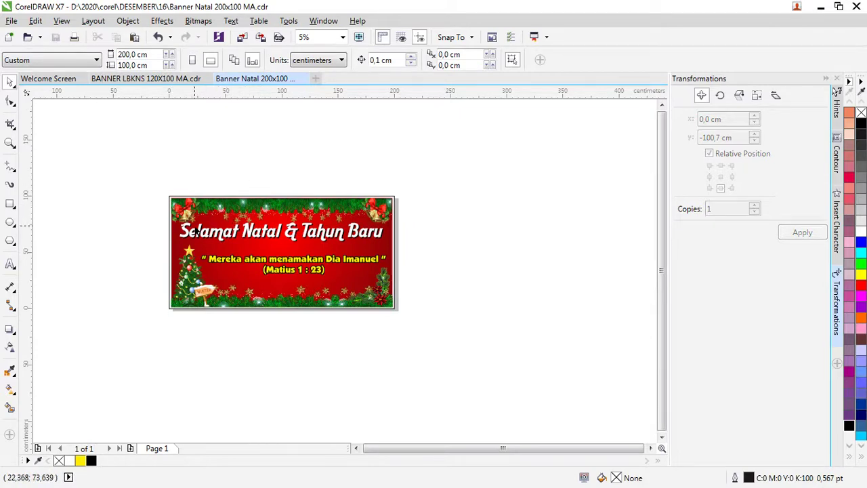
- Export the banner as the JPEG "Banner Natal 200x100 MA" in the expor\DESEMBER\16 folder, in CMYK Color (32-bit) at 100 dpi resolution
{"action": "key", "text": "ctrl+e"}
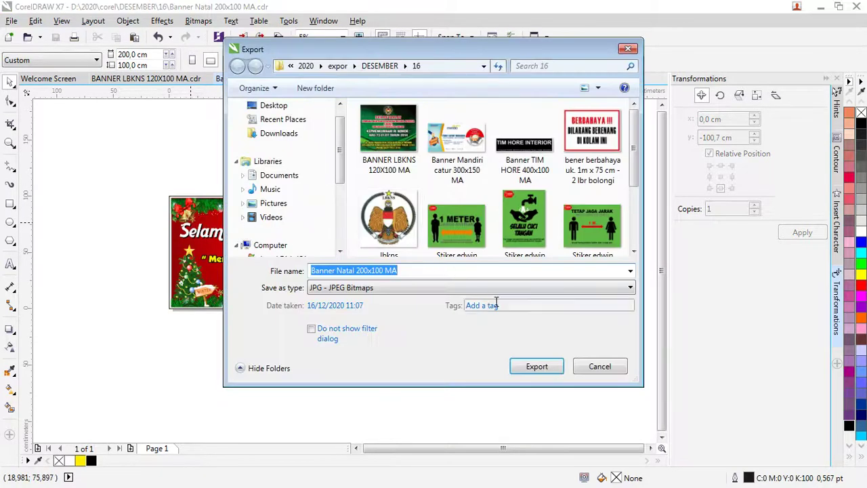
{"action": "left_click", "coordinate": [513, 364]}
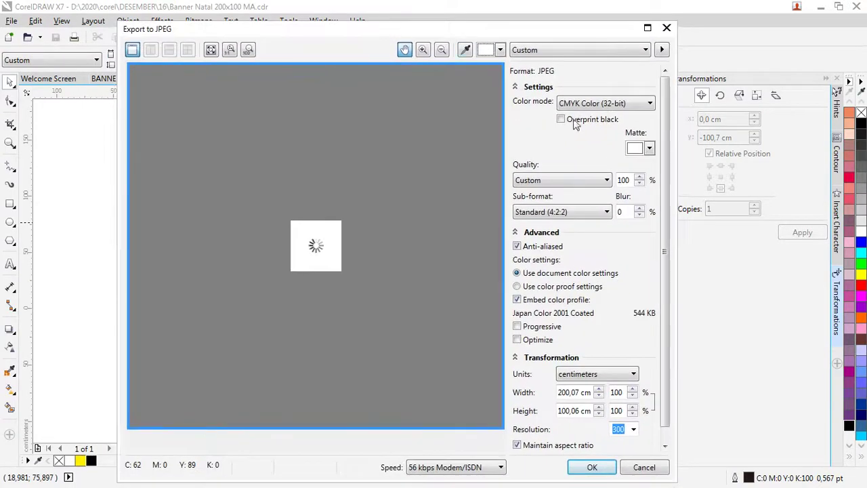
{"action": "left_click", "coordinate": [633, 428]}
{"action": "left_click", "coordinate": [621, 386]}
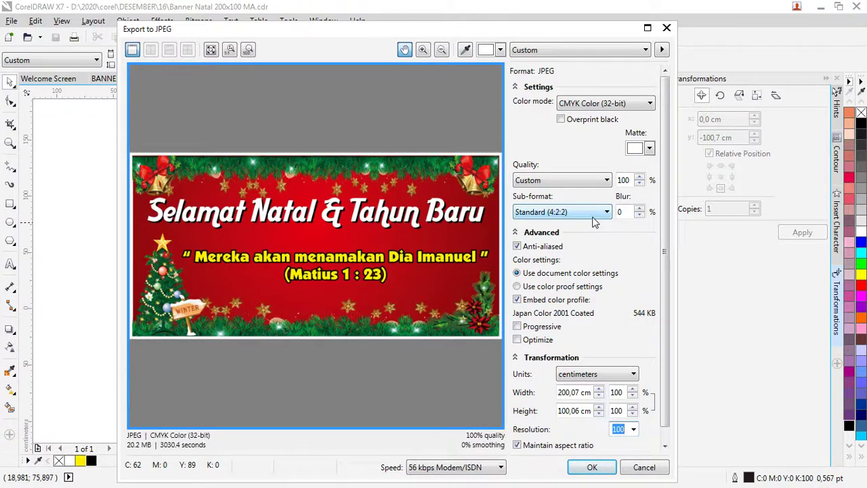
{"action": "left_click", "coordinate": [591, 467]}
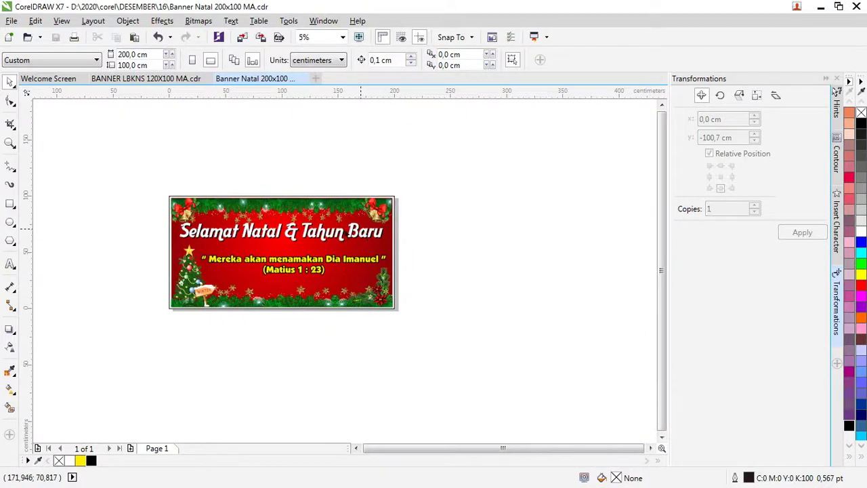